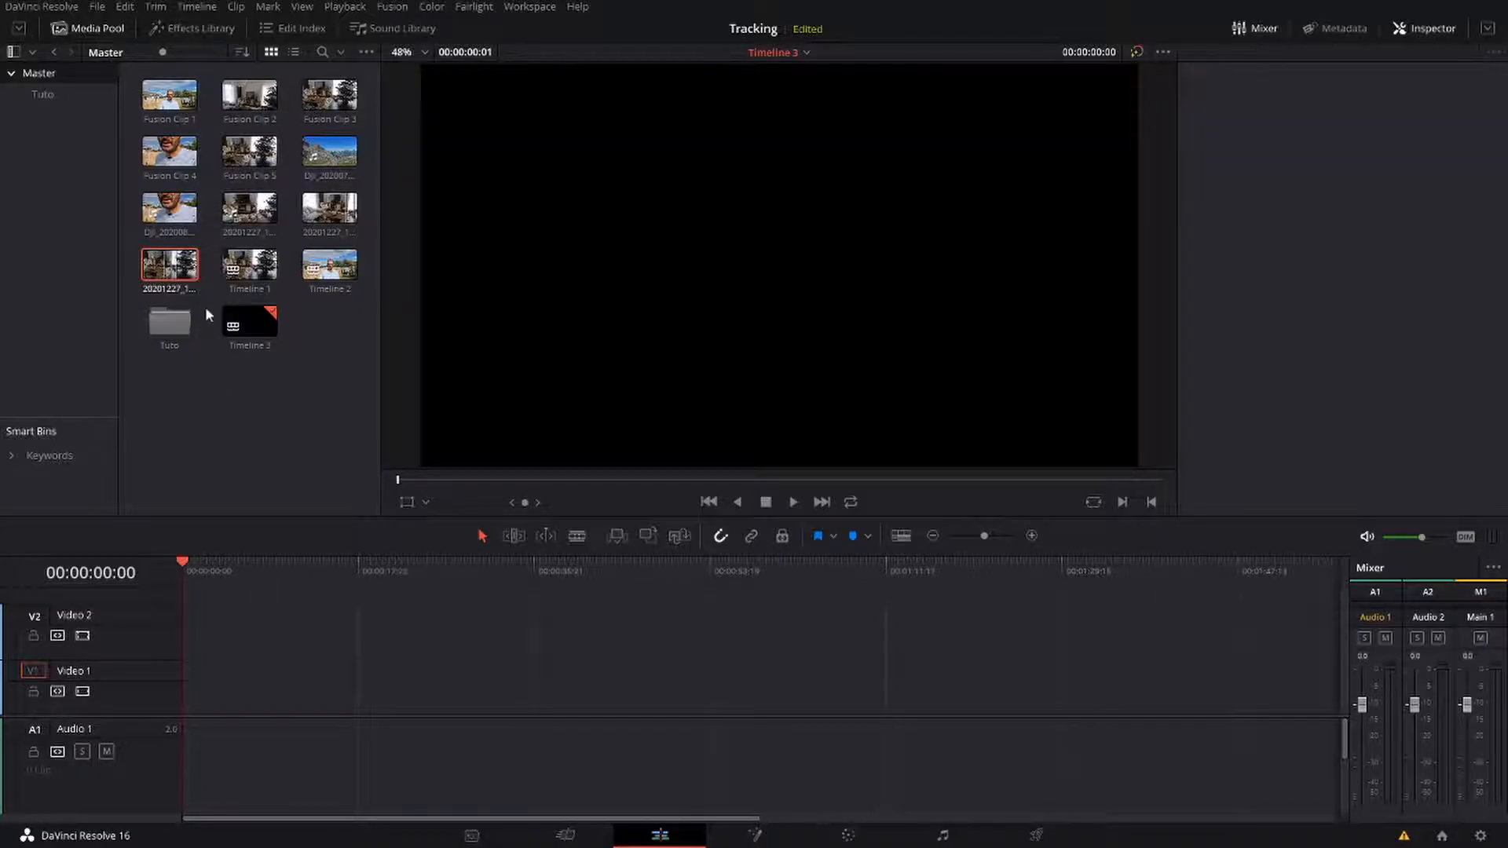
Place 20201227_124015.mp4 at the start of track Video 1 and DJI_20200706_131451.mp4 above it on Video 2
left_click_drag(175, 273, 202, 682)
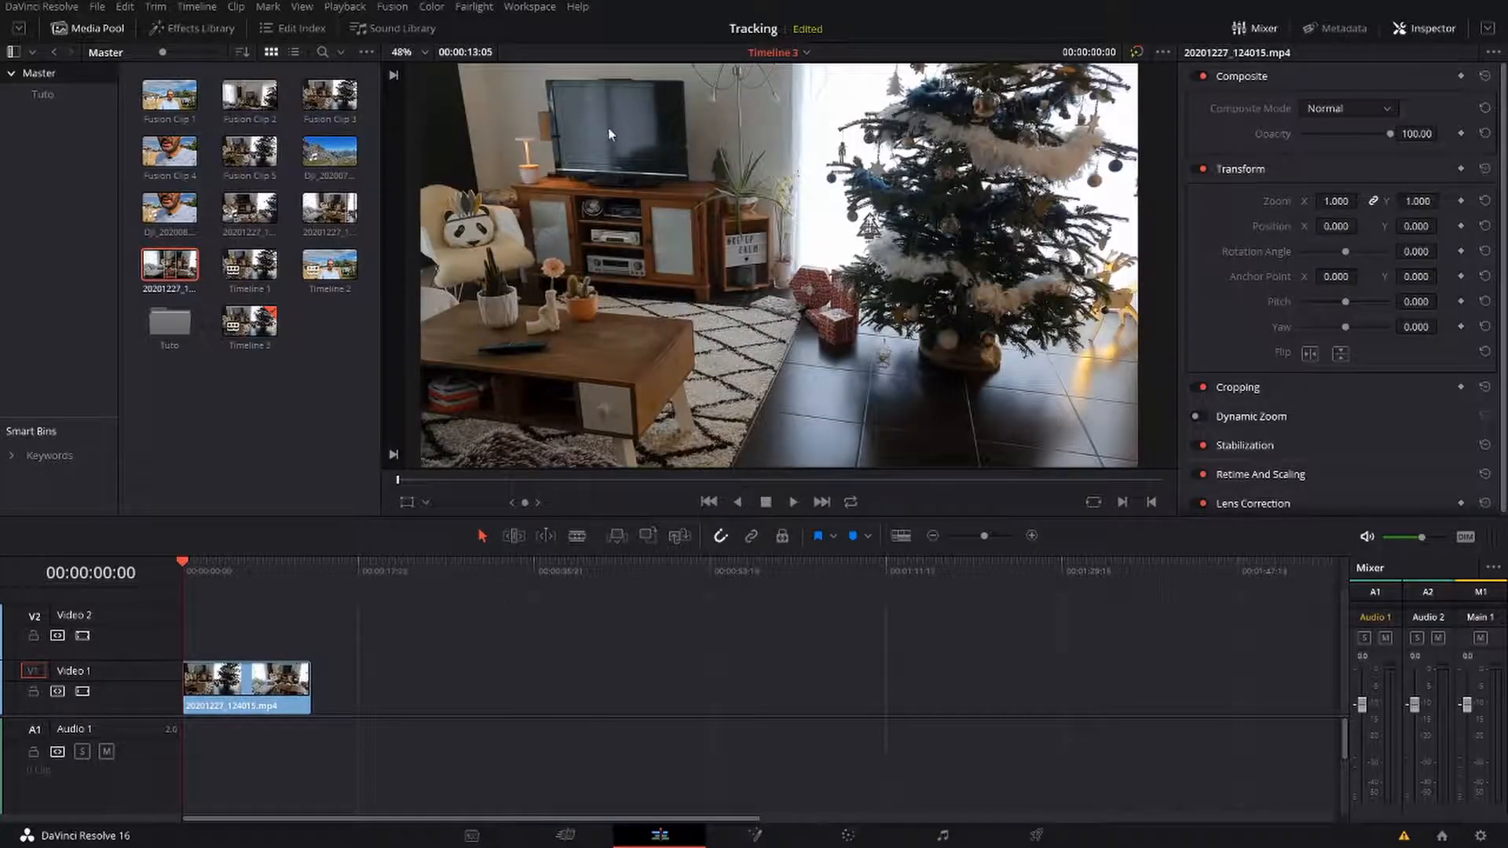
left_click_drag(329, 161, 185, 633)
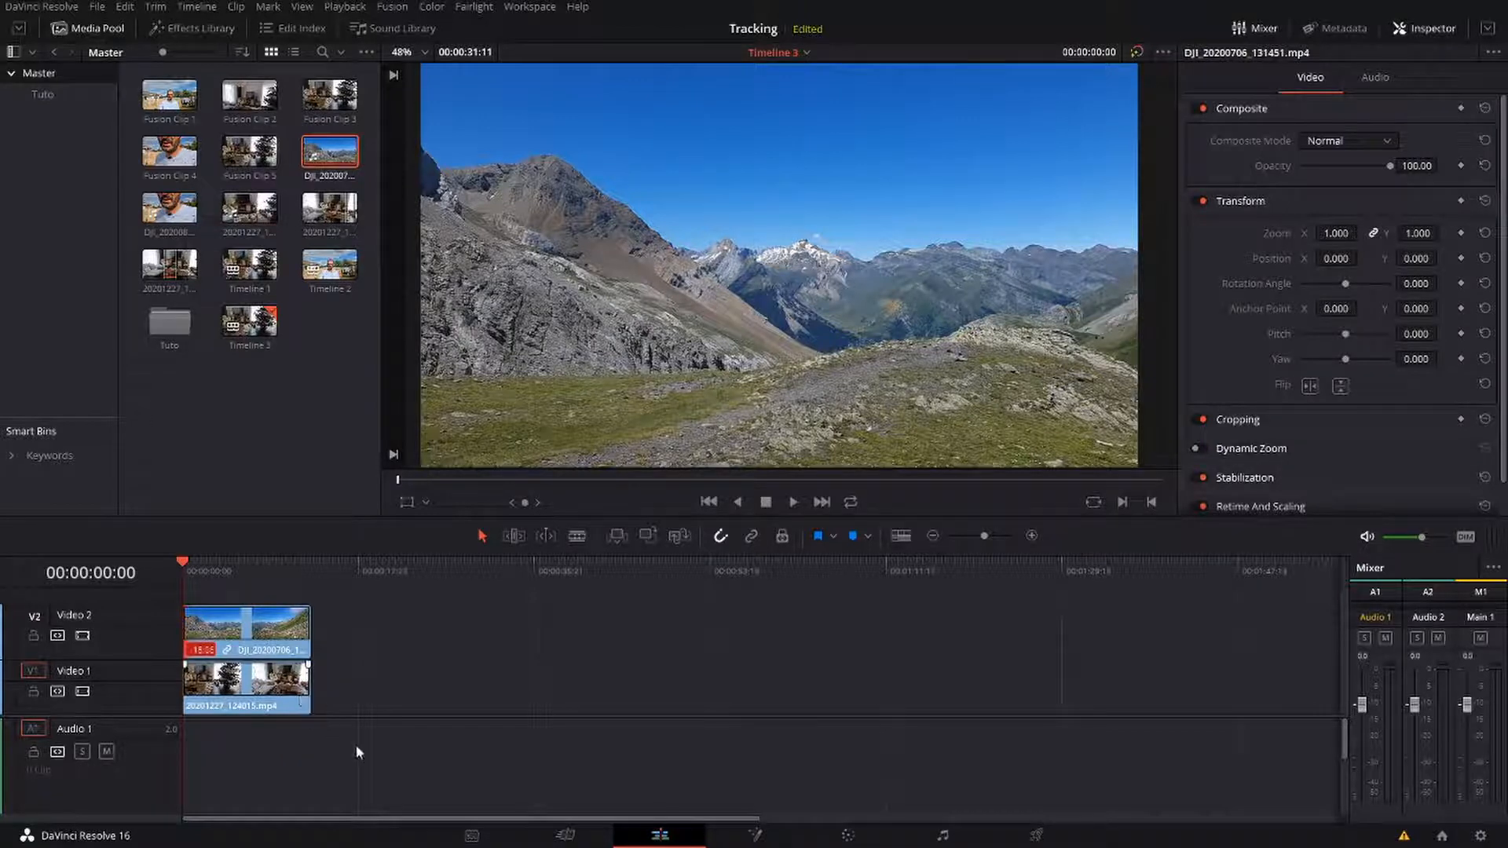
Delete the mountain clip's audio from Audio 2 and remove the empty tracks from the timeline
scroll(346, 739, "down", 2)
scroll(363, 761, "down", 1)
left_click(399, 757)
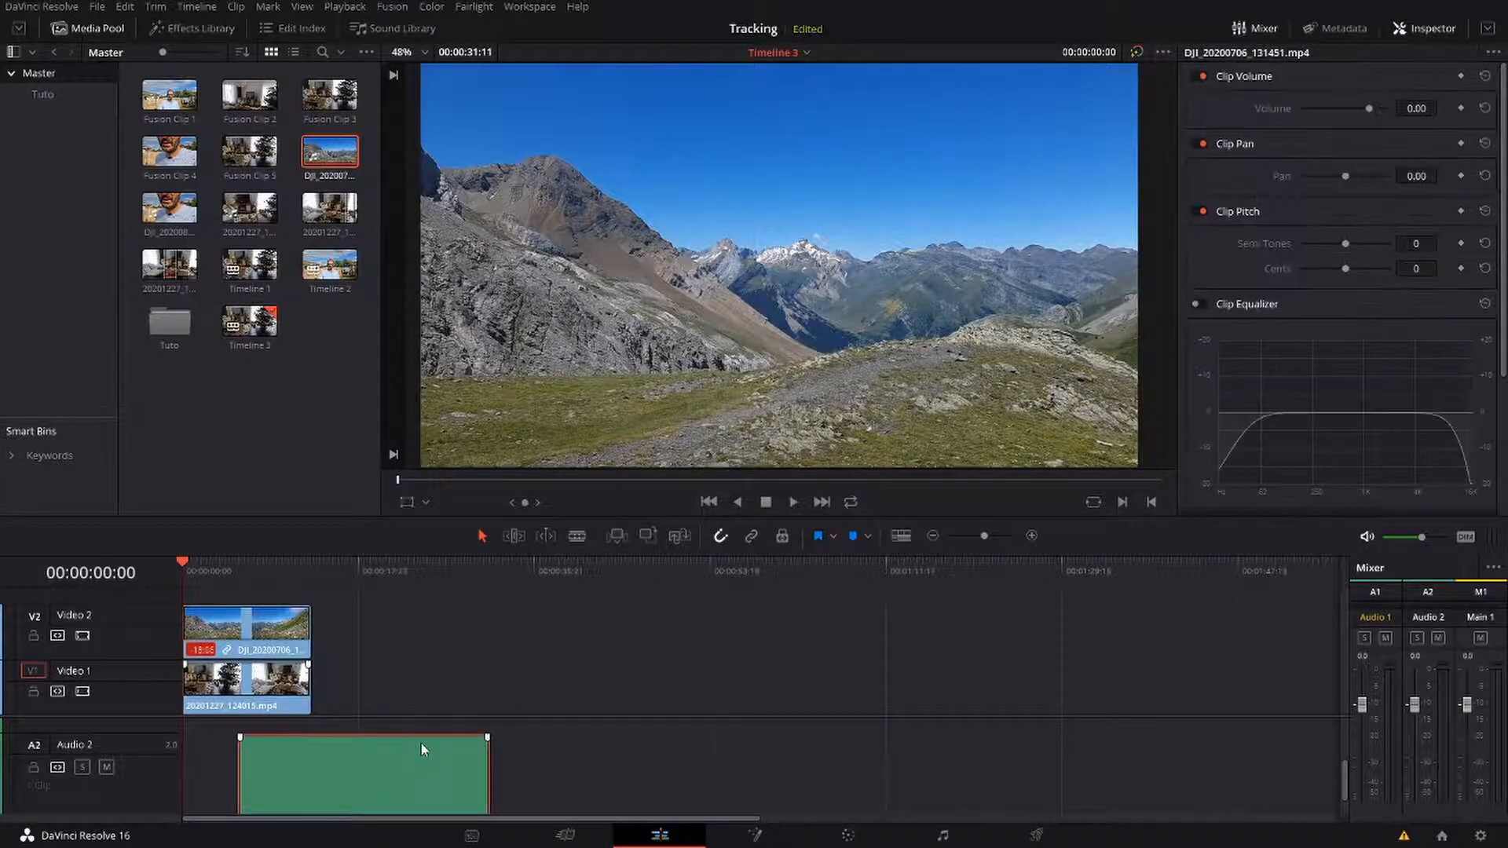
key("Delete")
scroll(390, 754, "down", 1)
scroll(393, 754, "up", 2)
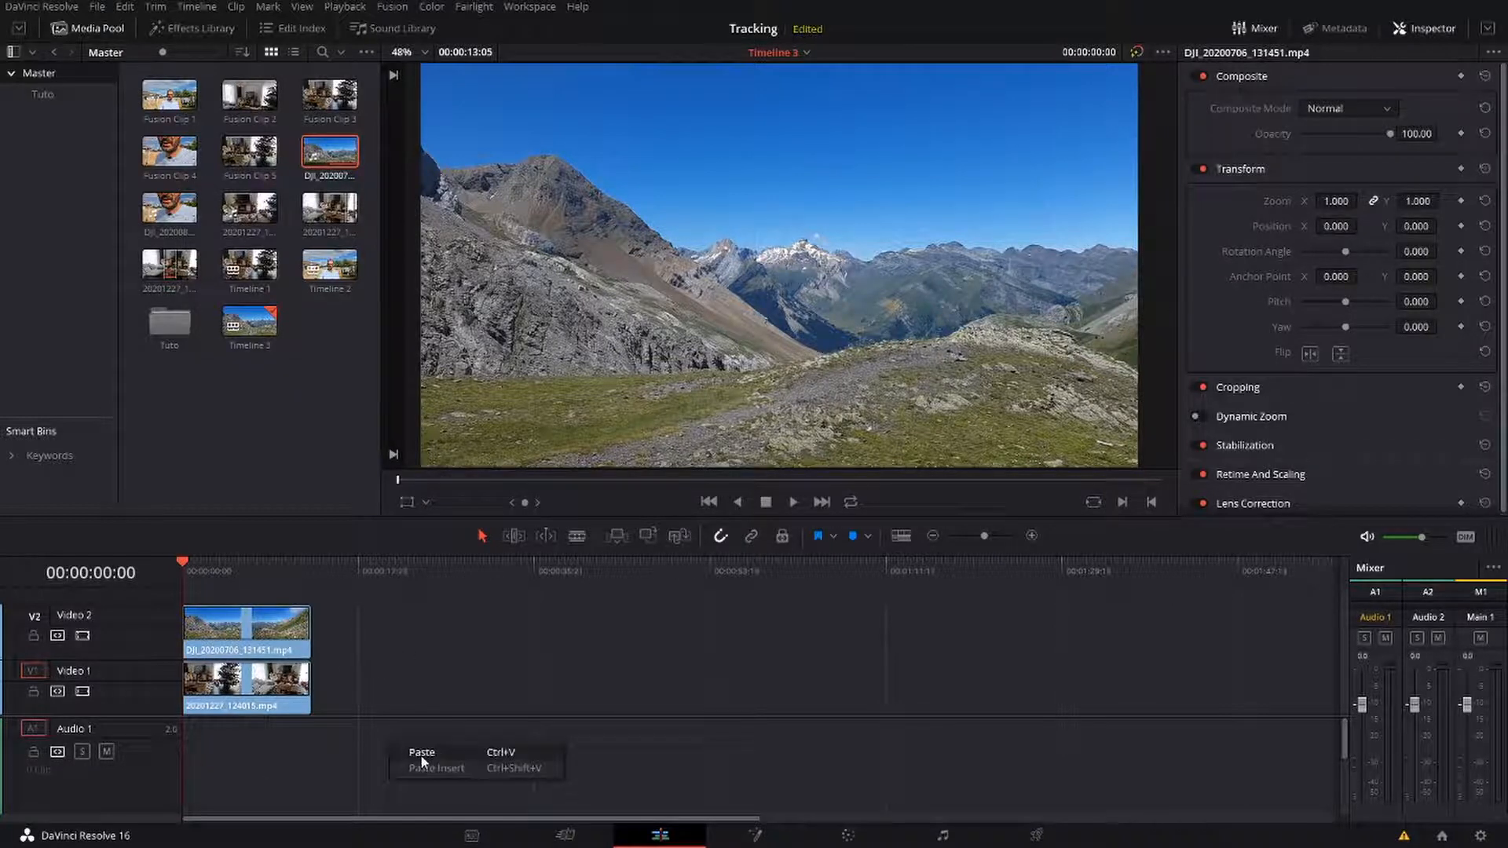
right_click(111, 780)
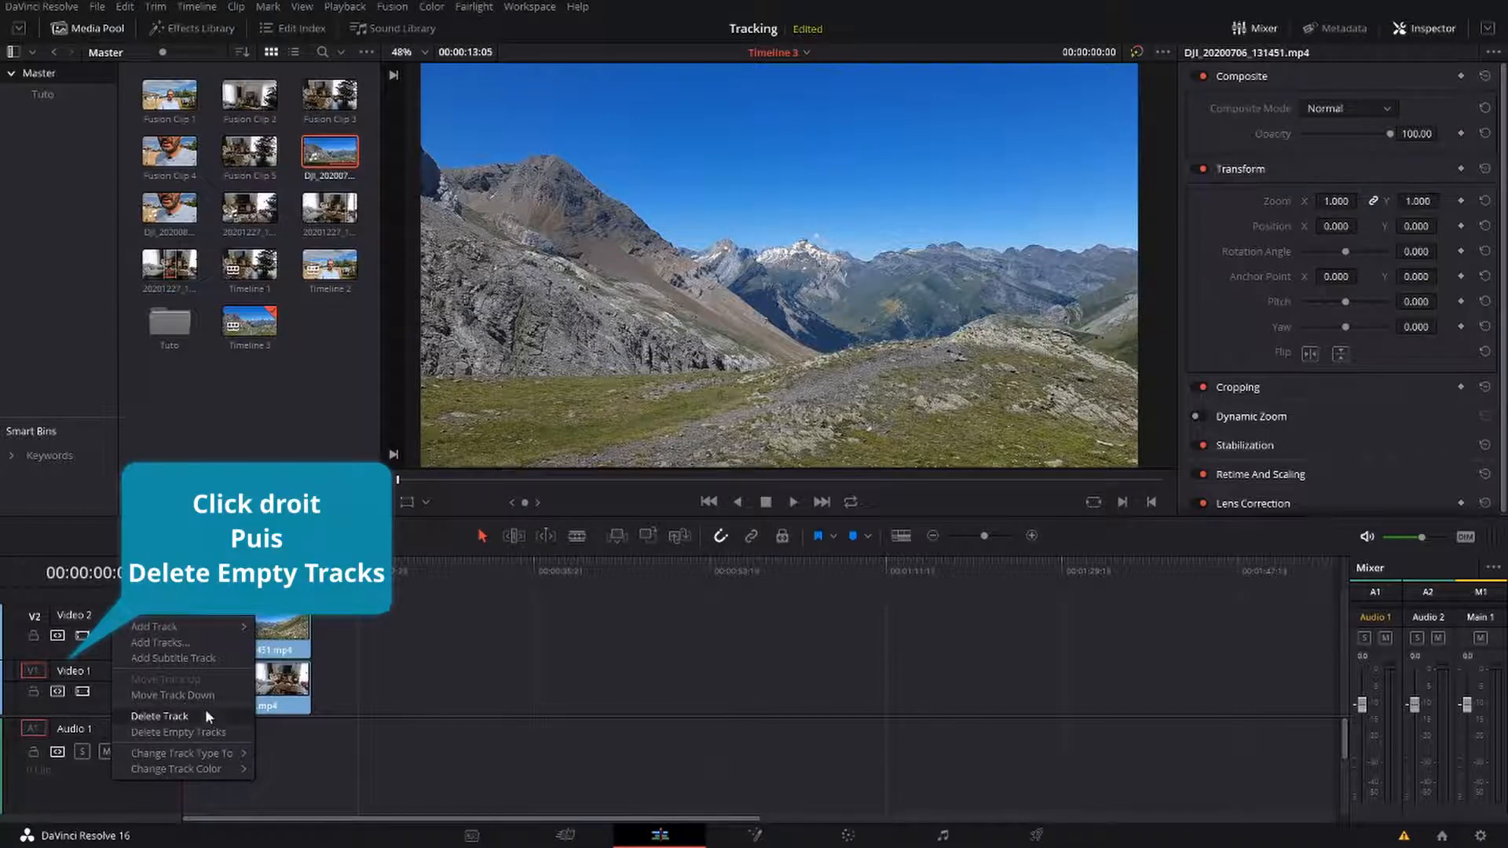
left_click(224, 730)
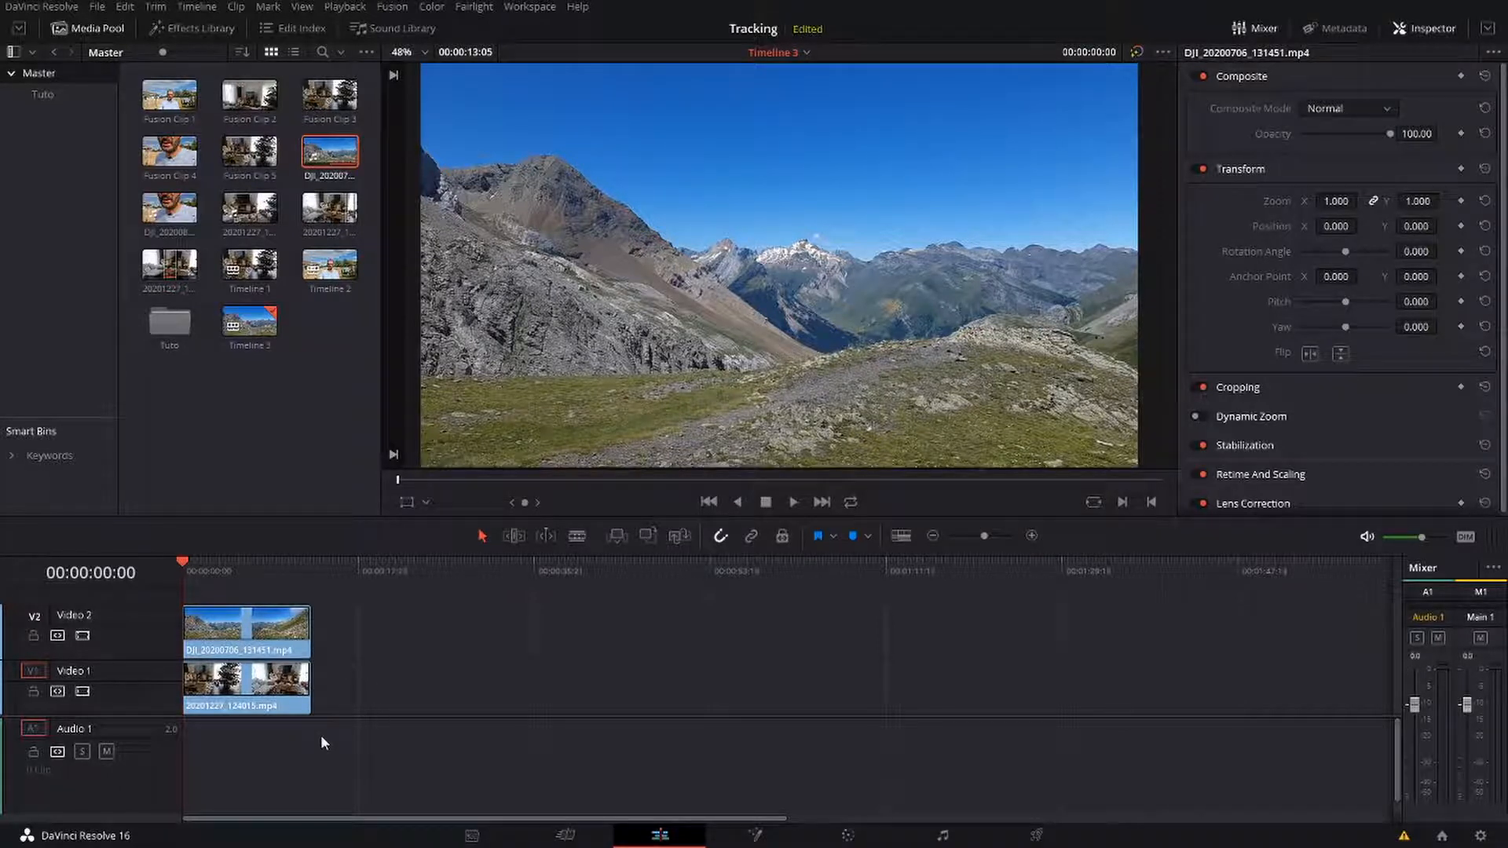
Combine the two stacked video clips into a new Fusion clip and open it on the Fusion page
left_click_drag(253, 743, 248, 599)
right_click(262, 624)
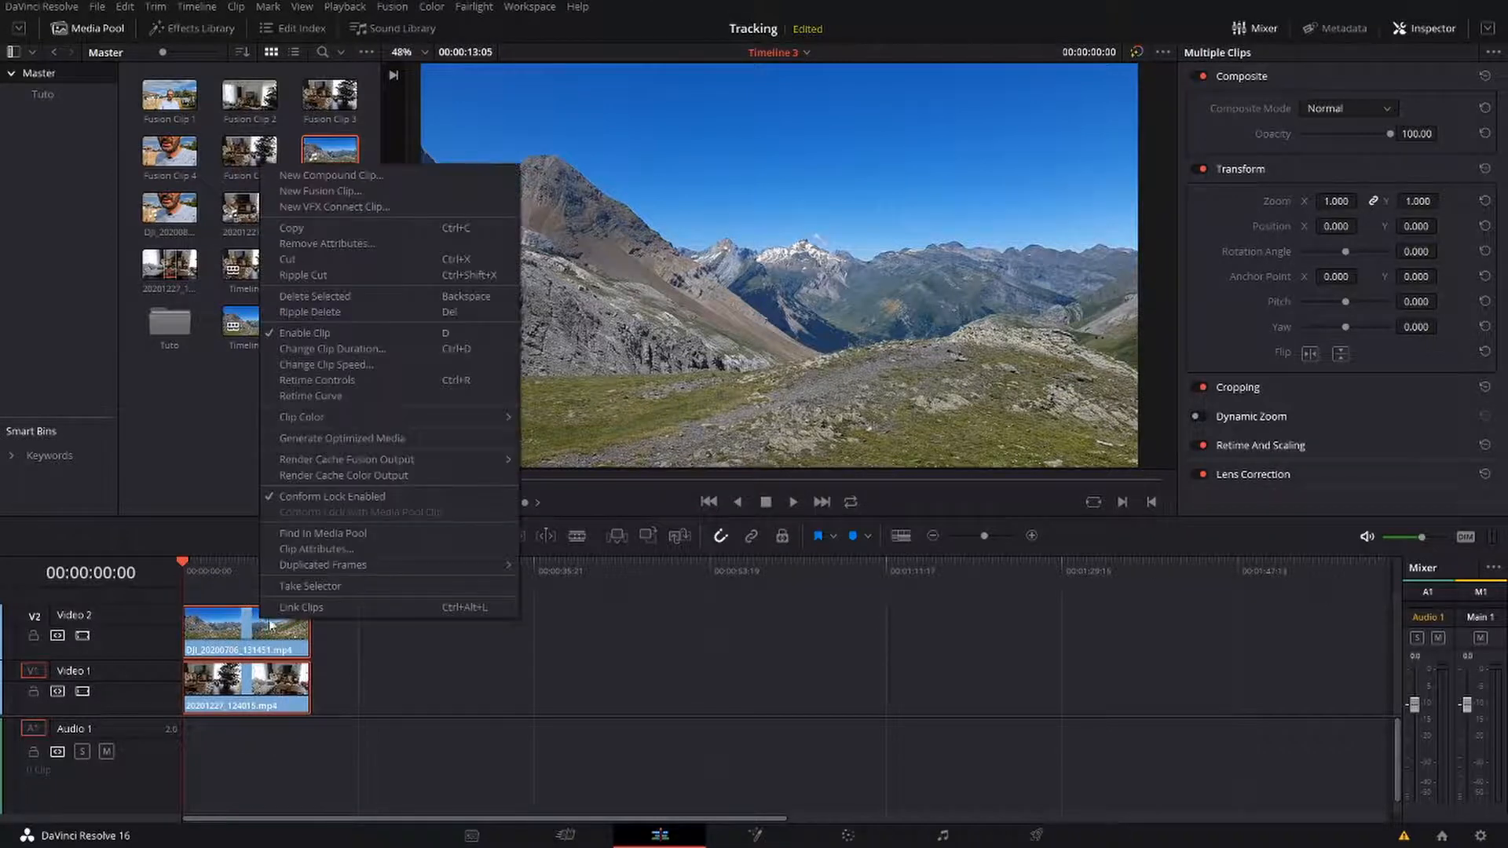
left_click(437, 190)
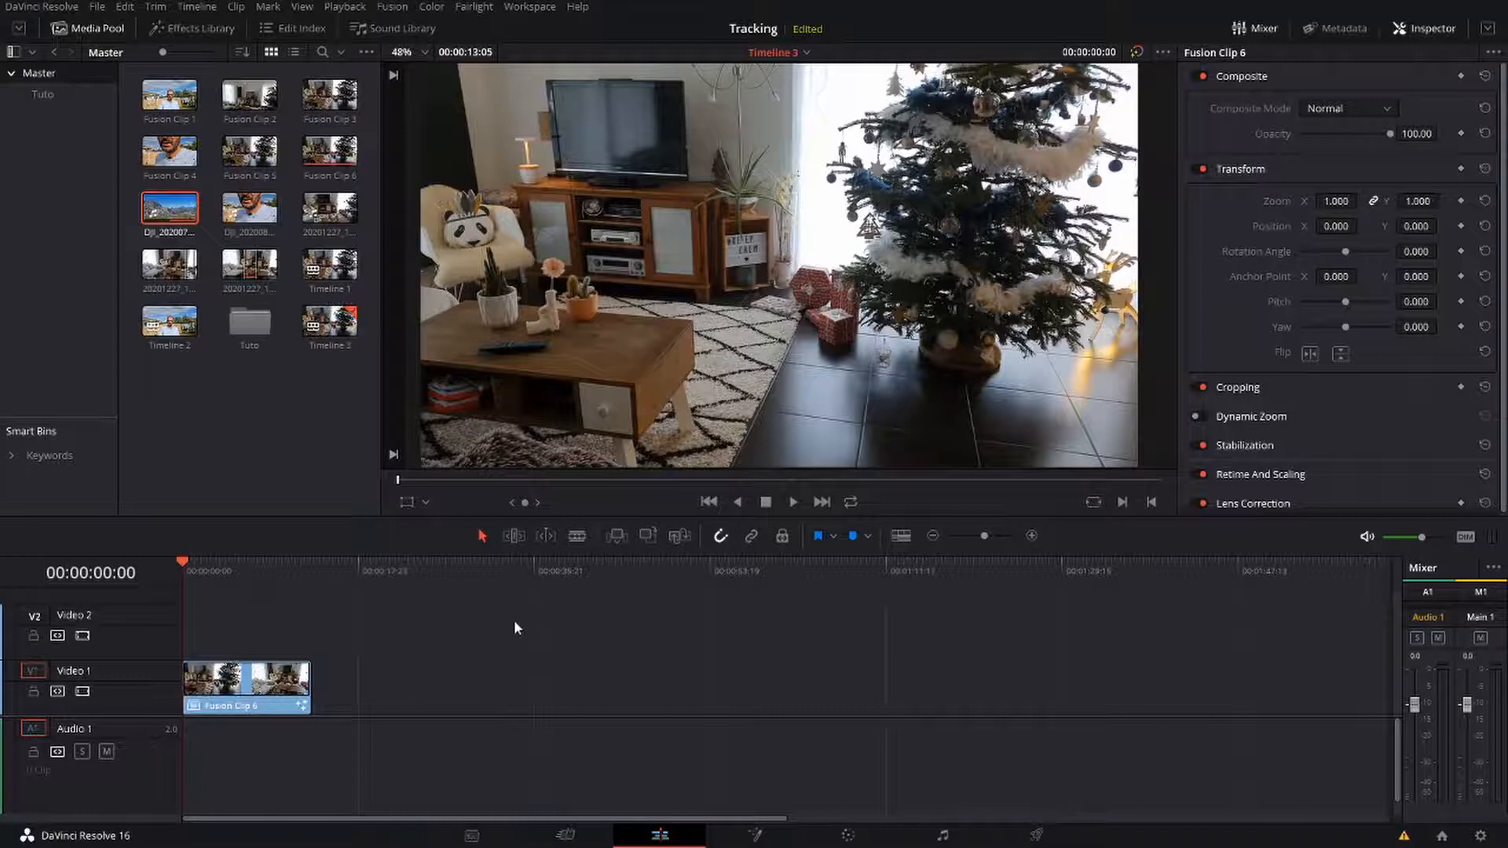
left_click(755, 836)
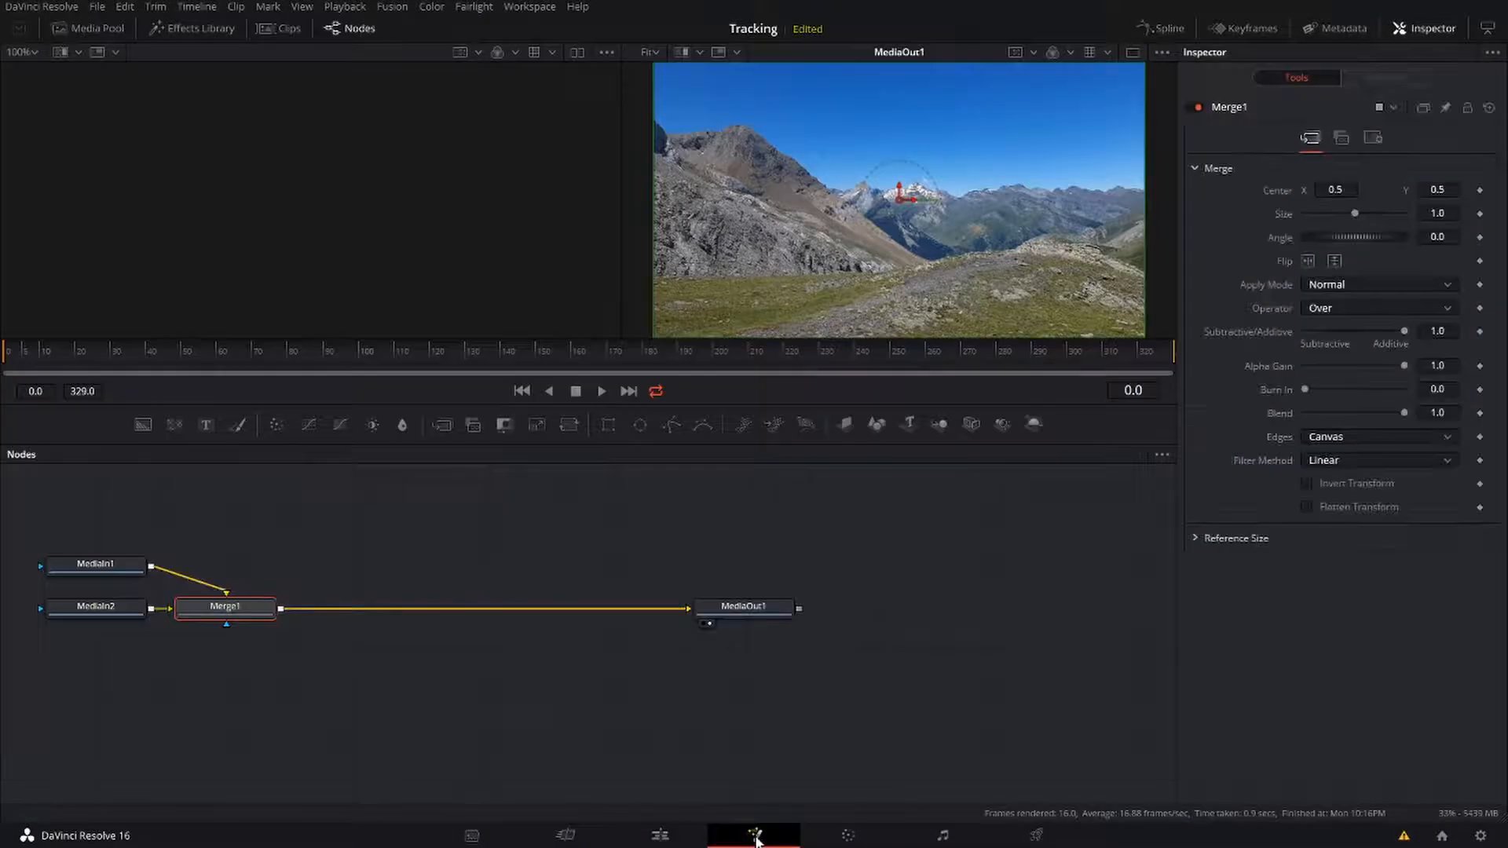
Show MediaIn1 in the first viewer, then delete Merge1 and arrange MediaIn2 above the line from MediaIn1 to MediaOut1
left_click(56, 582)
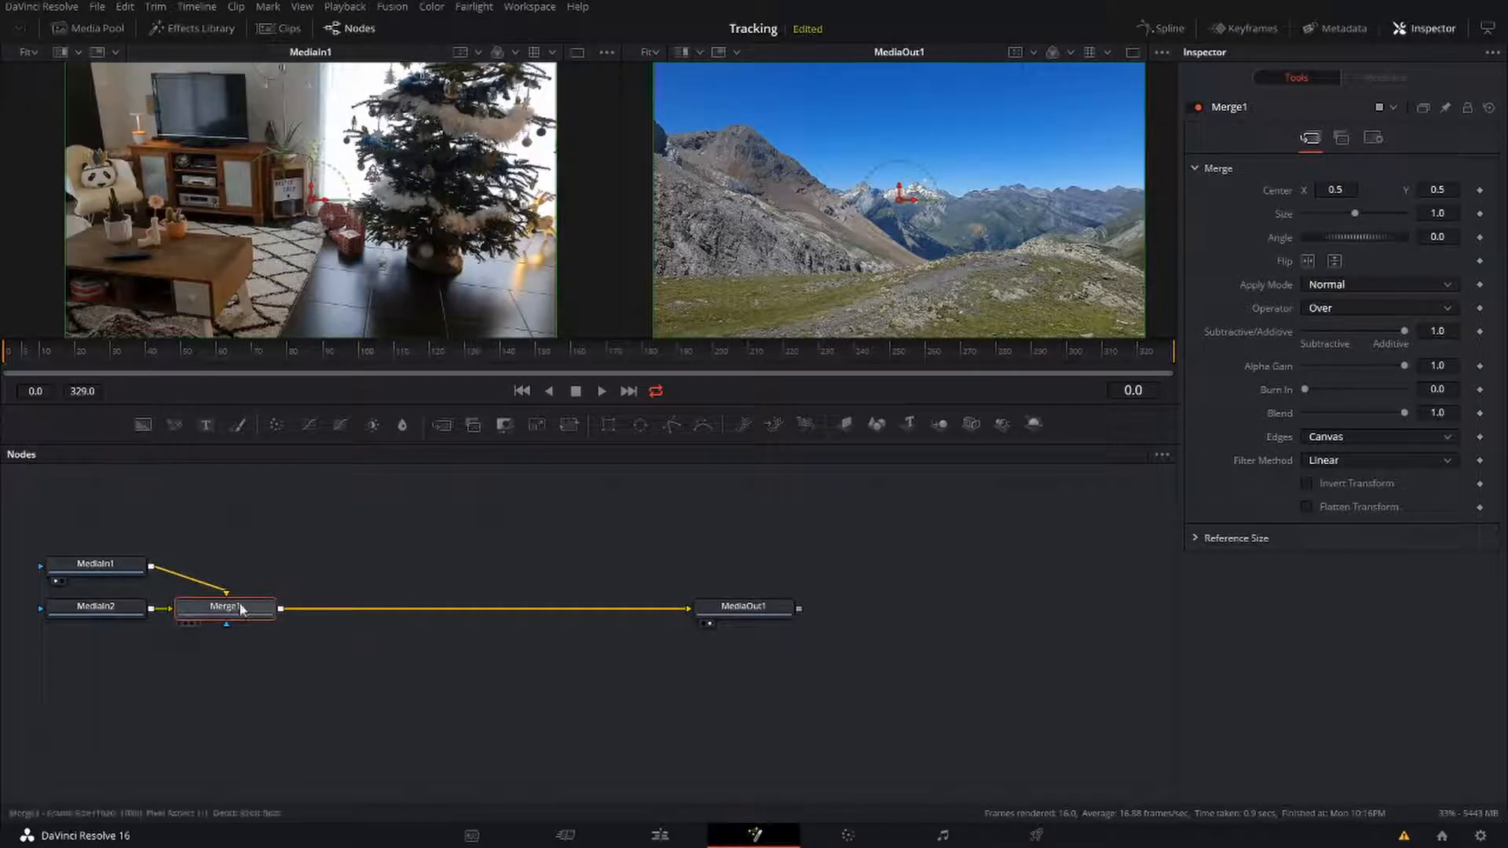
left_click(95, 615)
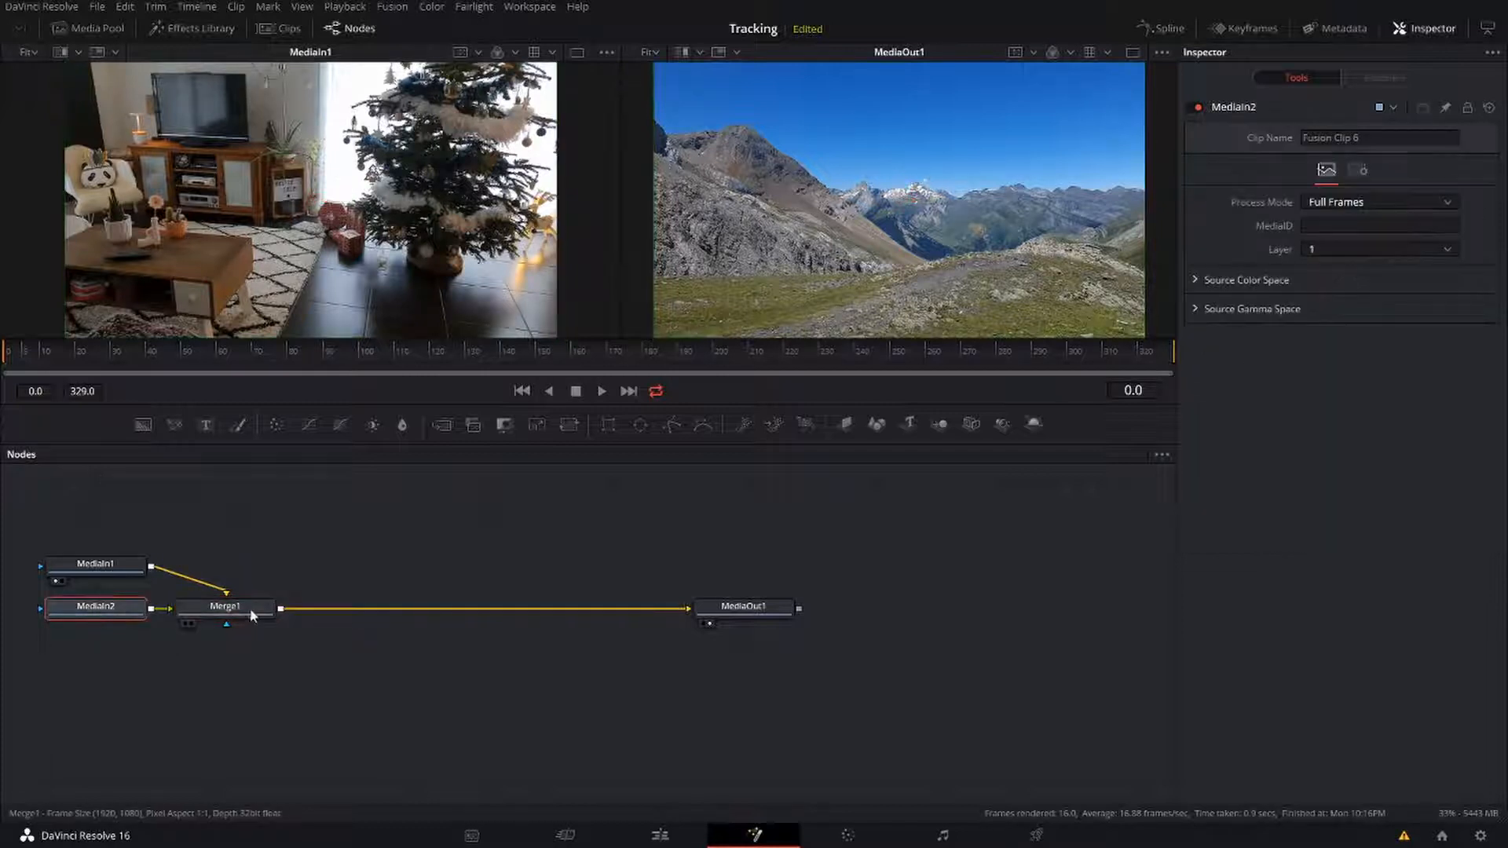
left_click(248, 606)
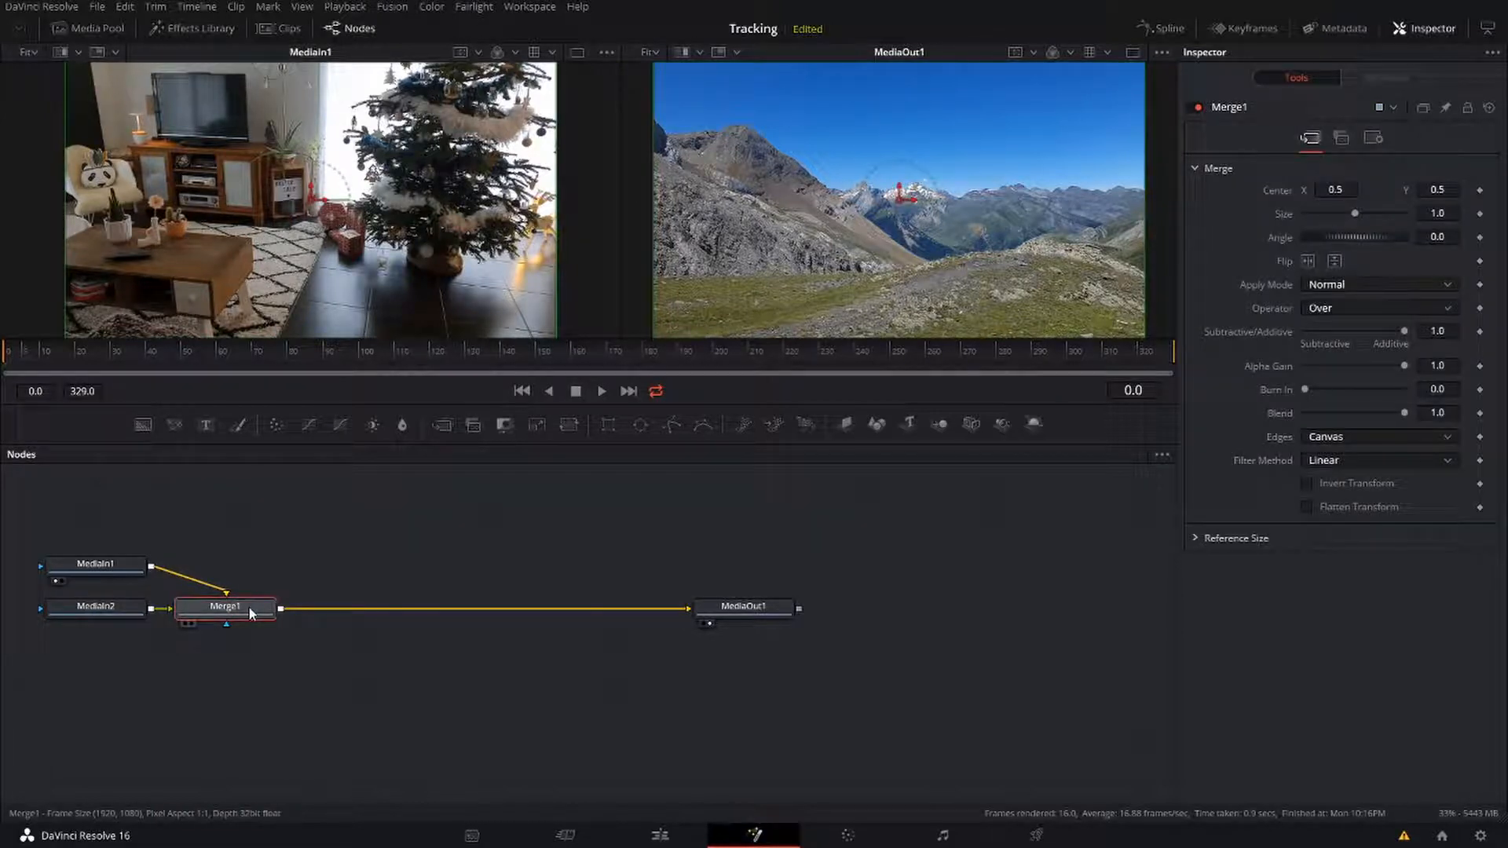
key("Delete")
left_click_drag(133, 614, 309, 514)
left_click_drag(135, 579, 133, 622)
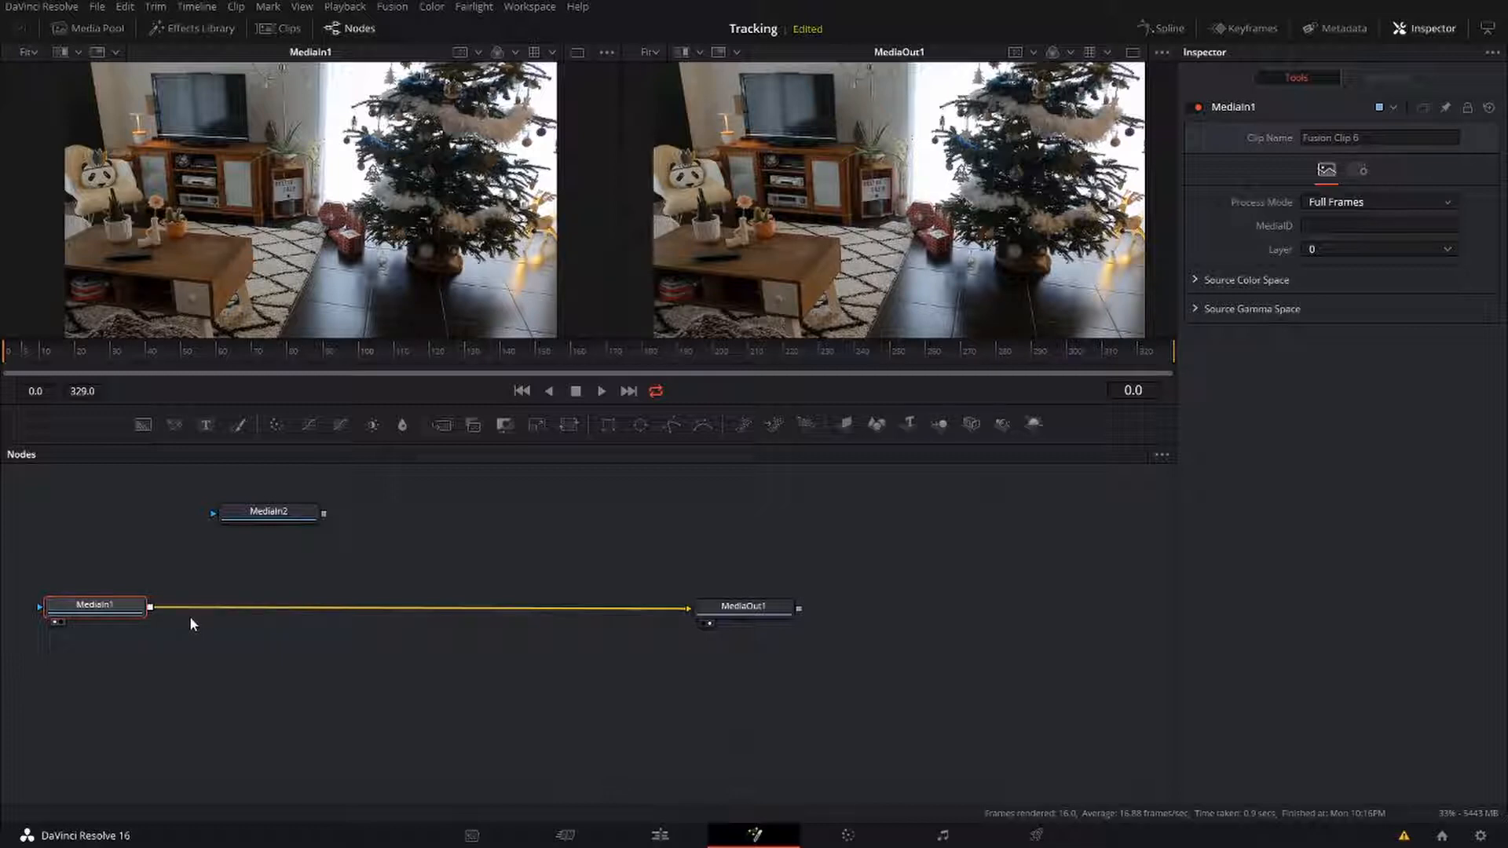
Add a Planar Tracker node between MediaIn1 and MediaOut1
key("ctrl+space")
type("Planar Tracker")
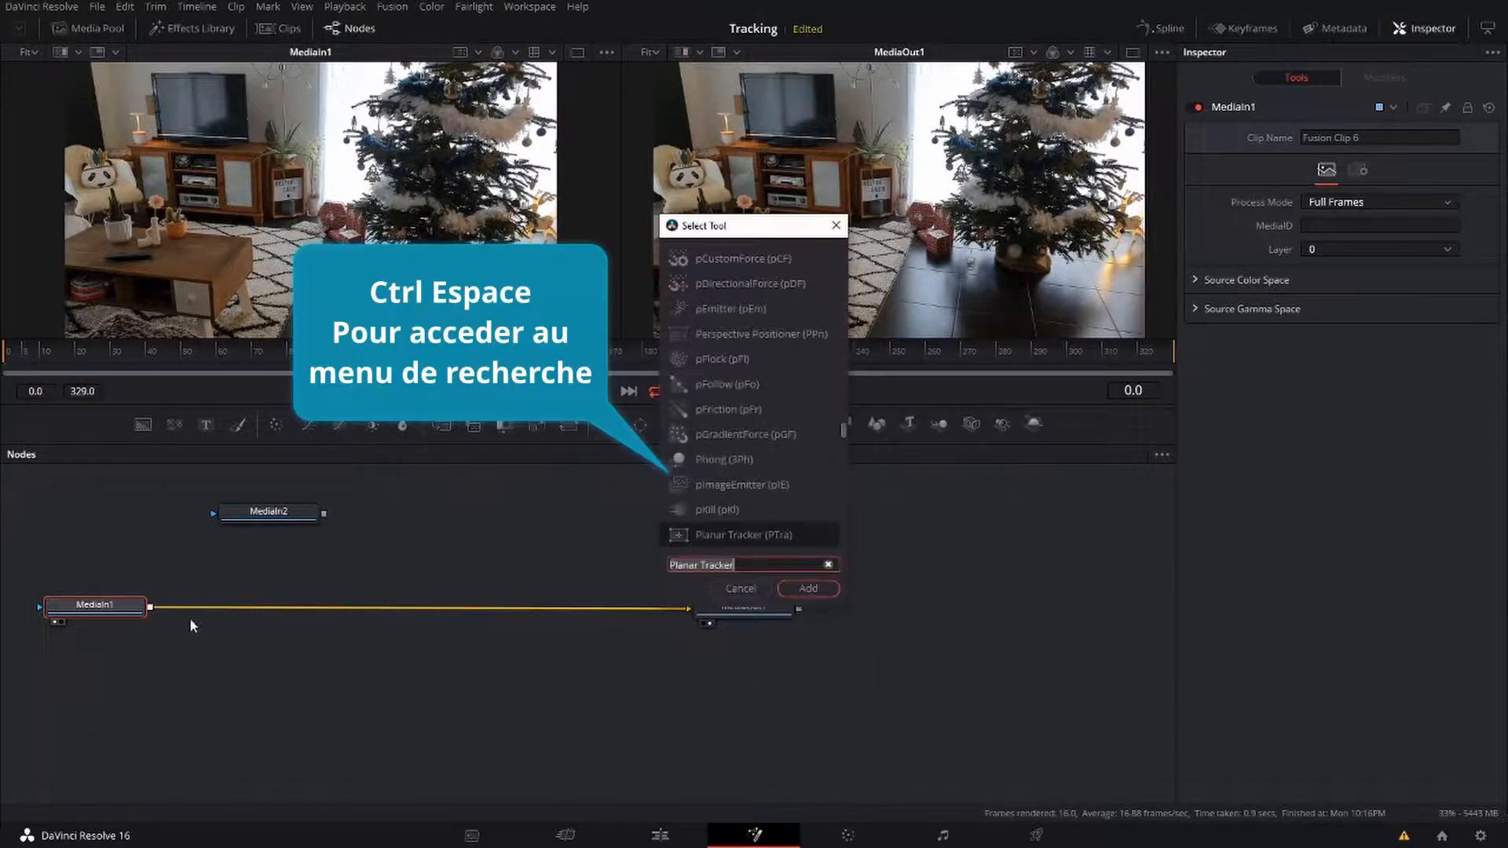
left_click(827, 589)
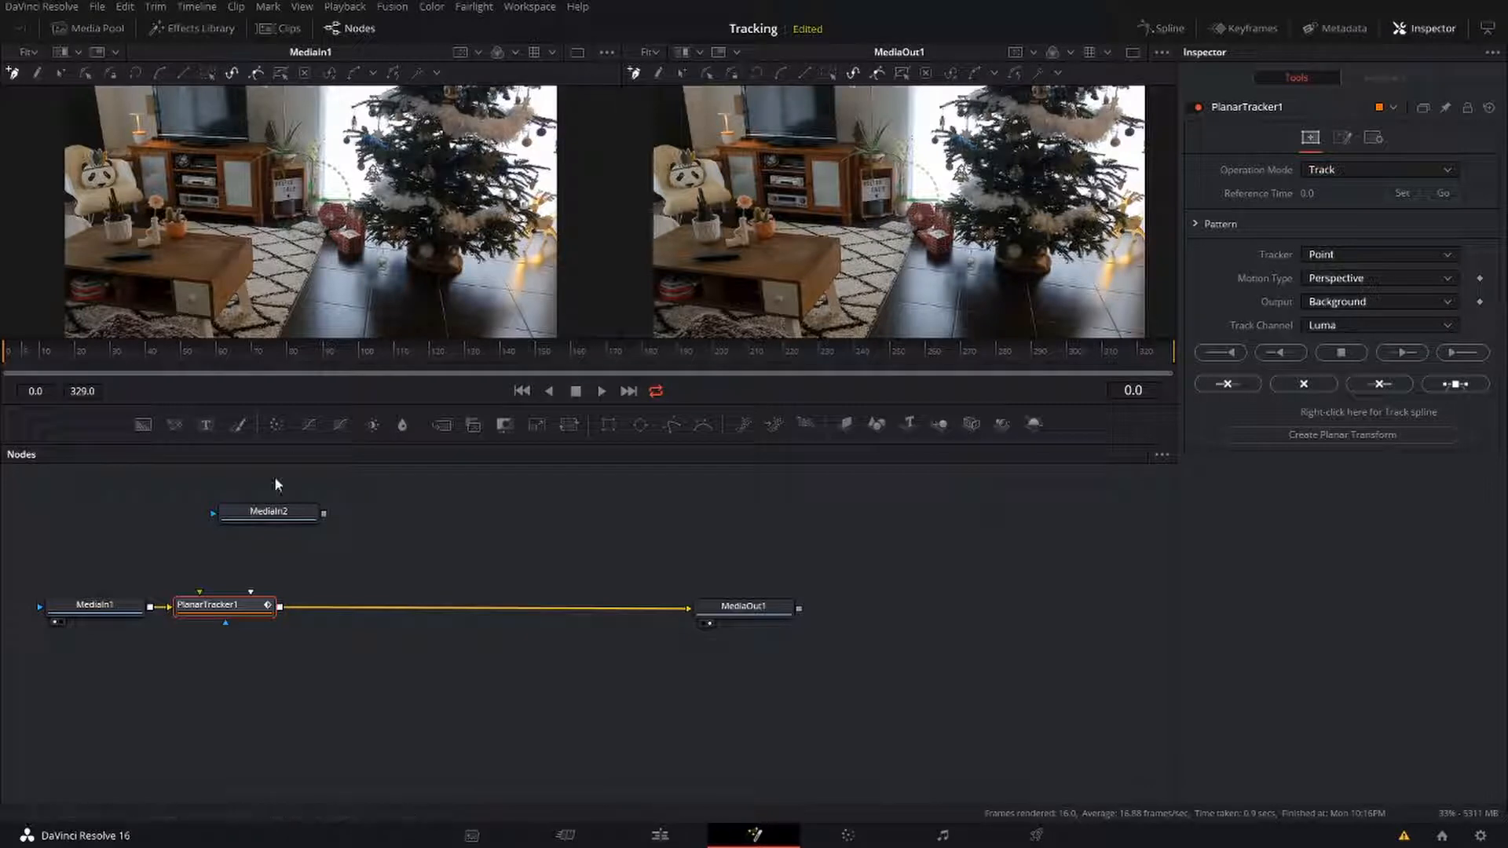
Draw a closed four-cornered tracking outline around the television in the MediaIn1 image, slightly outside its frame
scroll(208, 264, "up", 2)
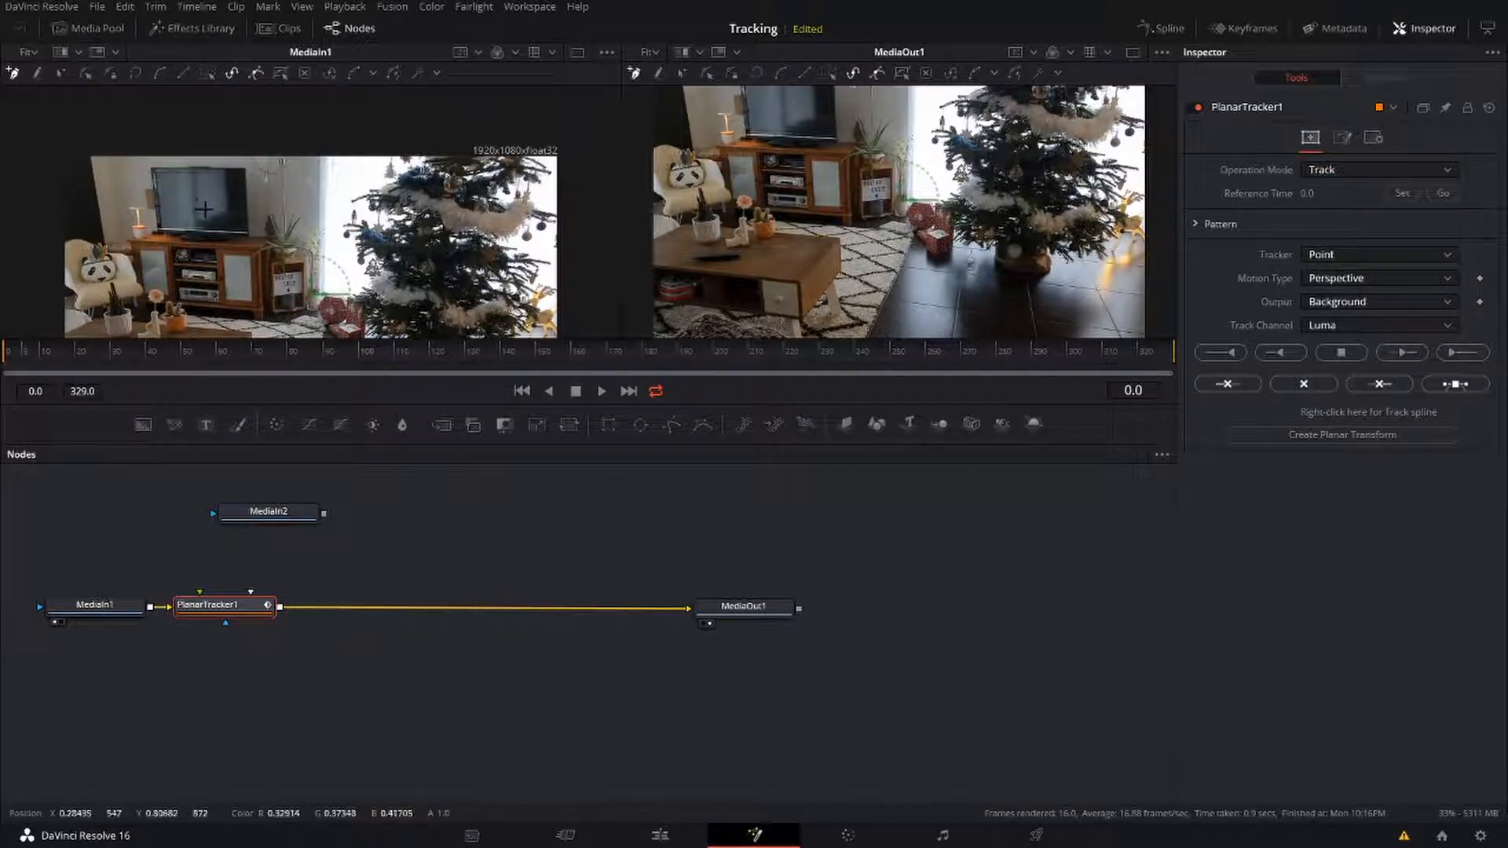
scroll(215, 191, "up", 3, "ctrl")
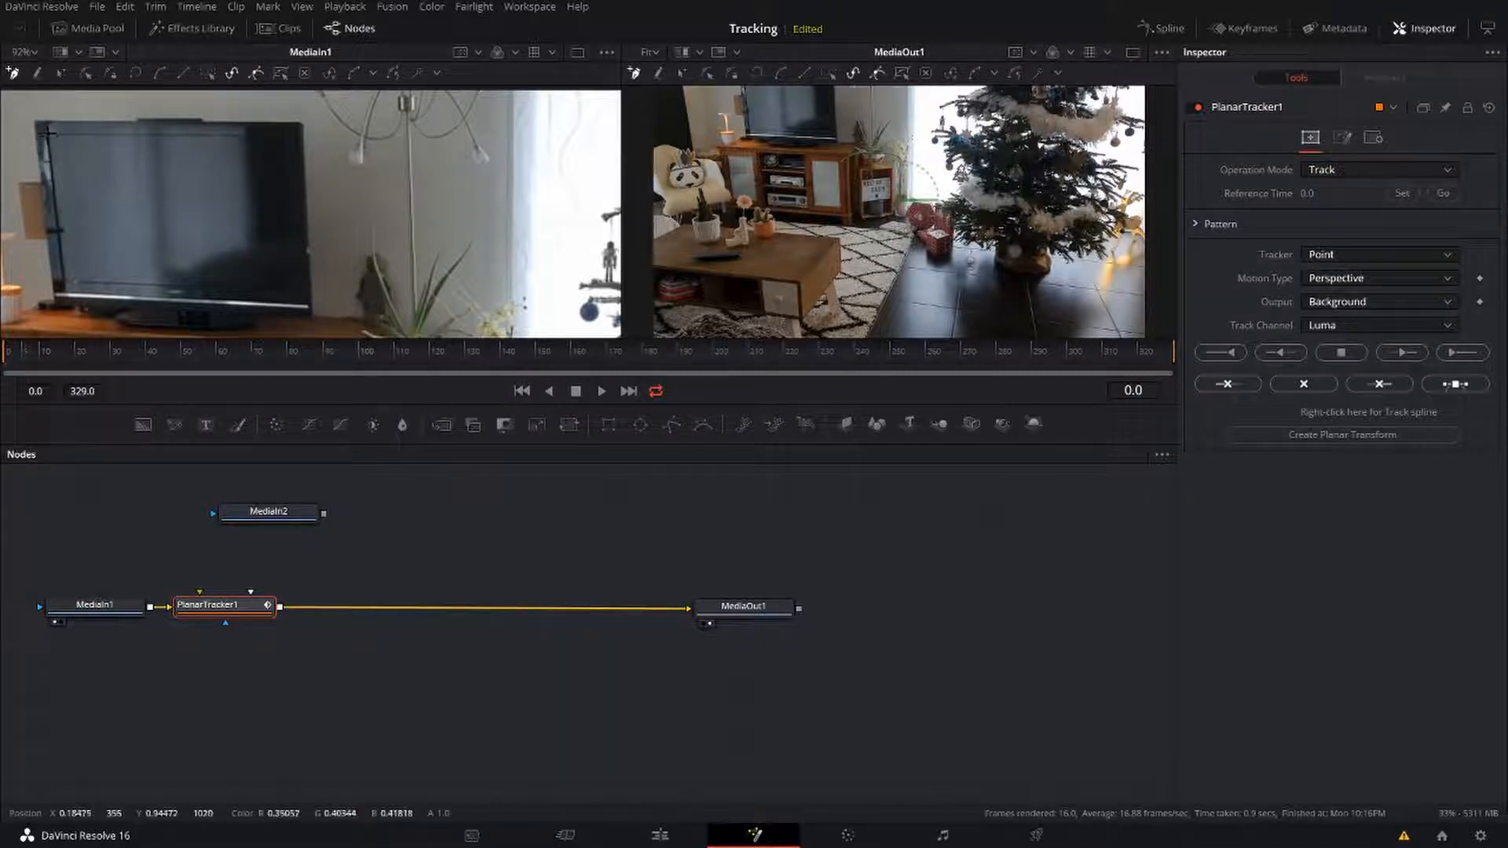
left_click(48, 134)
left_click(23, 103)
left_click(17, 103)
left_click(156, 103)
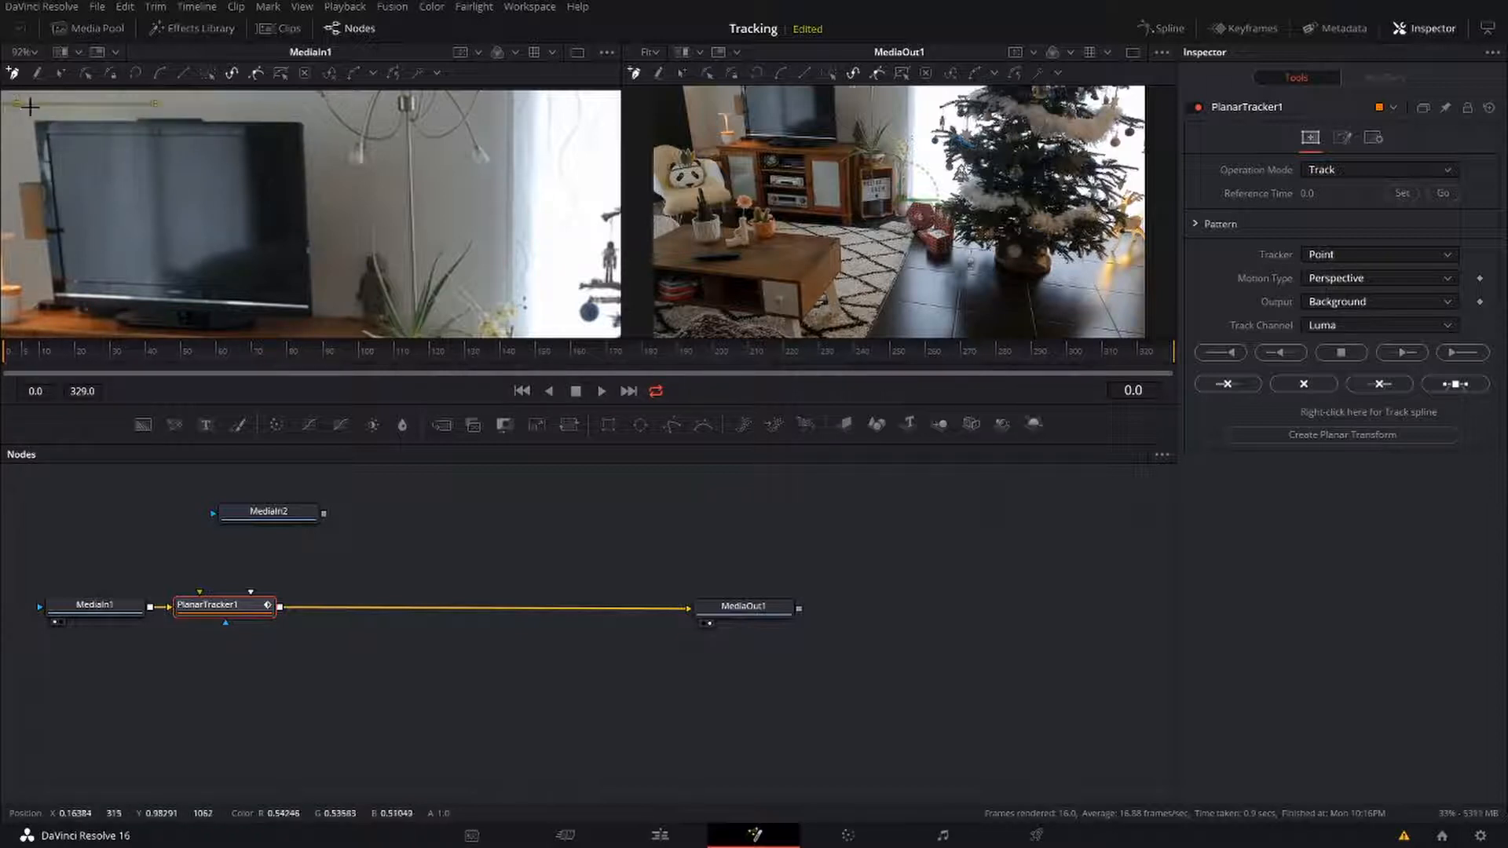
left_click(318, 103)
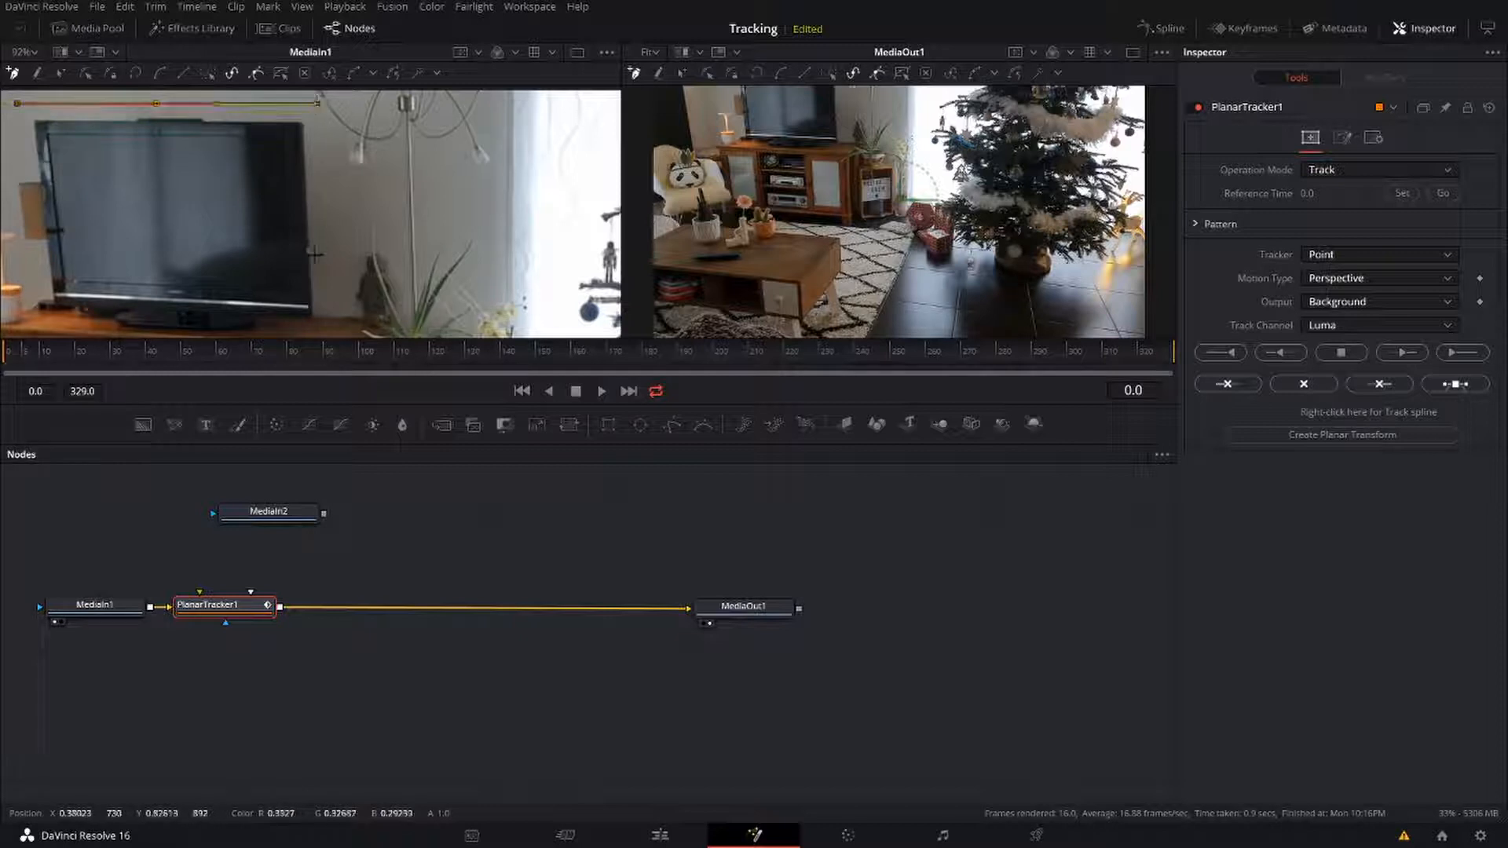
left_click(323, 333)
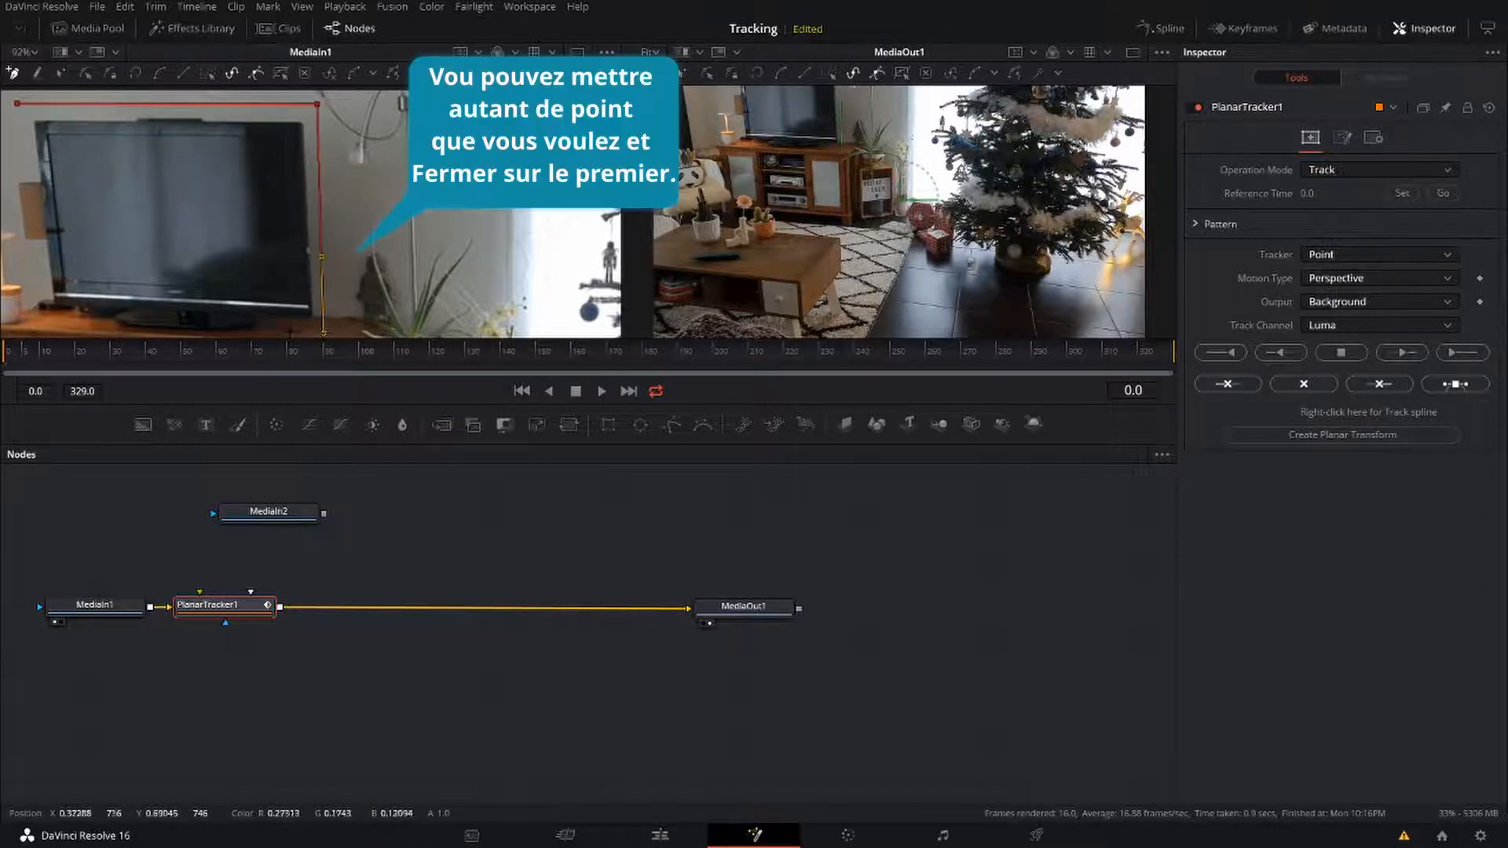
left_click(35, 329)
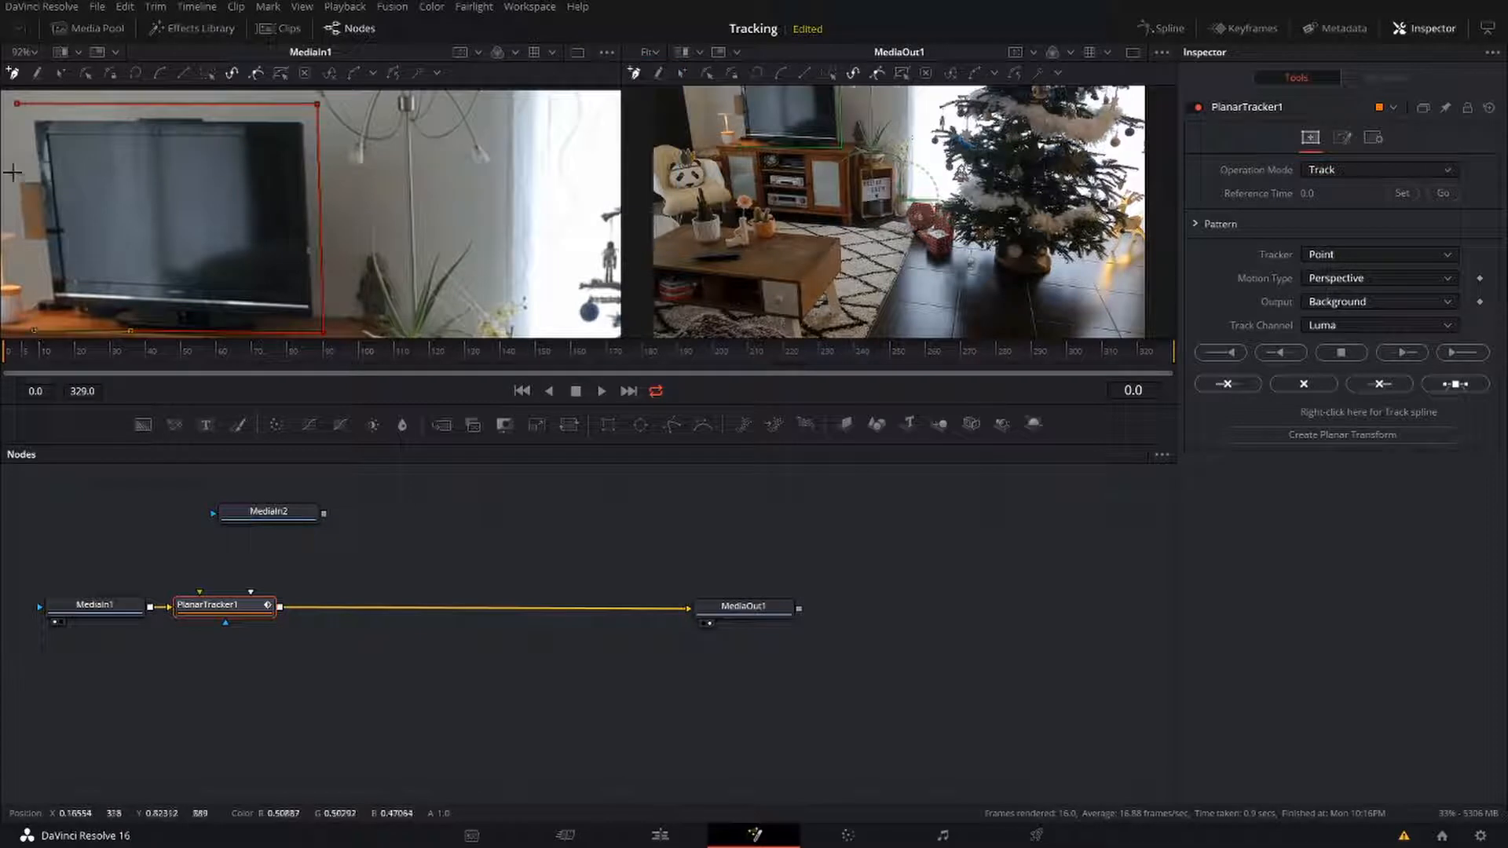
left_click(19, 105)
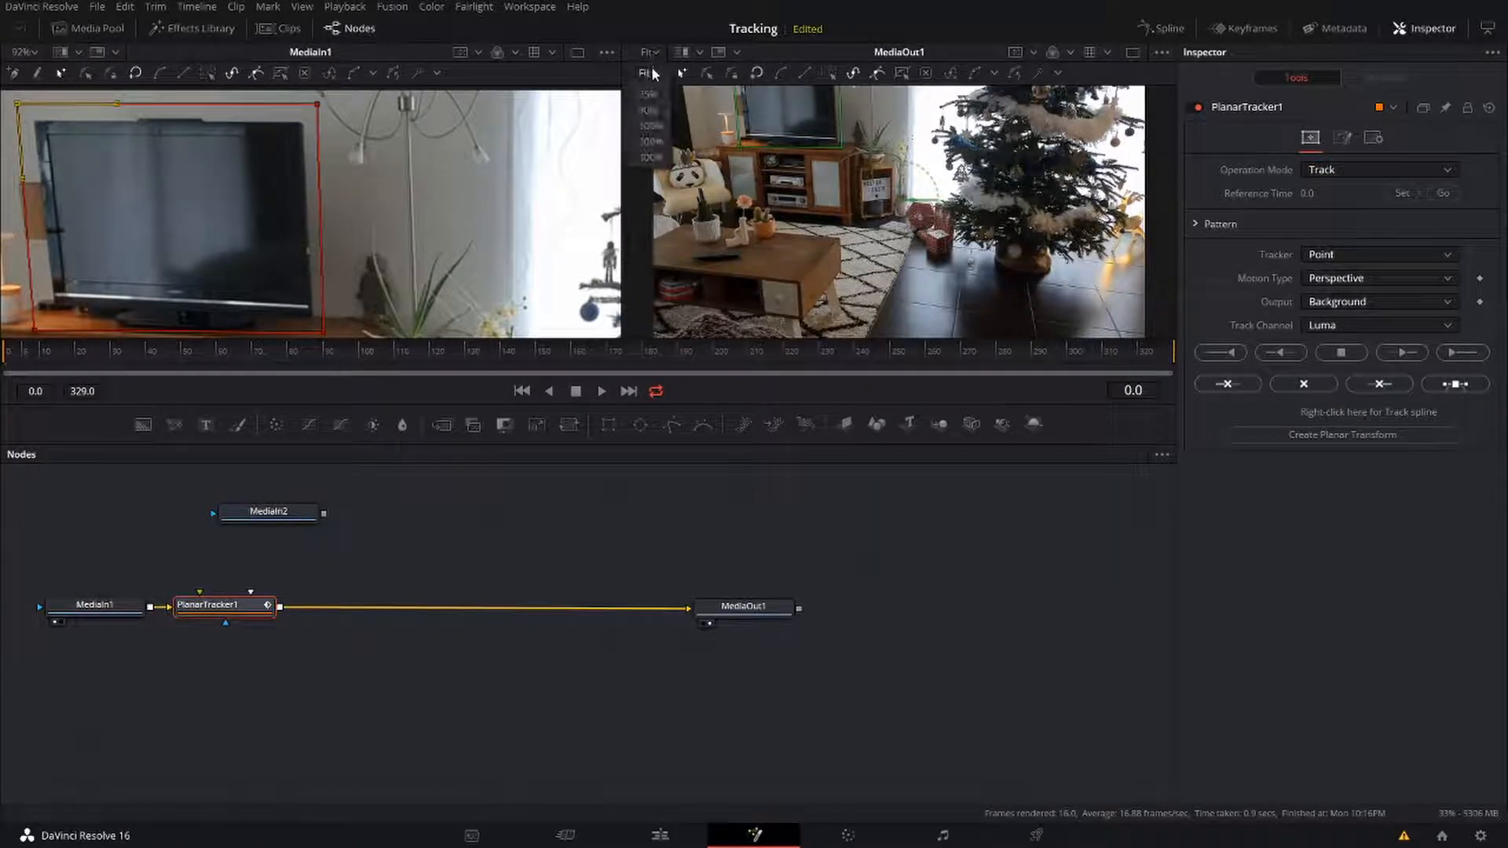
Set PlanarTracker1's tracker to Hybrid Point/Area and its motion type to Translation, Rotation, Scale
left_click_drag(962, 410, 957, 469)
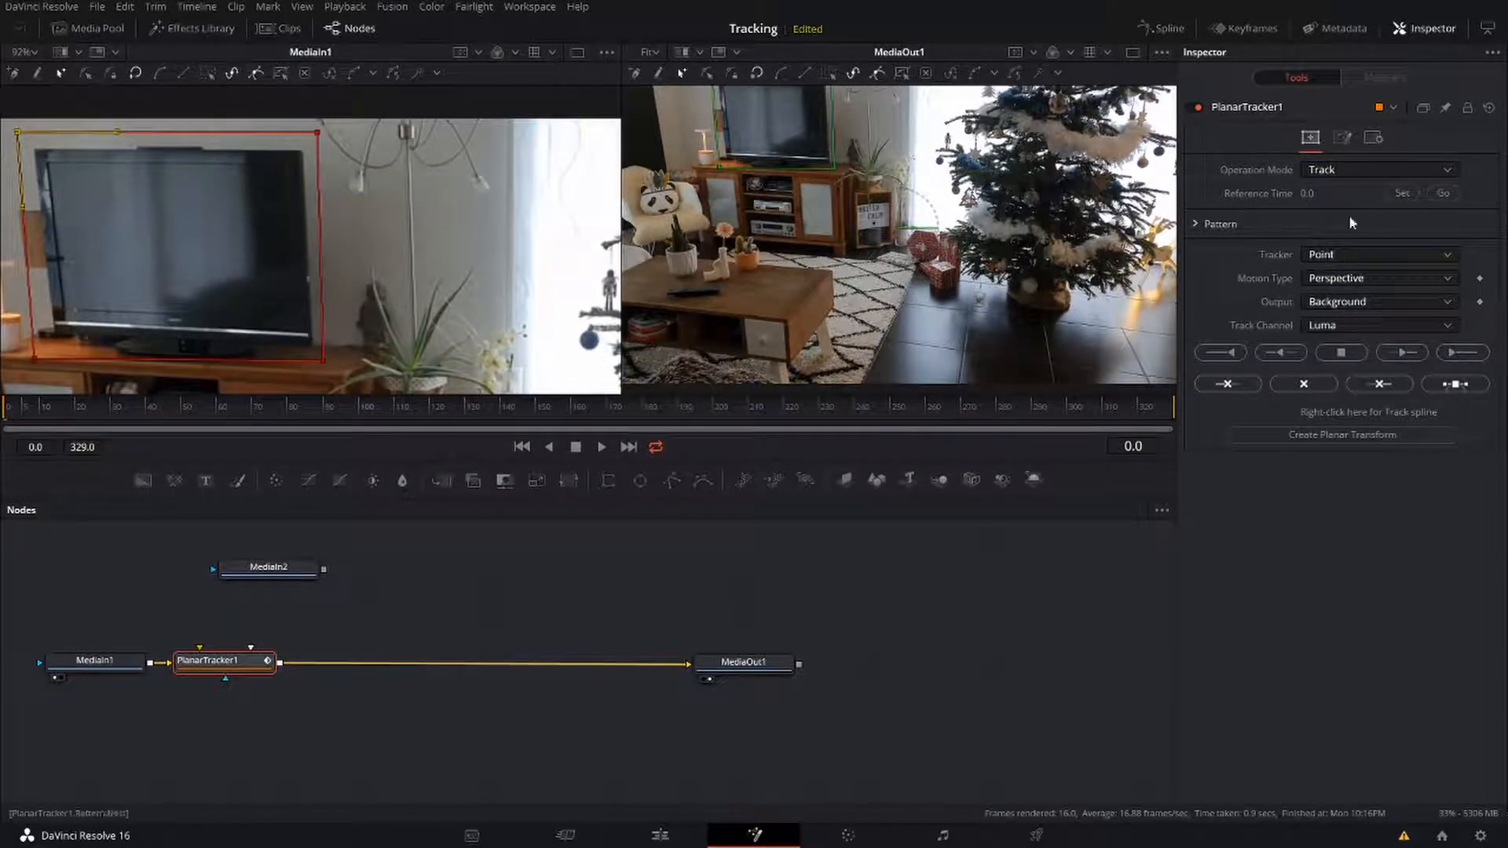
left_click(1445, 260)
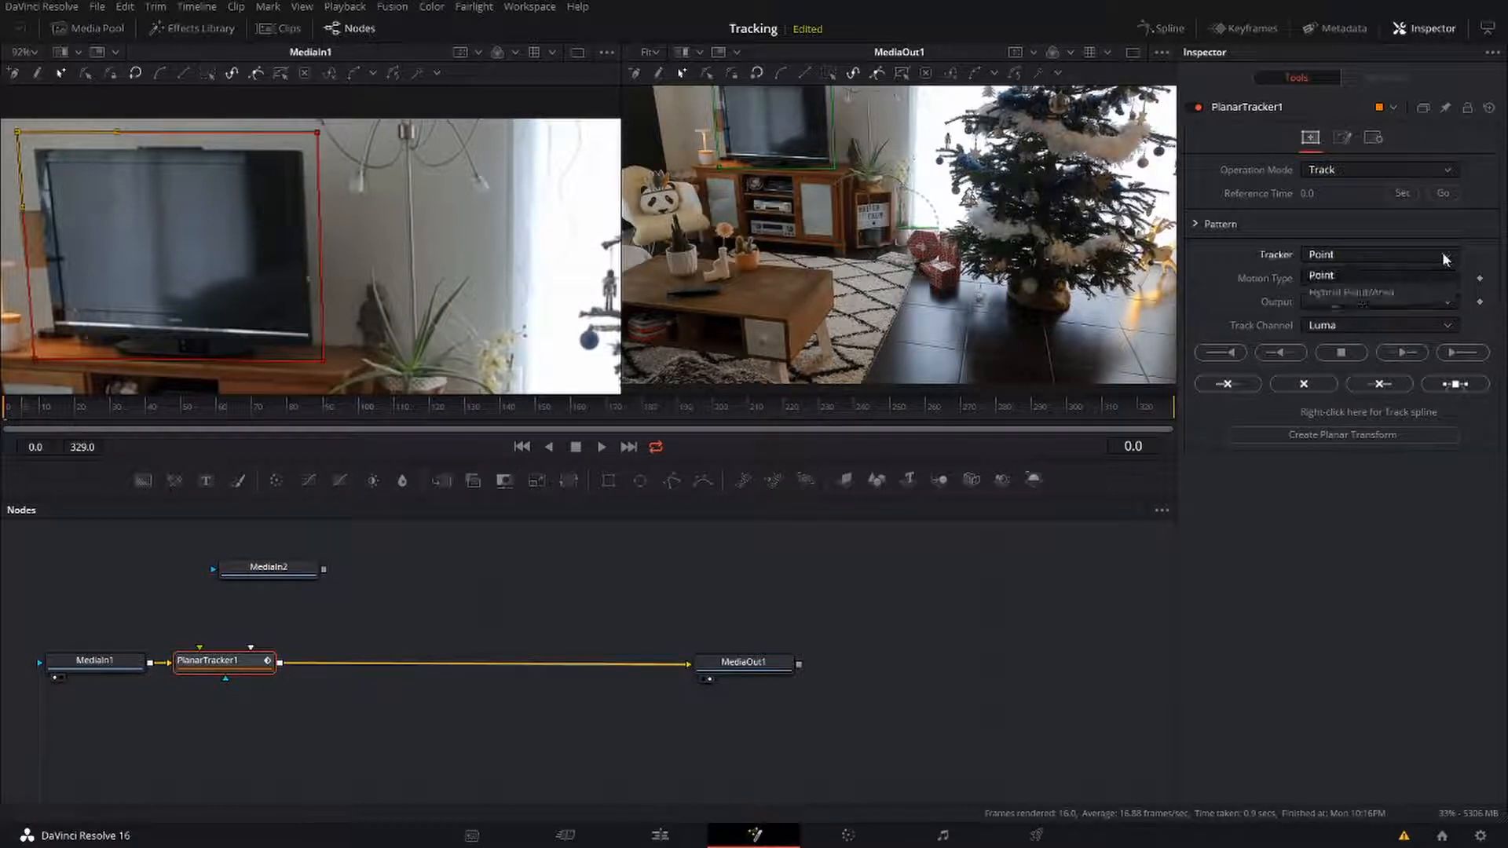
left_click(1404, 293)
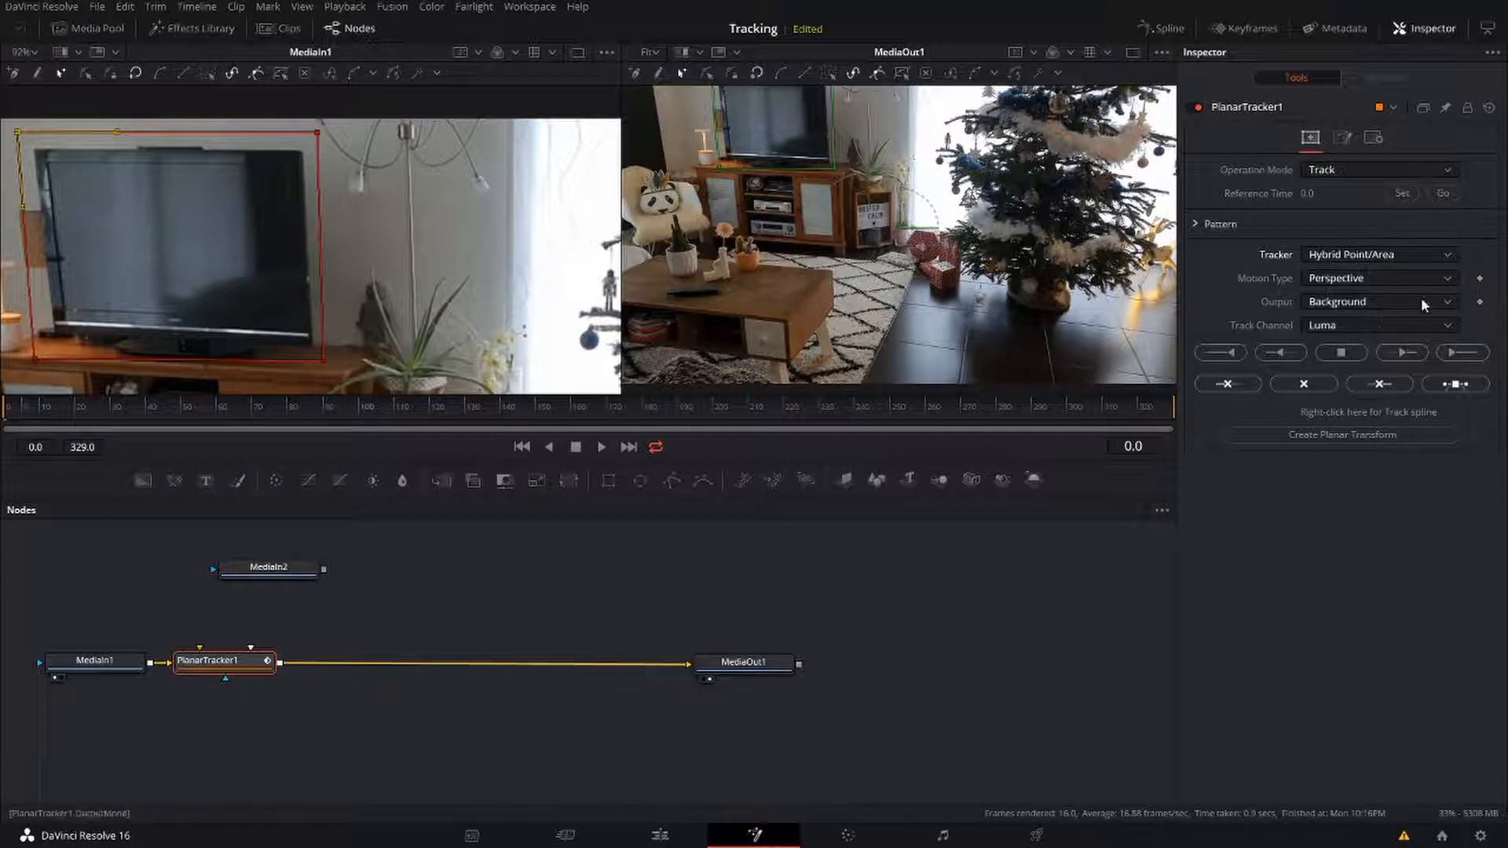
left_click(1441, 280)
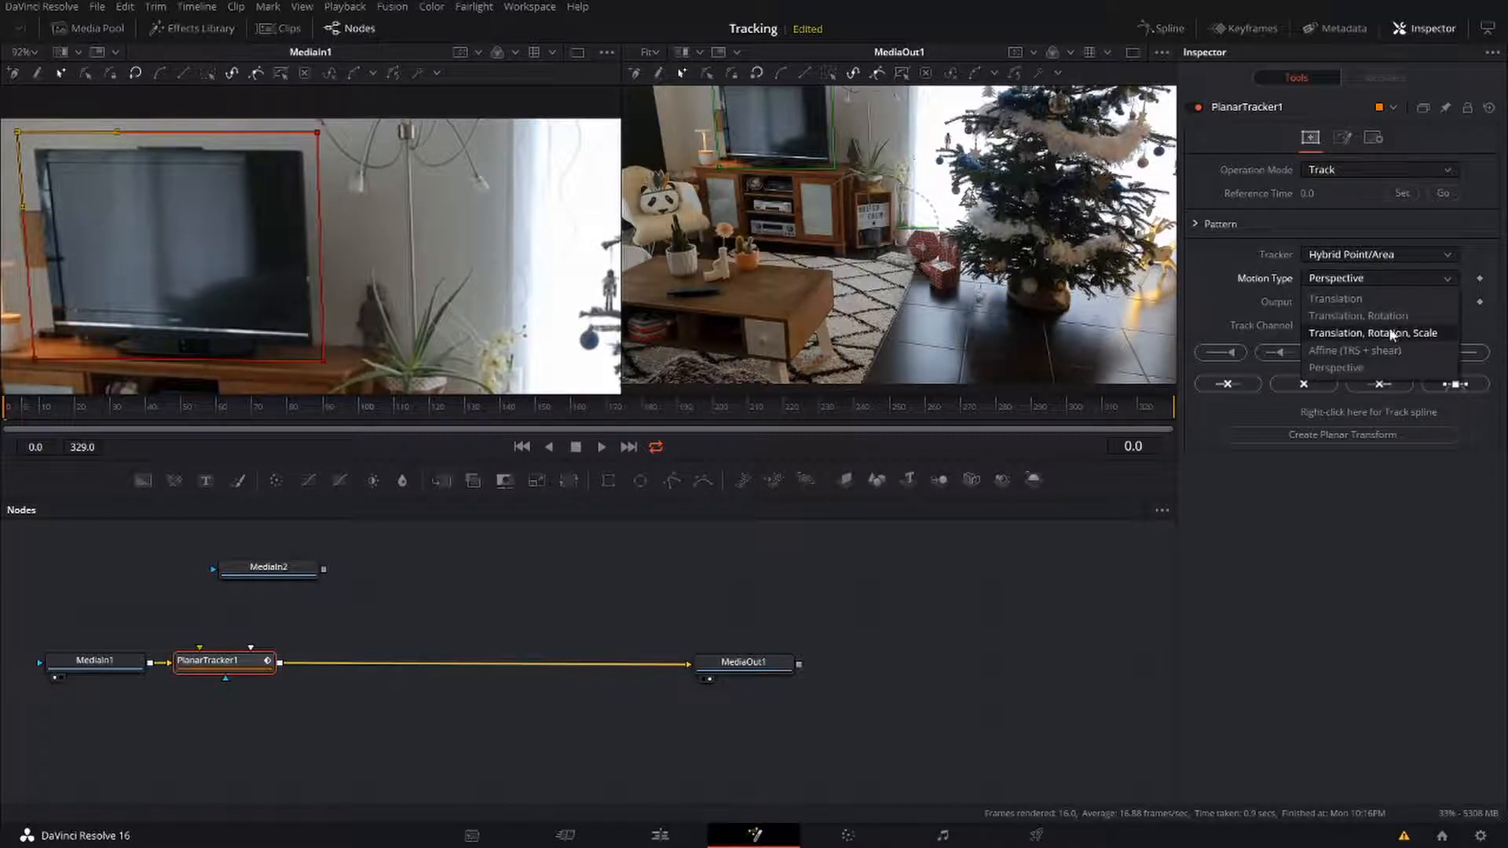
left_click(1439, 334)
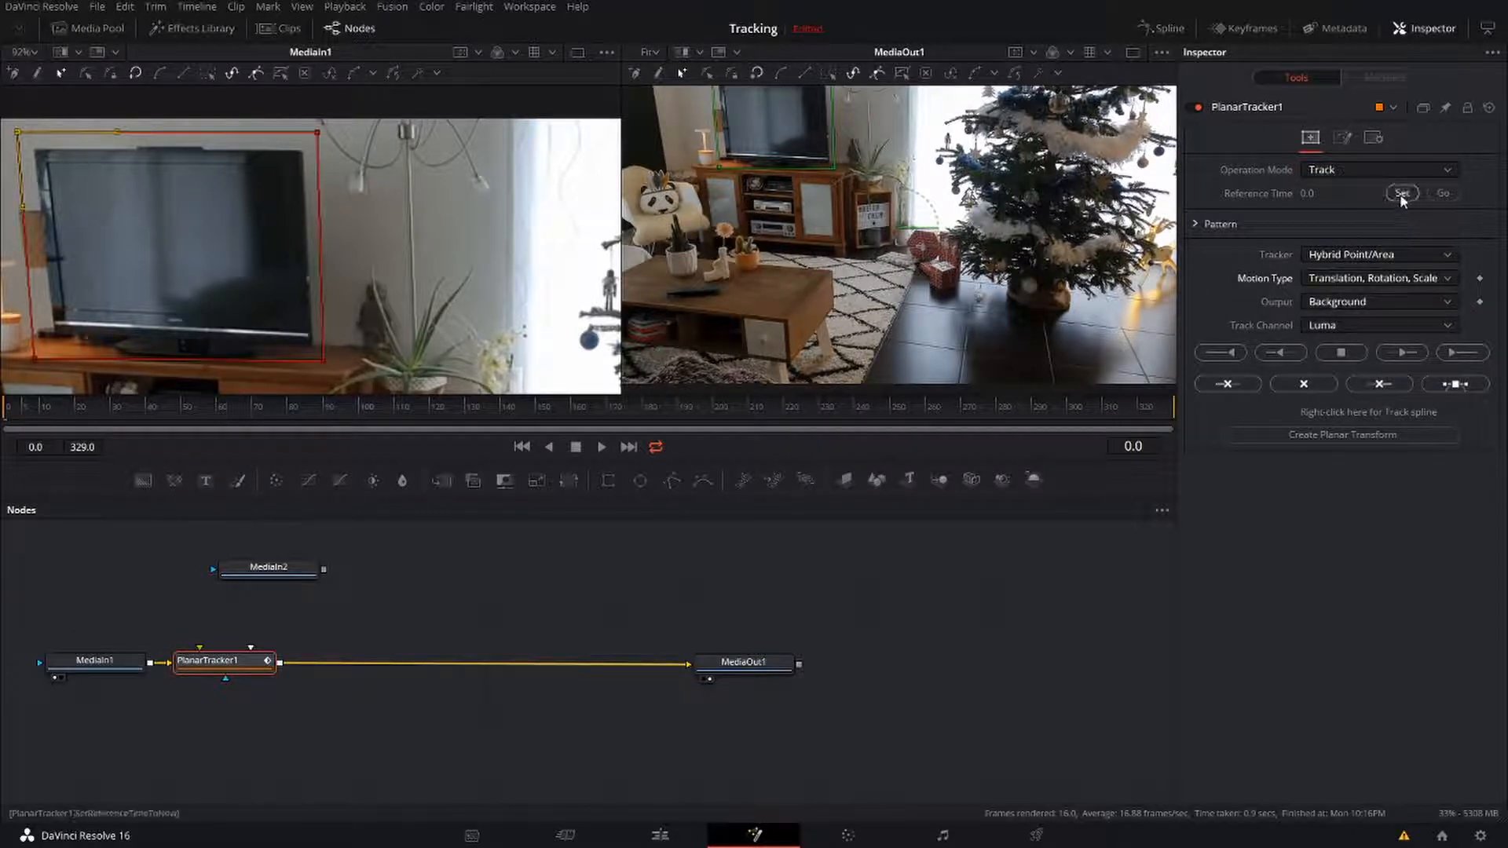
Track the television outline forward to the end of the clip, play back the track and return to frame 0
left_click(1471, 358)
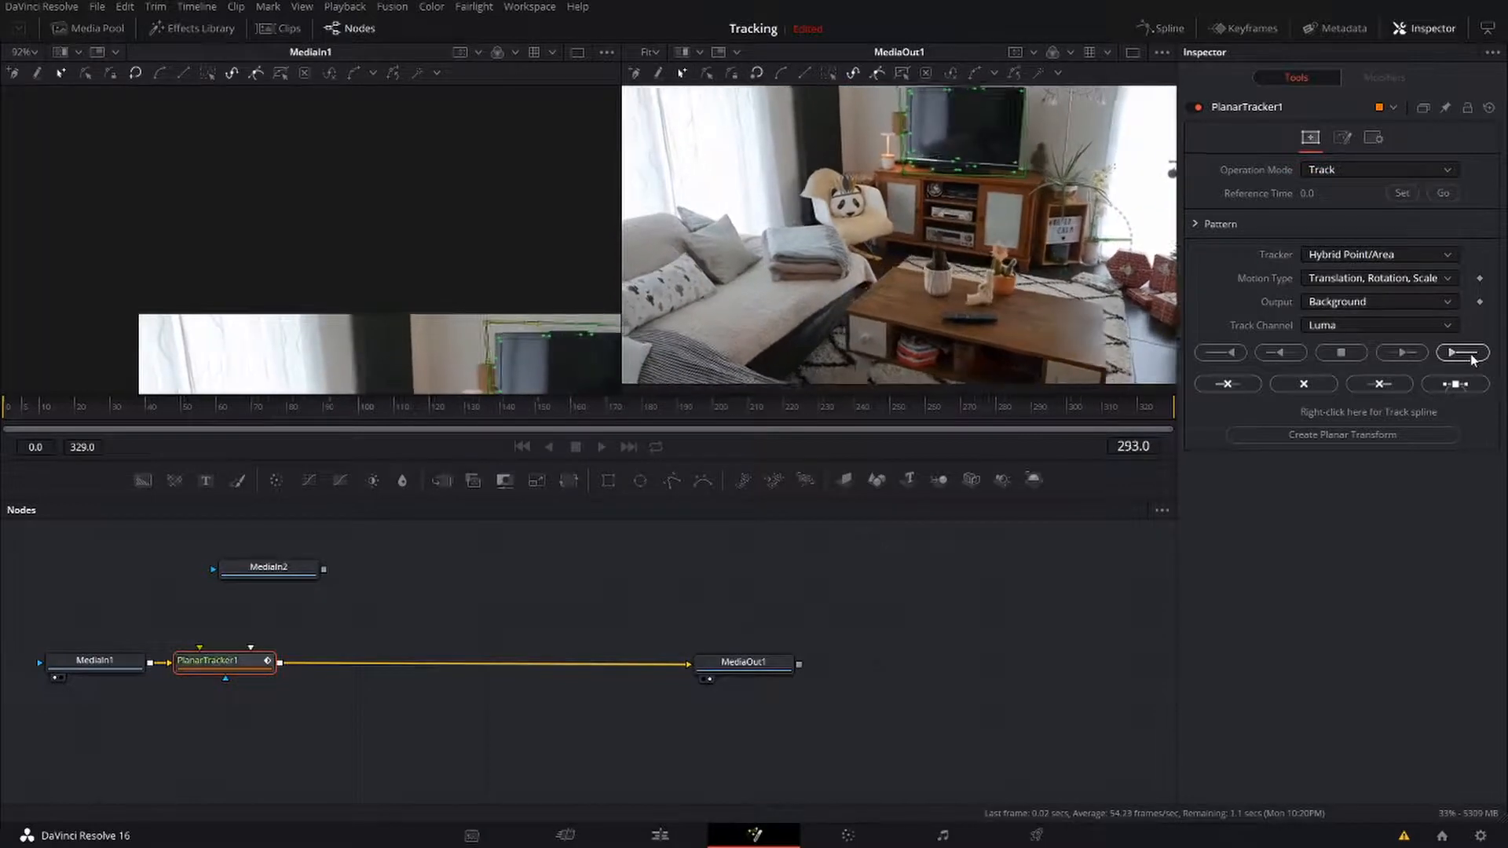
left_click(522, 446)
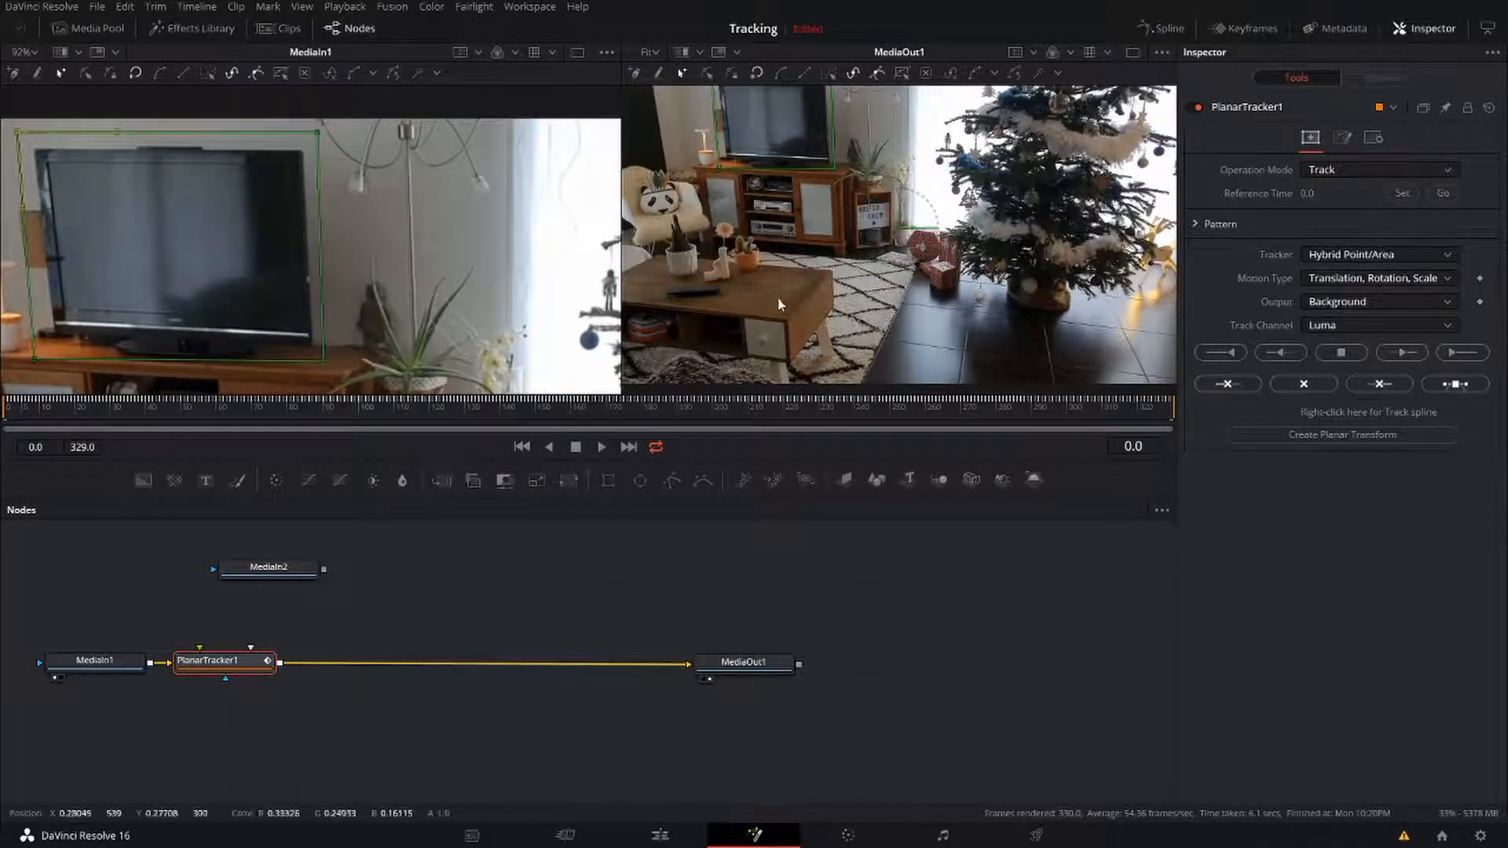
left_click(603, 447)
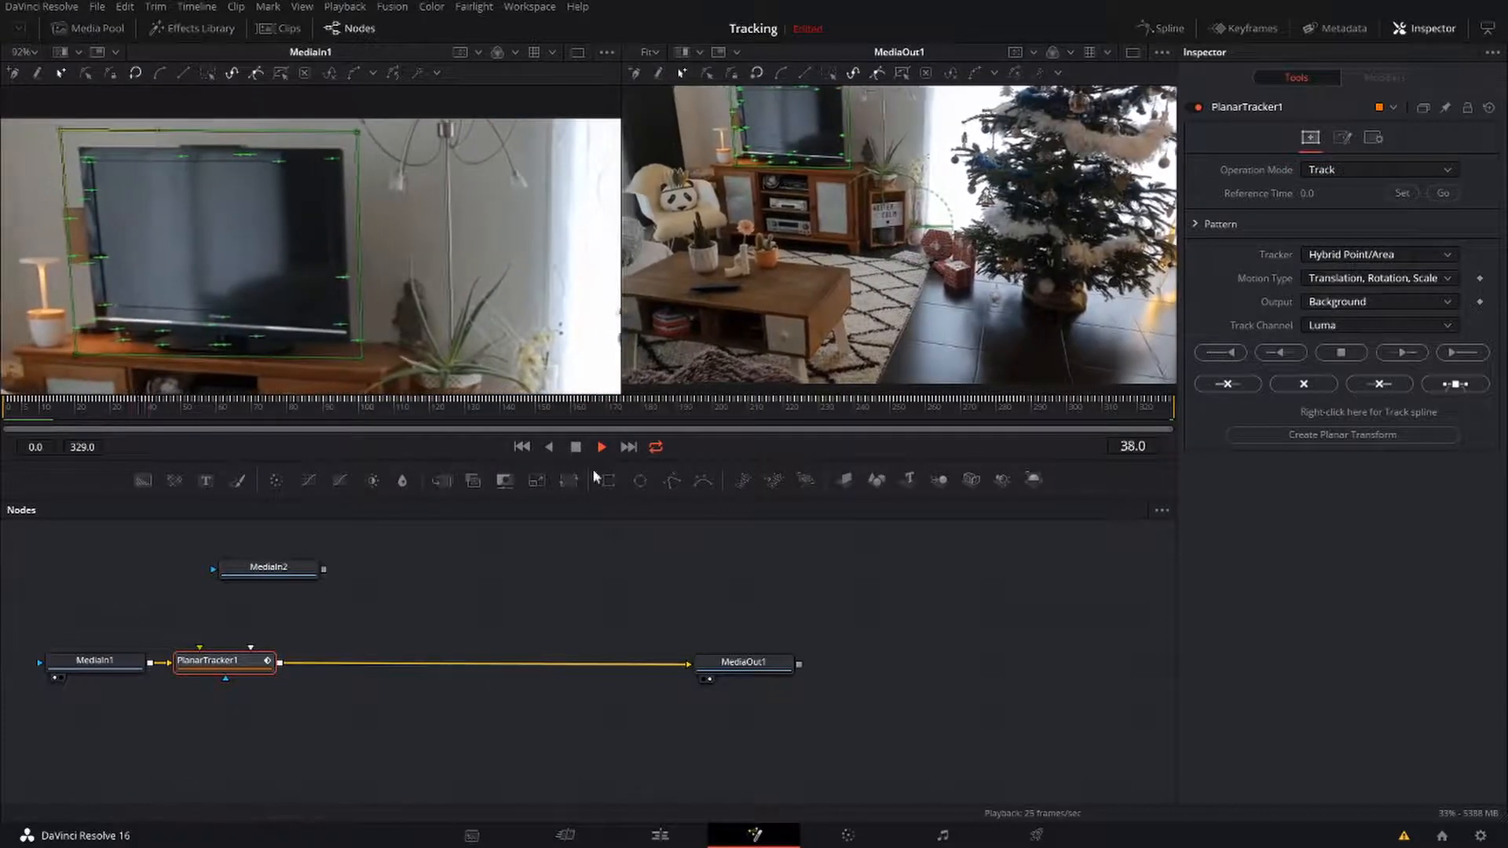
left_click(575, 452)
left_click(522, 447)
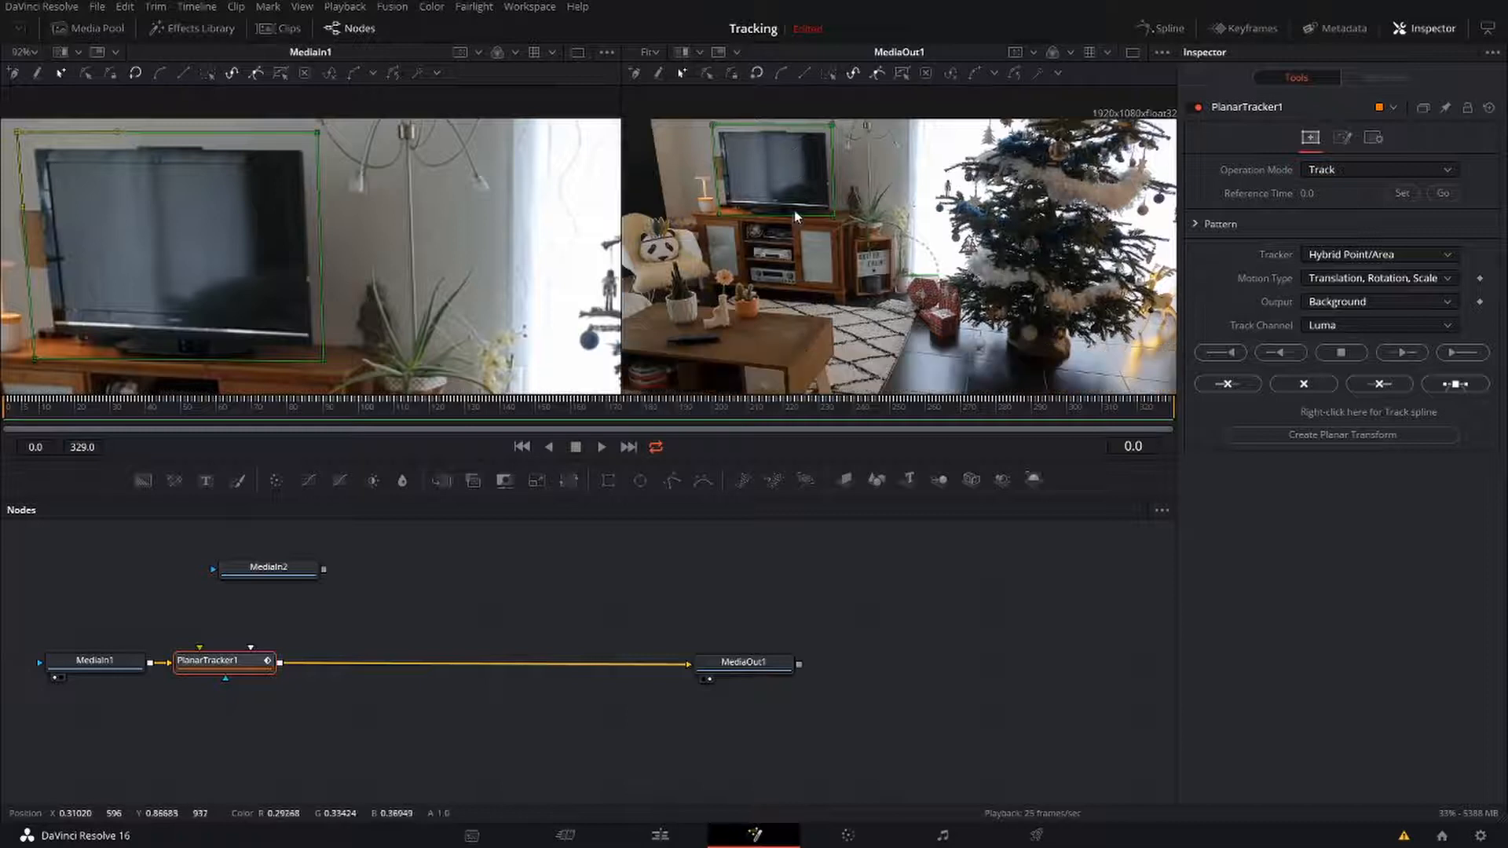
Show MediaIn2 fitted in the first viewer and connect its output to PlanarTracker1's yellow-green input
left_click_drag(268, 573, 139, 564)
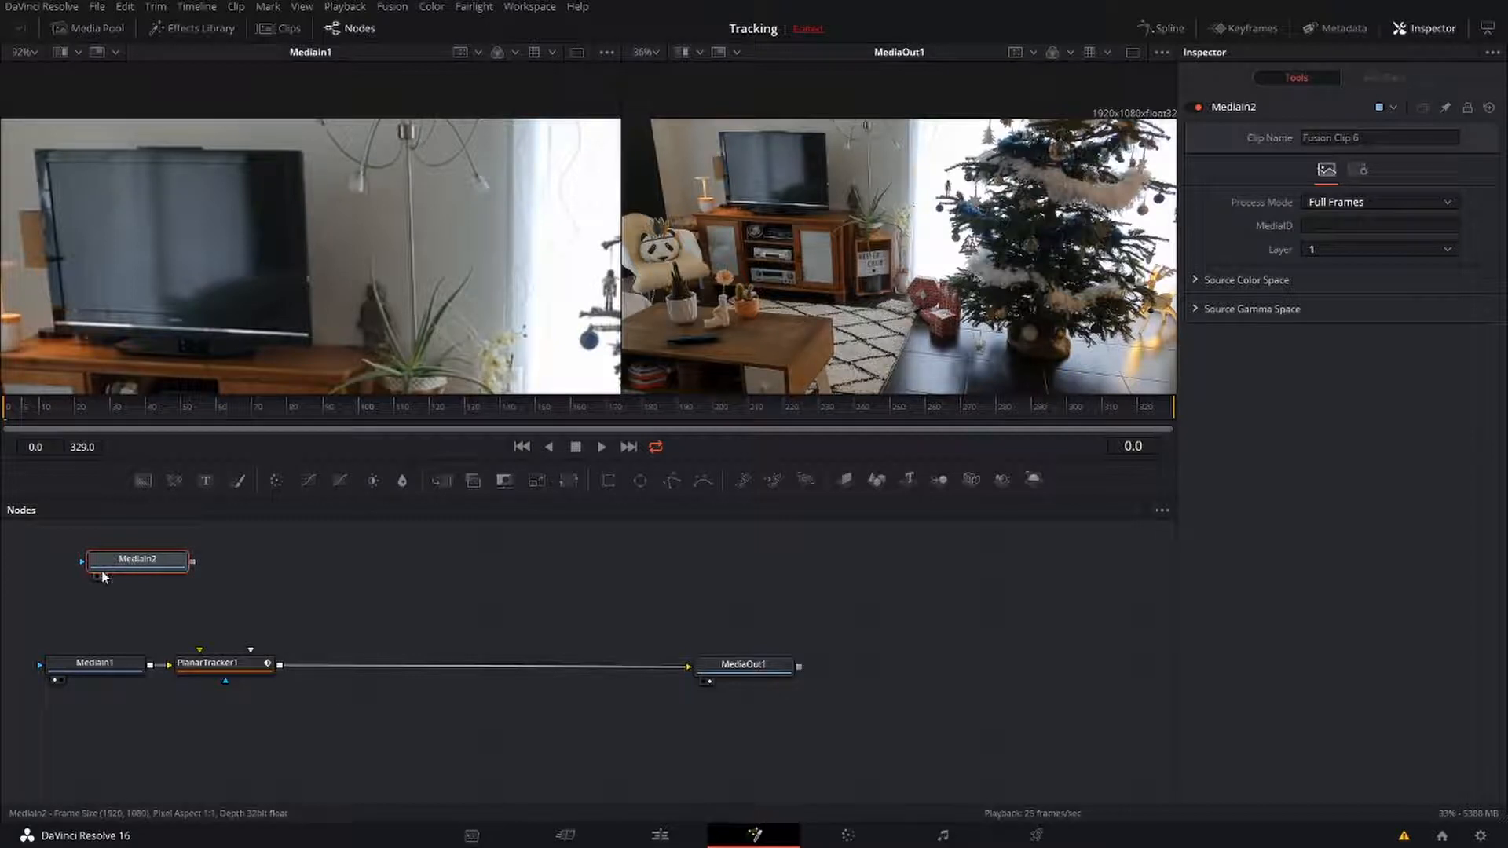
key("1")
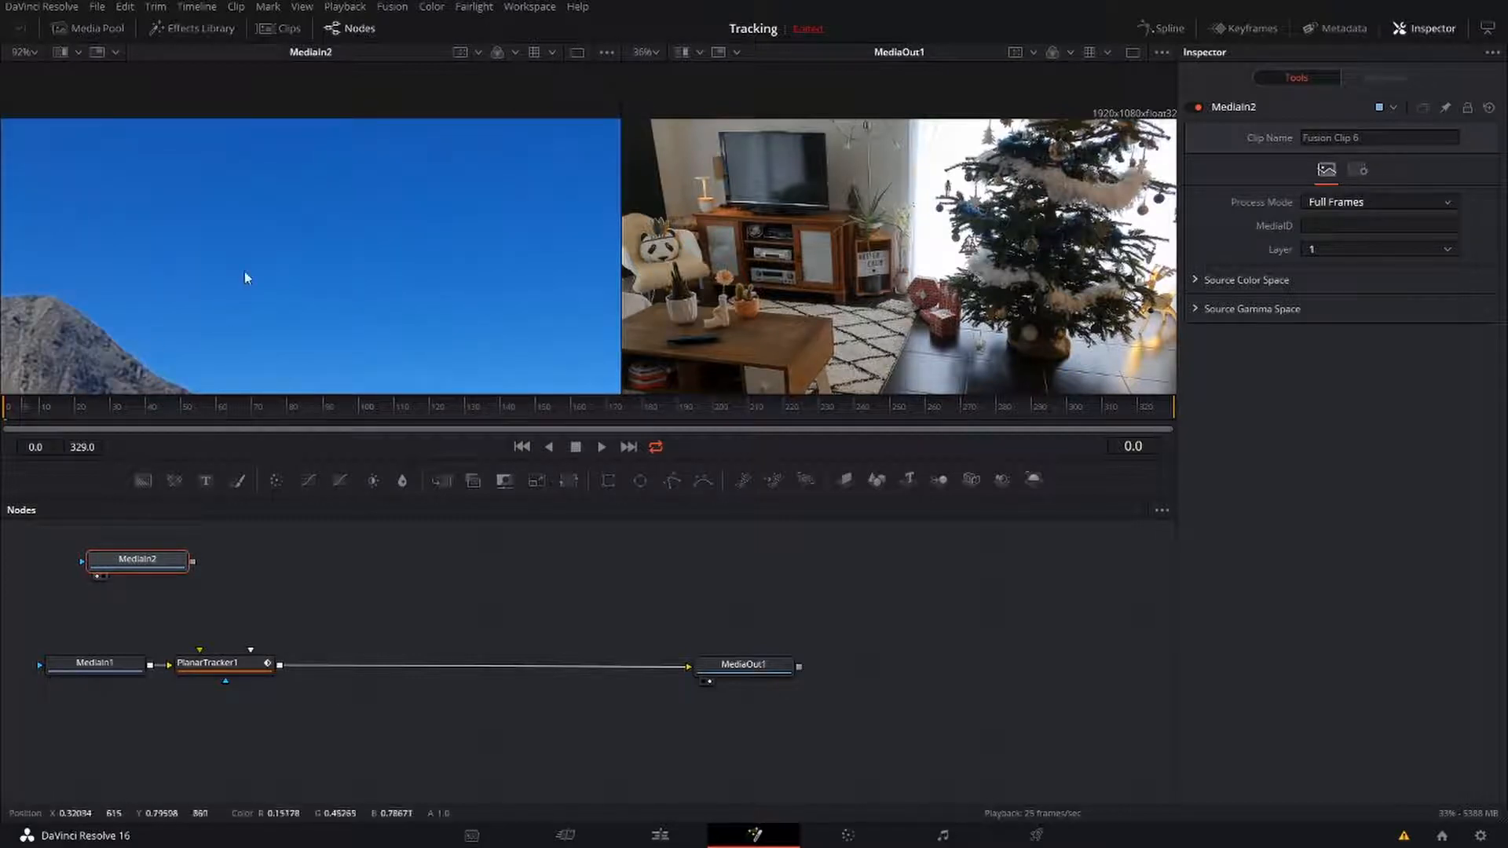
left_click(32, 51)
left_click(32, 72)
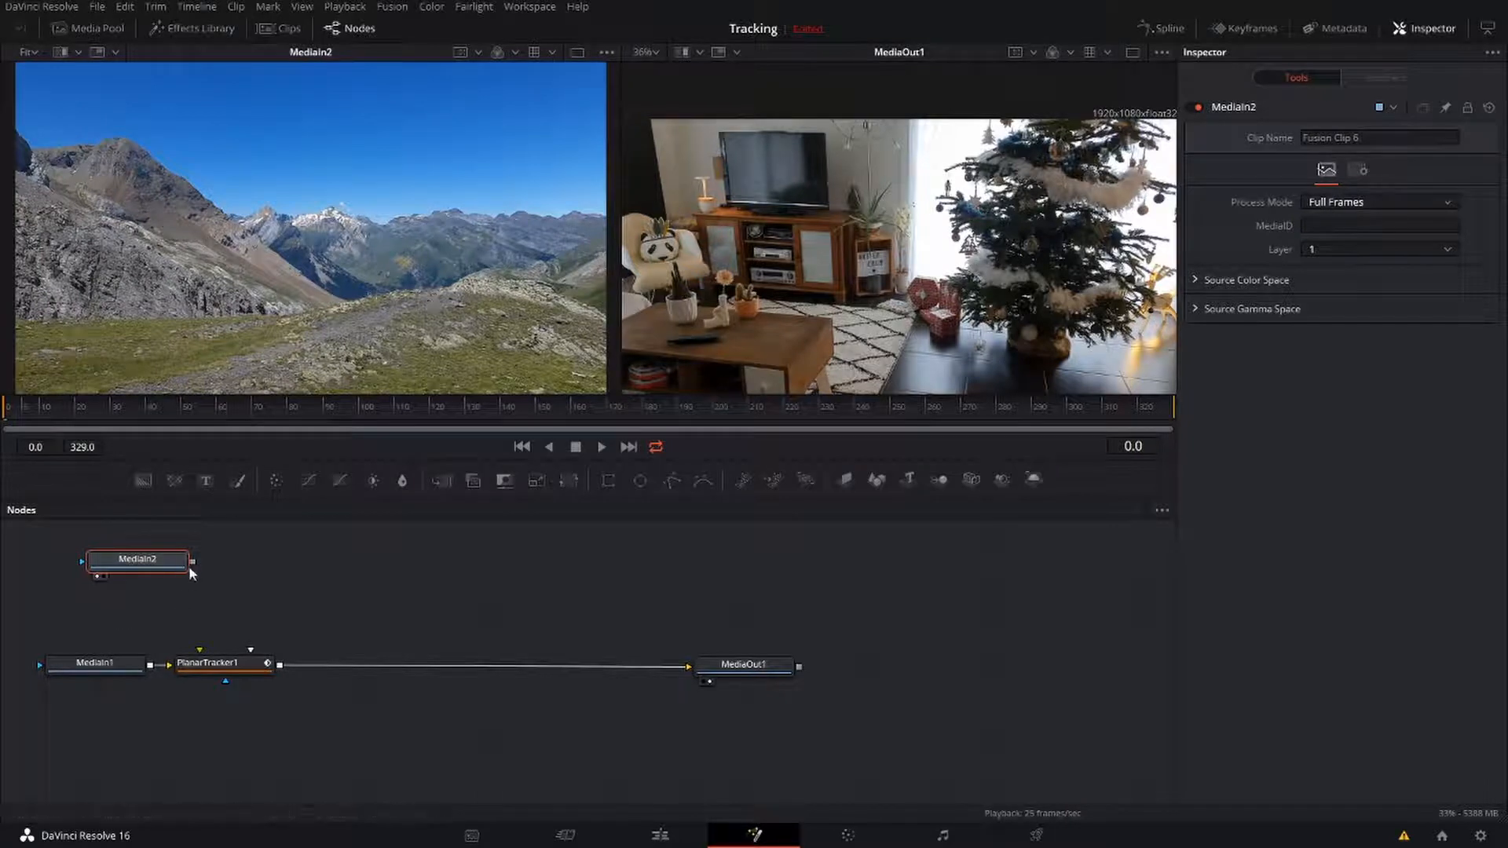
left_click_drag(192, 560, 199, 591)
left_click_drag(202, 652, 202, 654)
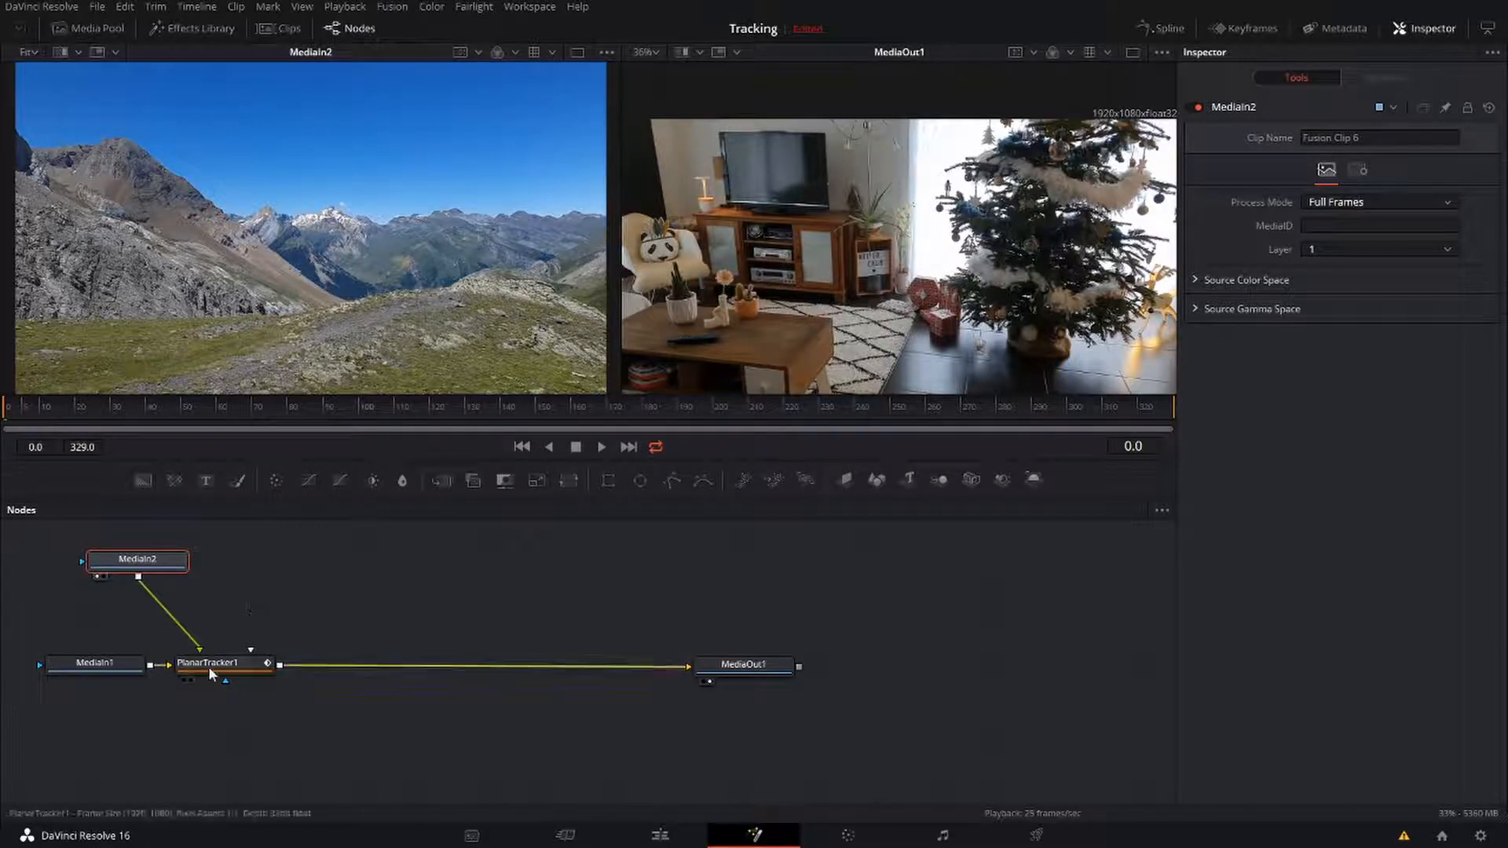
Switch PlanarTracker1's operation mode to Corner Pin and show its output in the first viewer
left_click(209, 666)
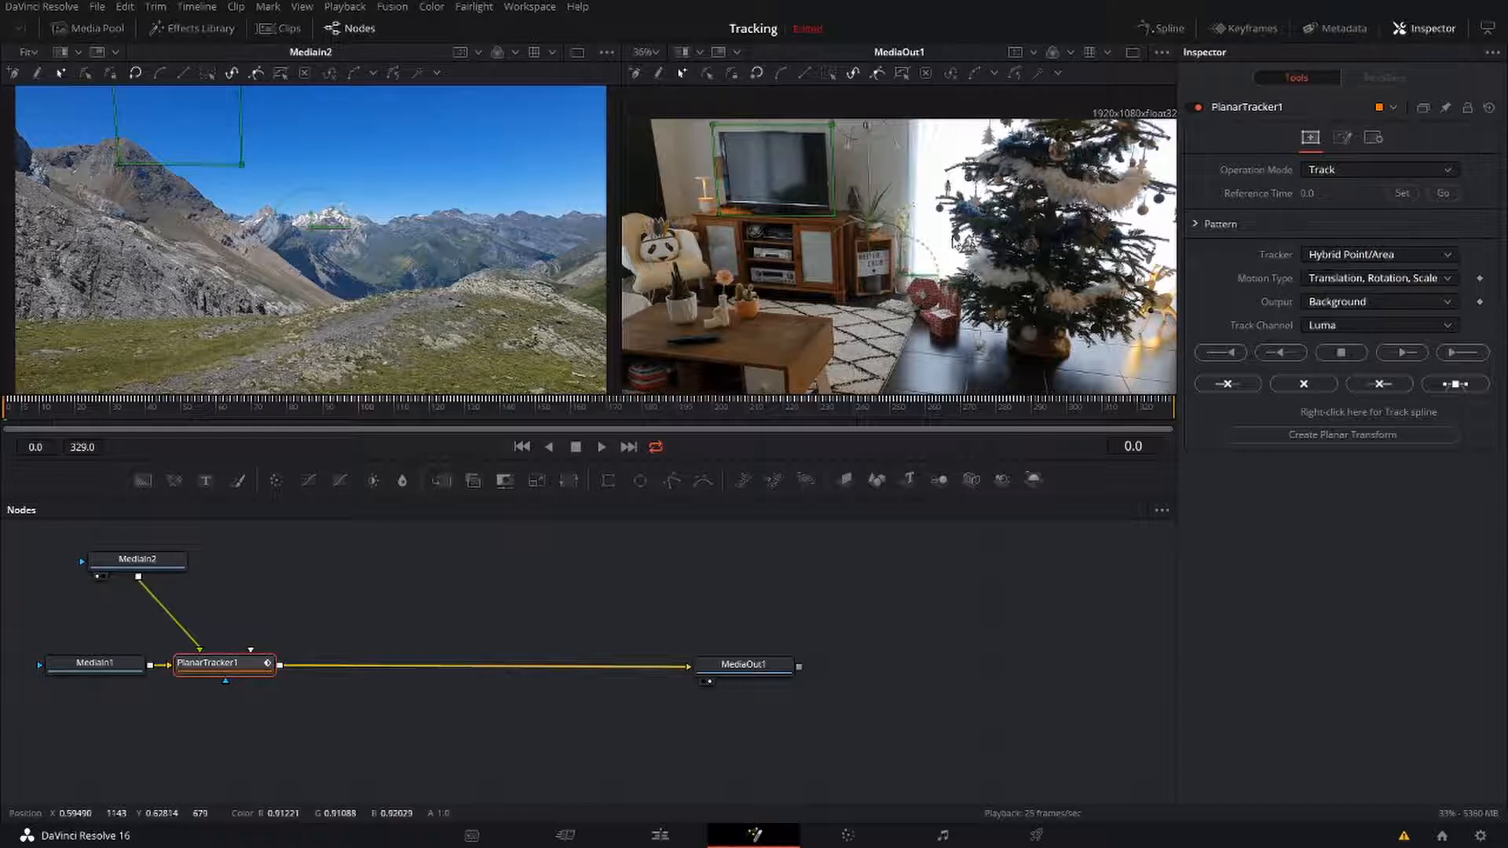
left_click(158, 560)
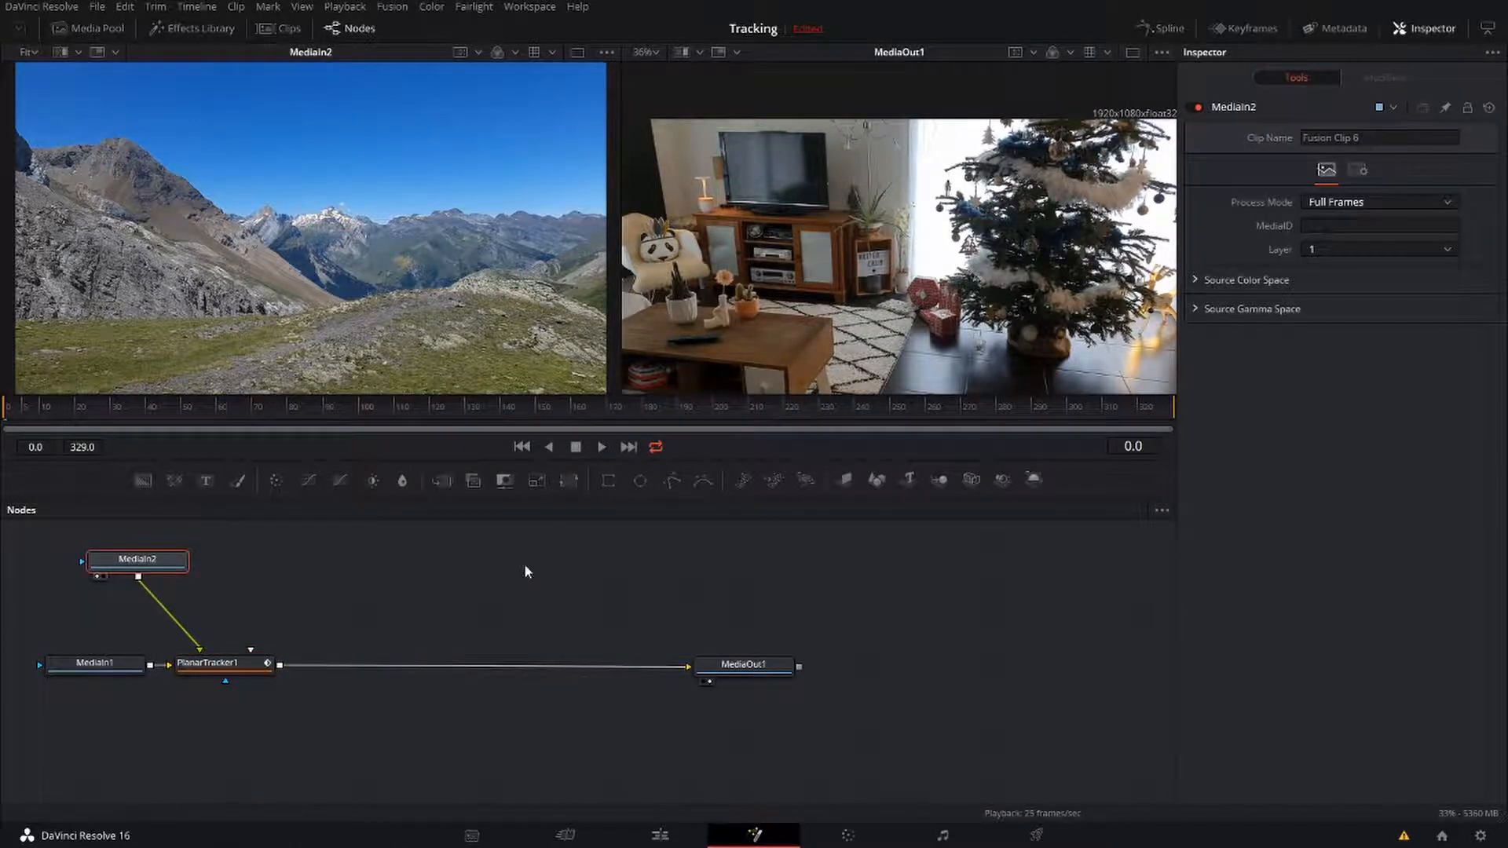
left_click(211, 663)
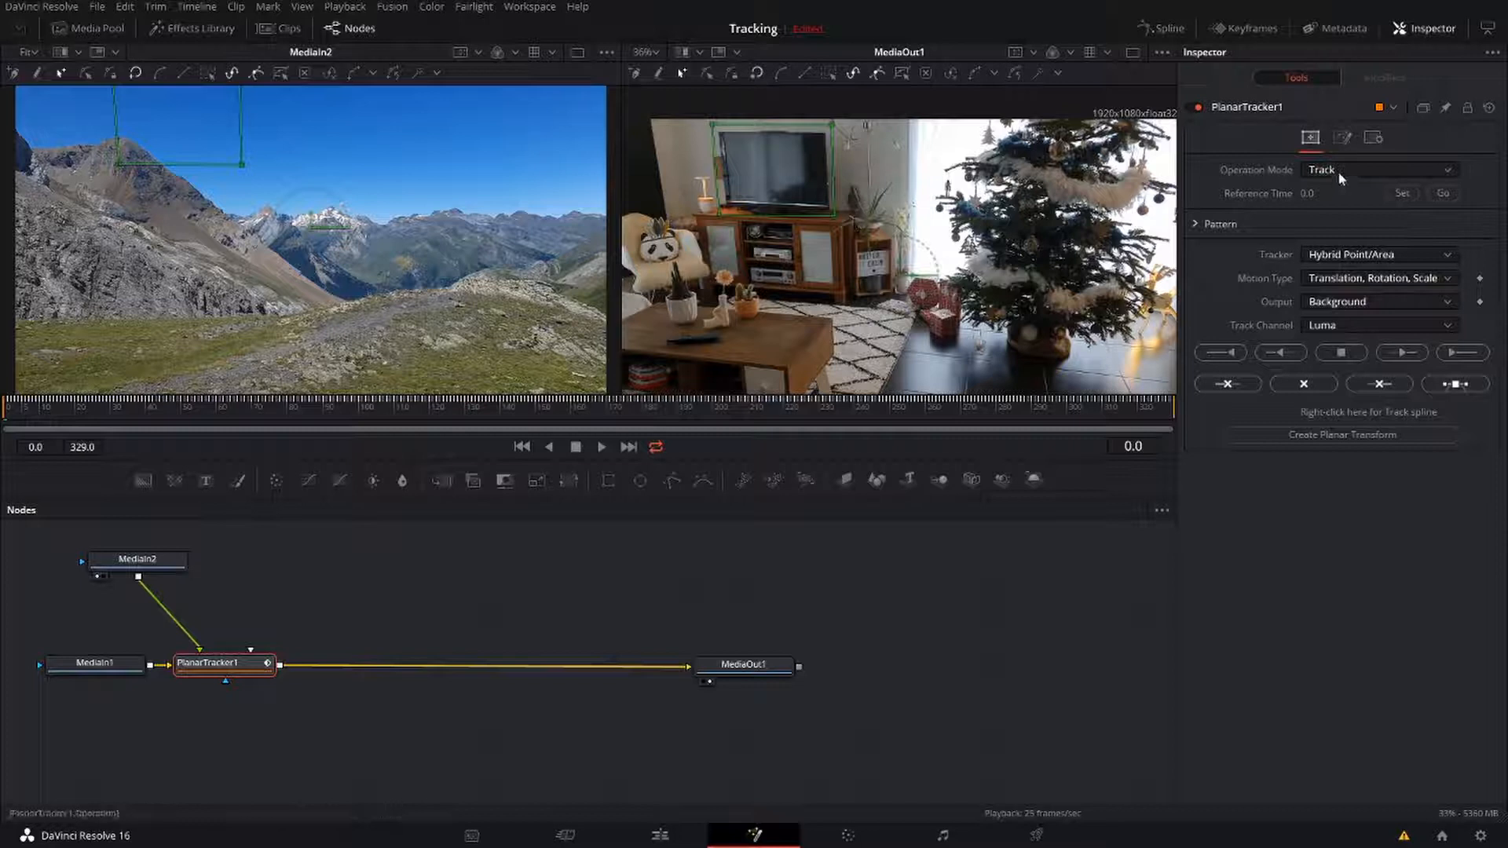
left_click(1450, 172)
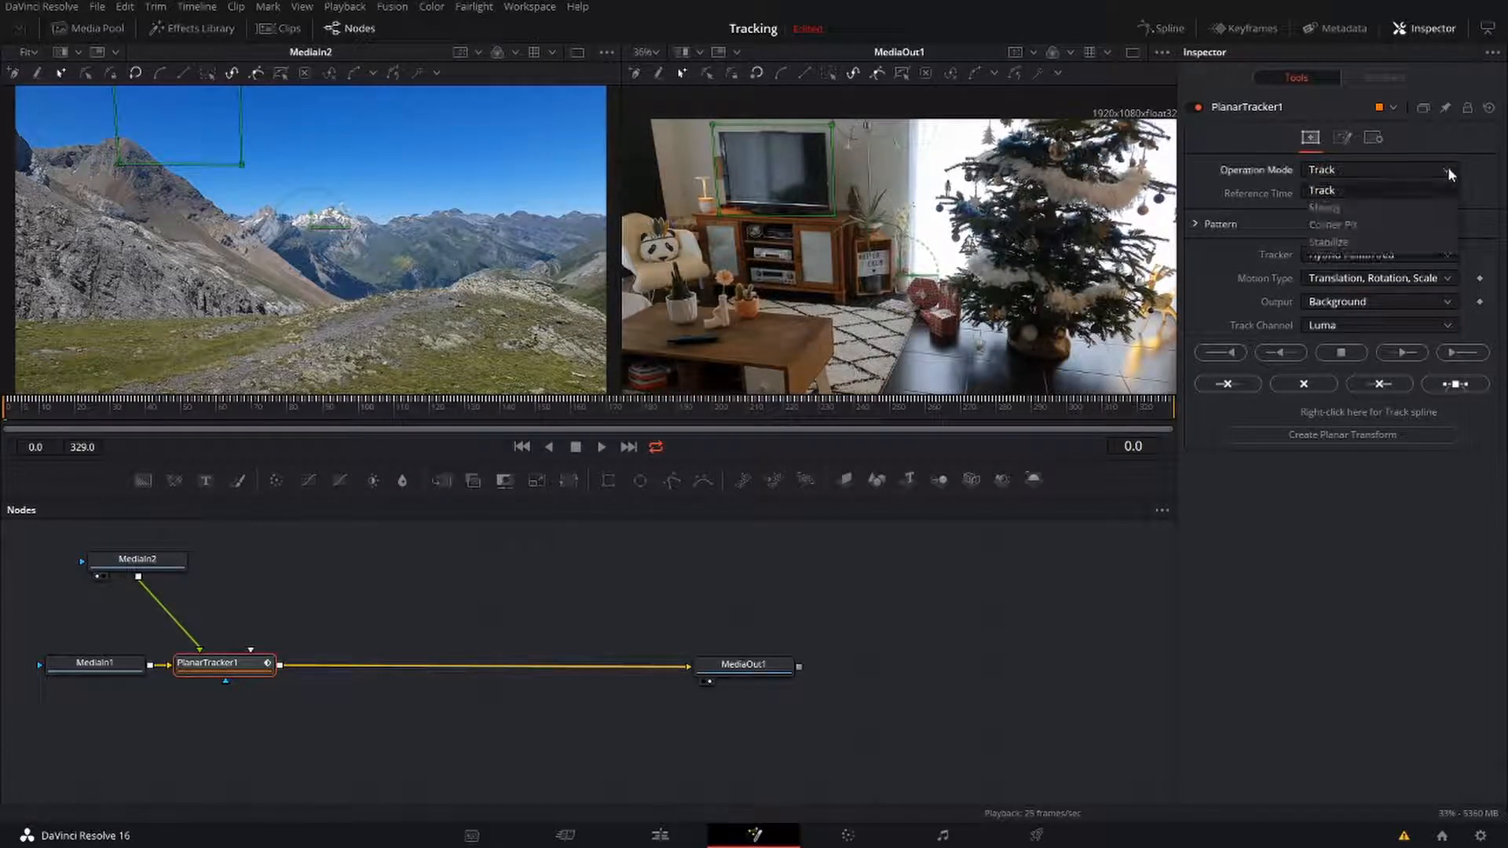
left_click(1392, 223)
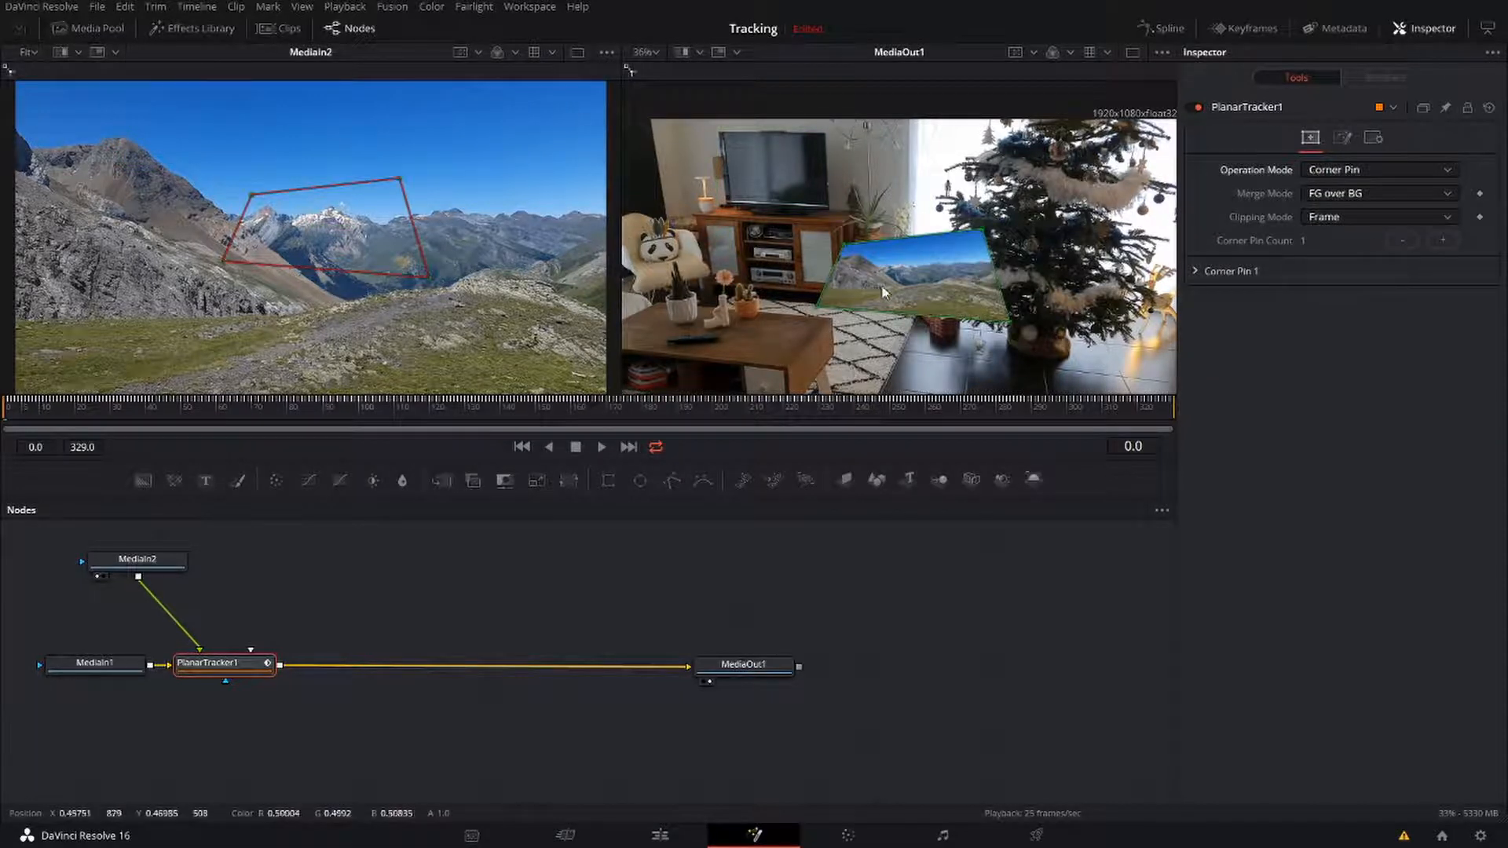
left_click(184, 680)
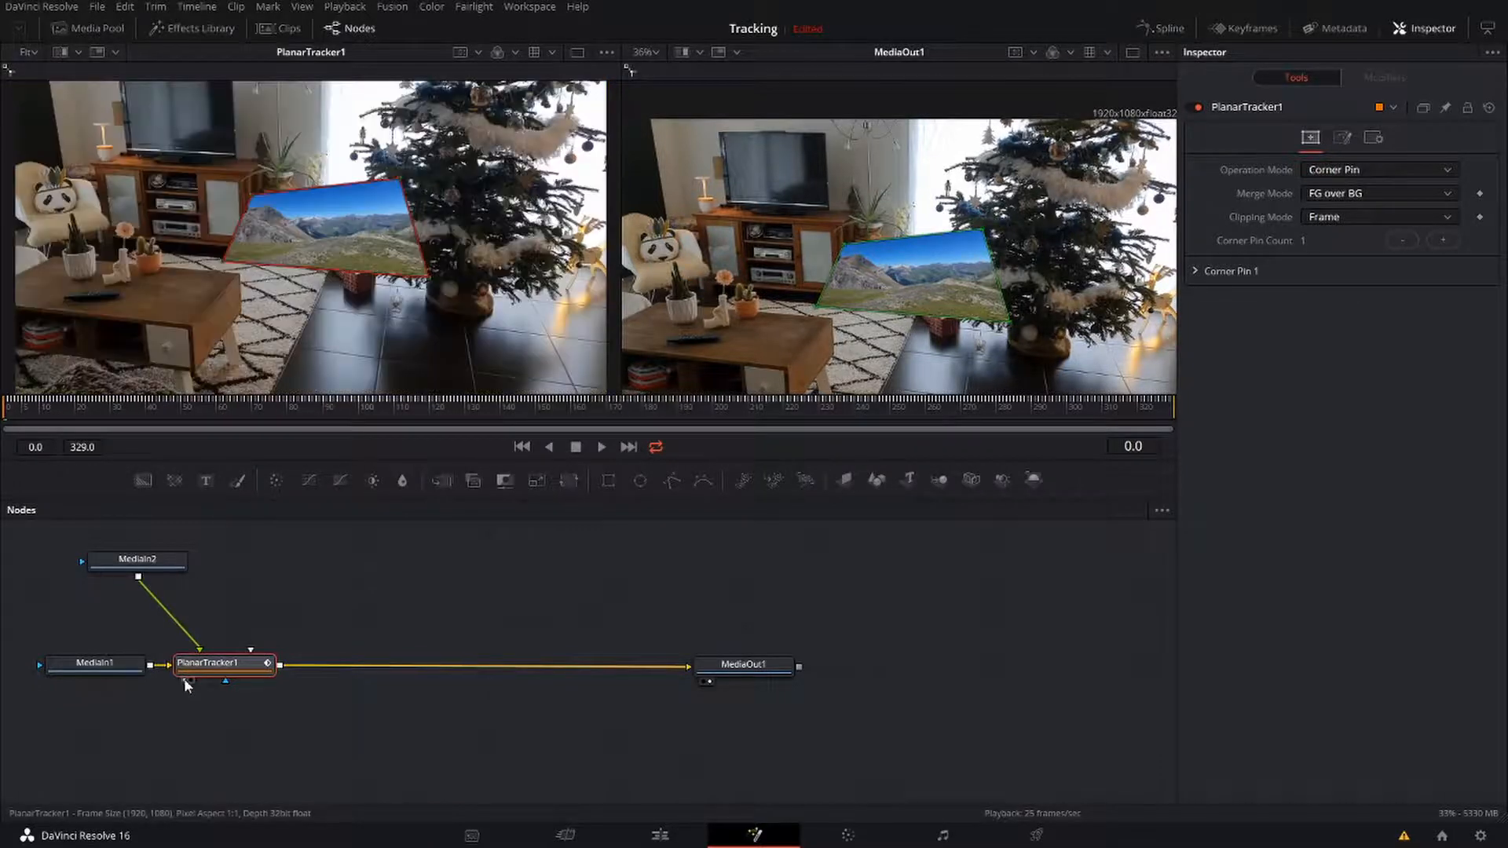
Disconnect MediaIn2 from PlanarTracker1 and move the four corner-pin handles onto the corners of the television screen
left_click(172, 615)
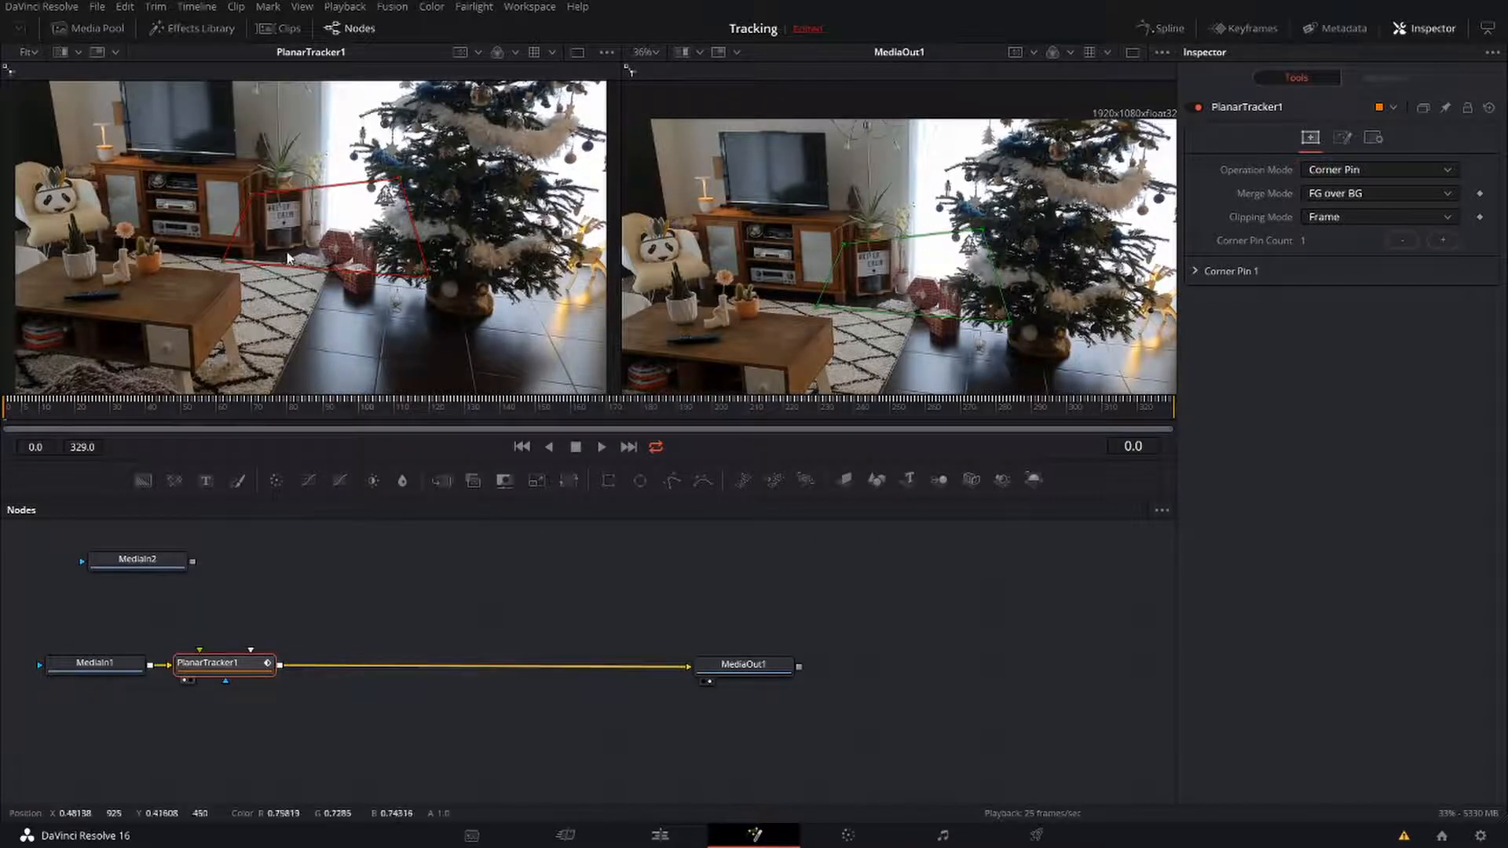
left_click_drag(285, 240, 441, 328)
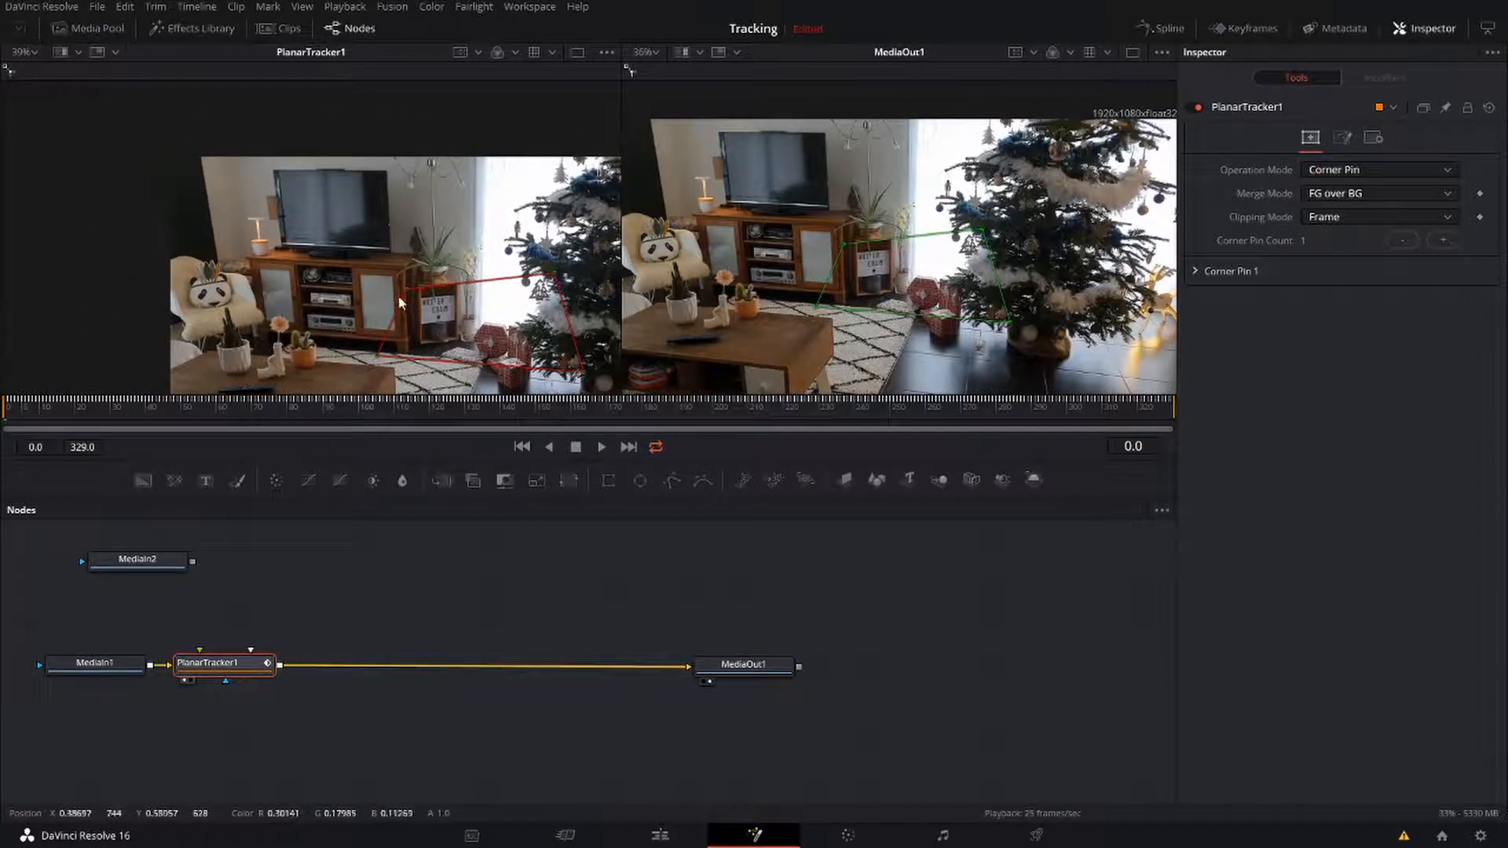
left_click_drag(405, 289, 280, 178)
left_click_drag(553, 276, 374, 176)
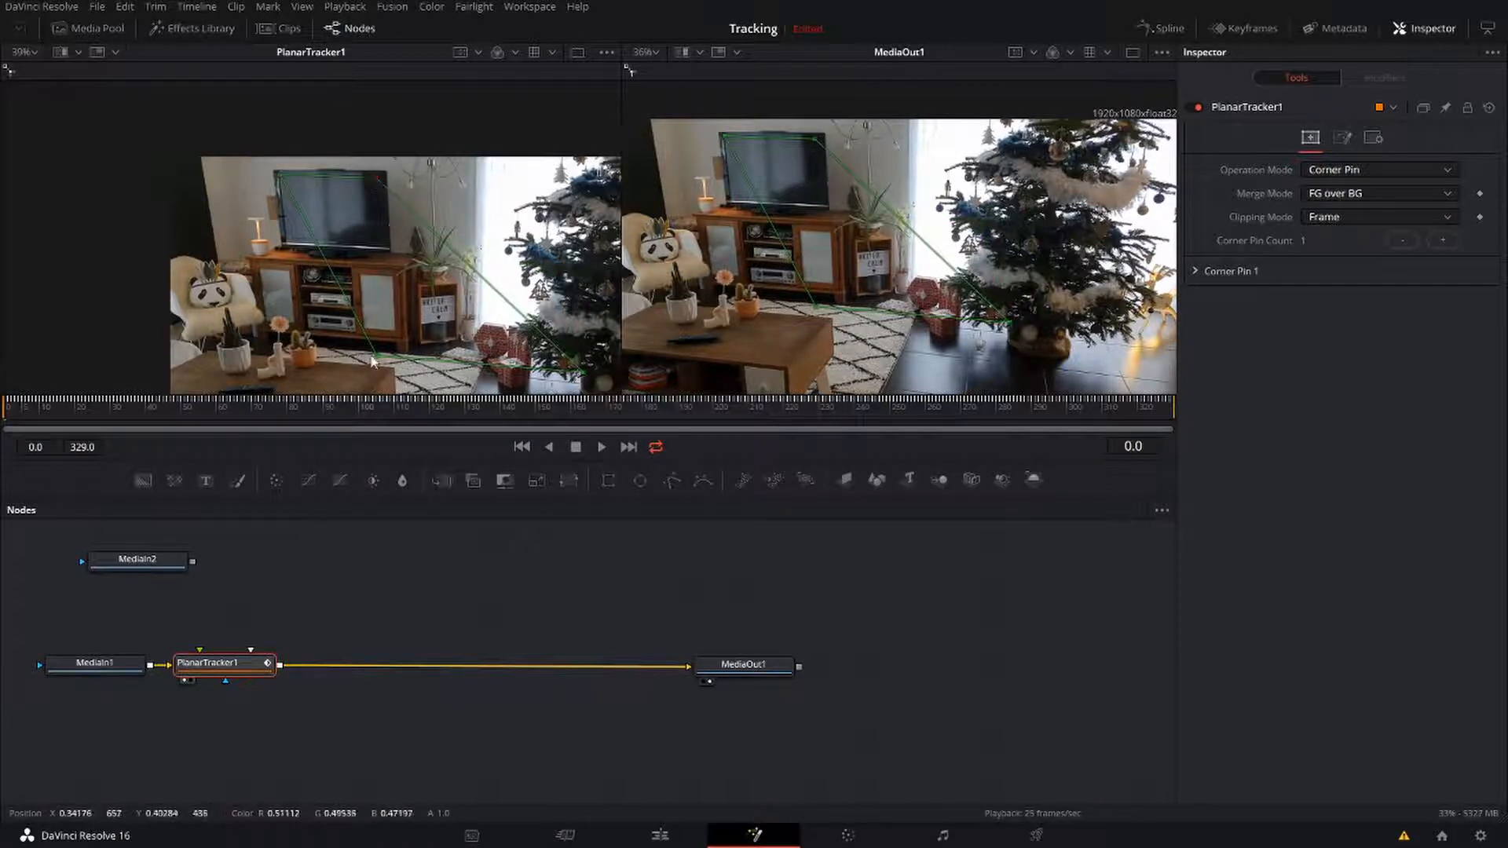
left_click_drag(377, 361, 291, 246)
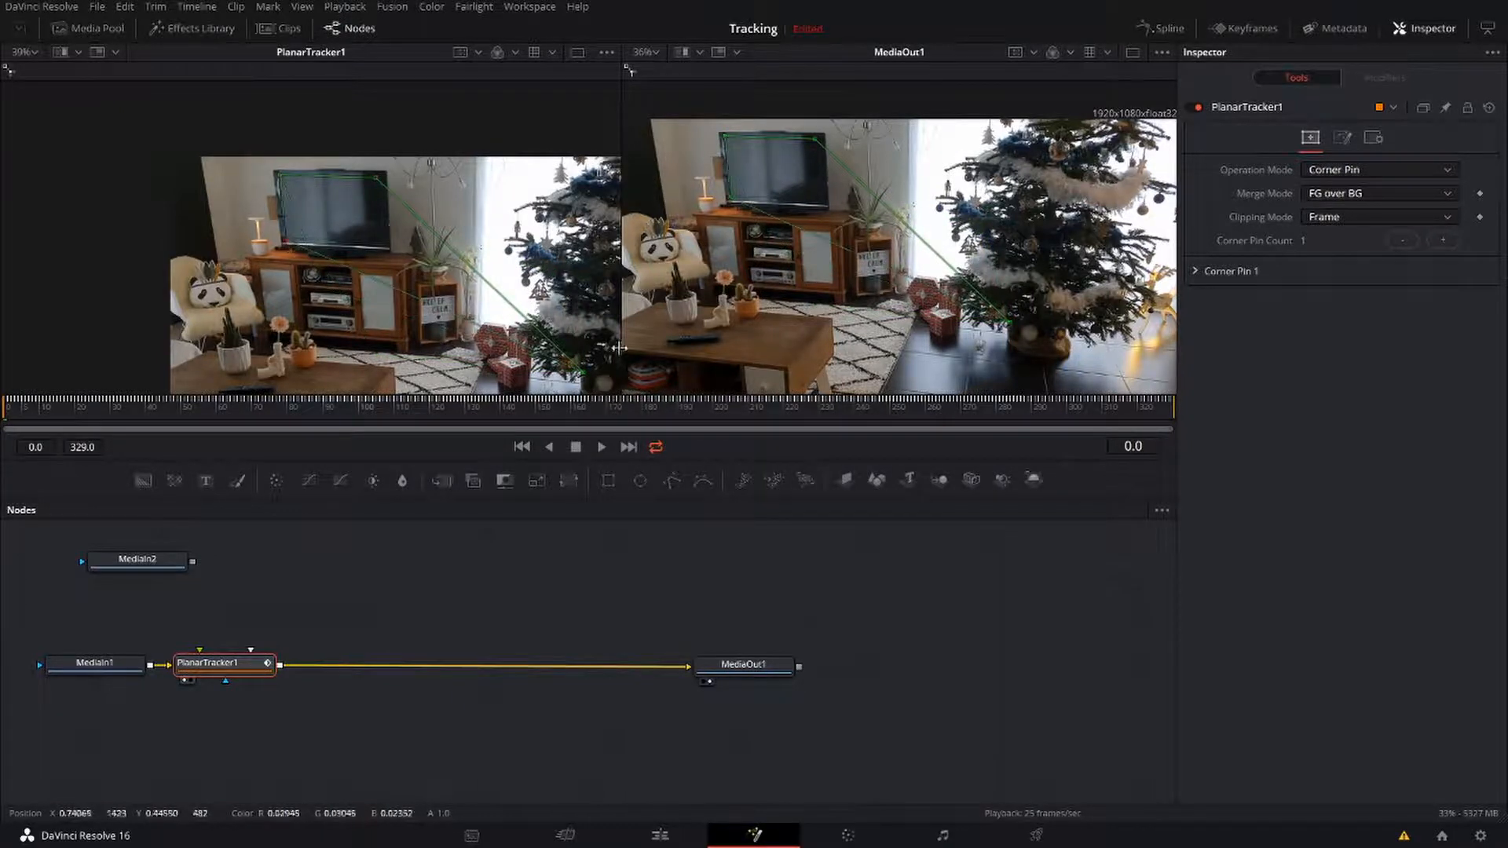
left_click_drag(584, 380, 389, 229)
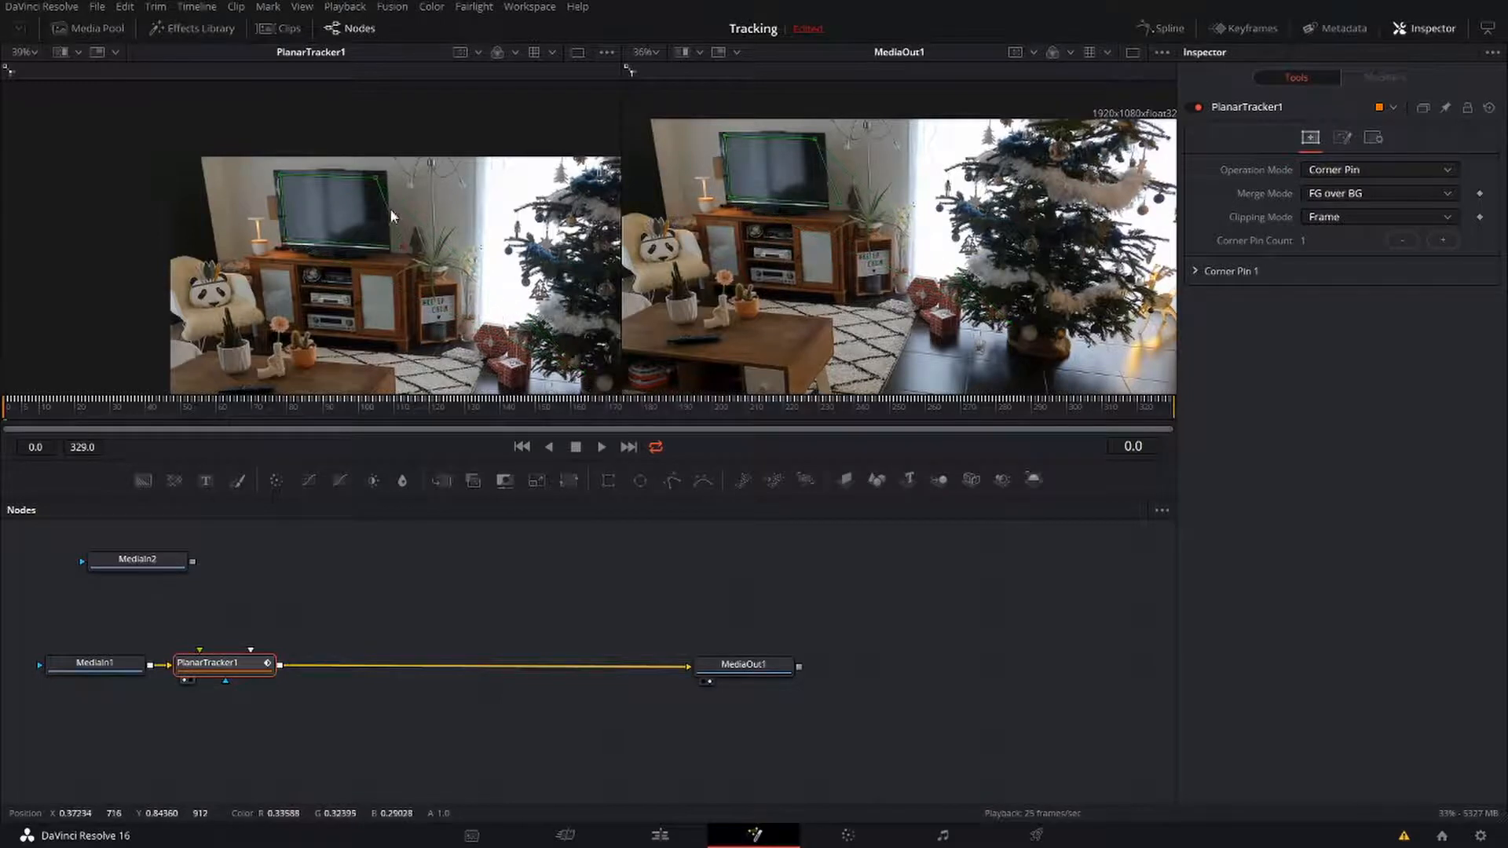
left_click_drag(402, 246, 383, 245)
Fine-tune the four corner-pin handles so the outline closely follows the inner edge of the television's frame
scroll(337, 188, "up", 6)
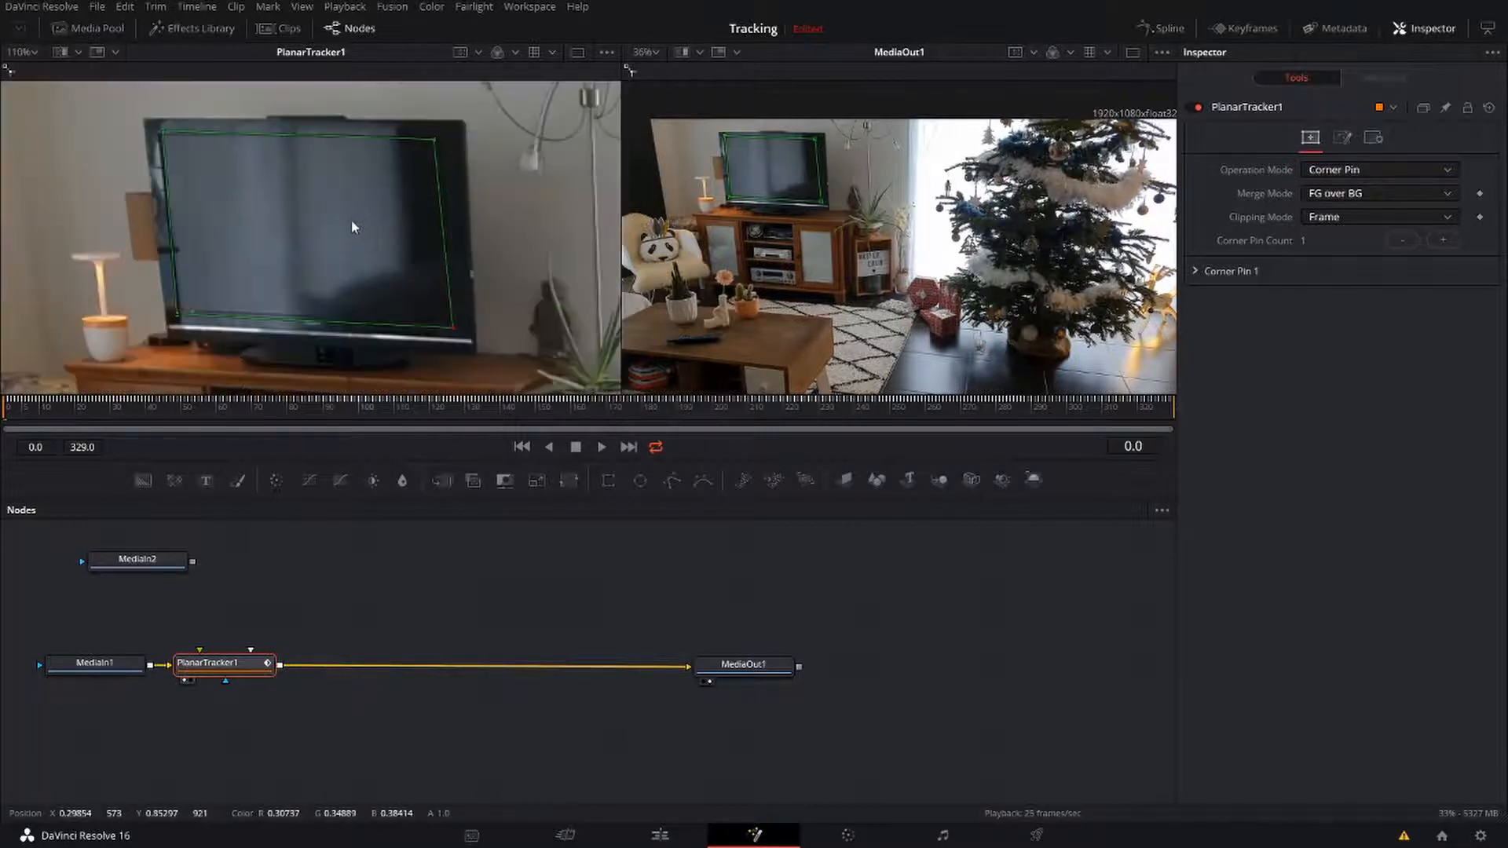
scroll(365, 232, "up", 2)
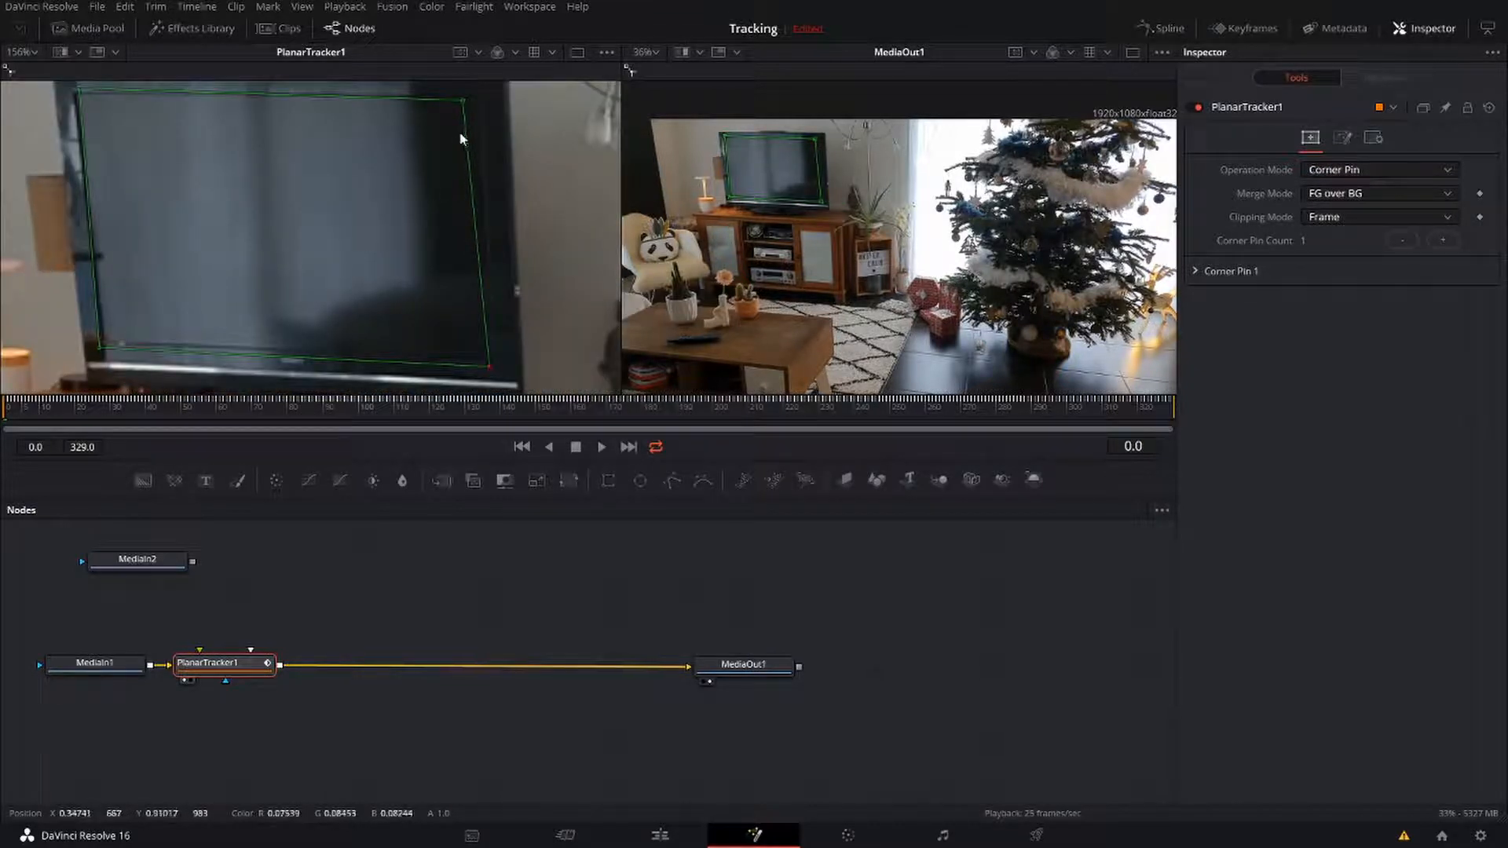
left_click_drag(462, 101, 477, 99)
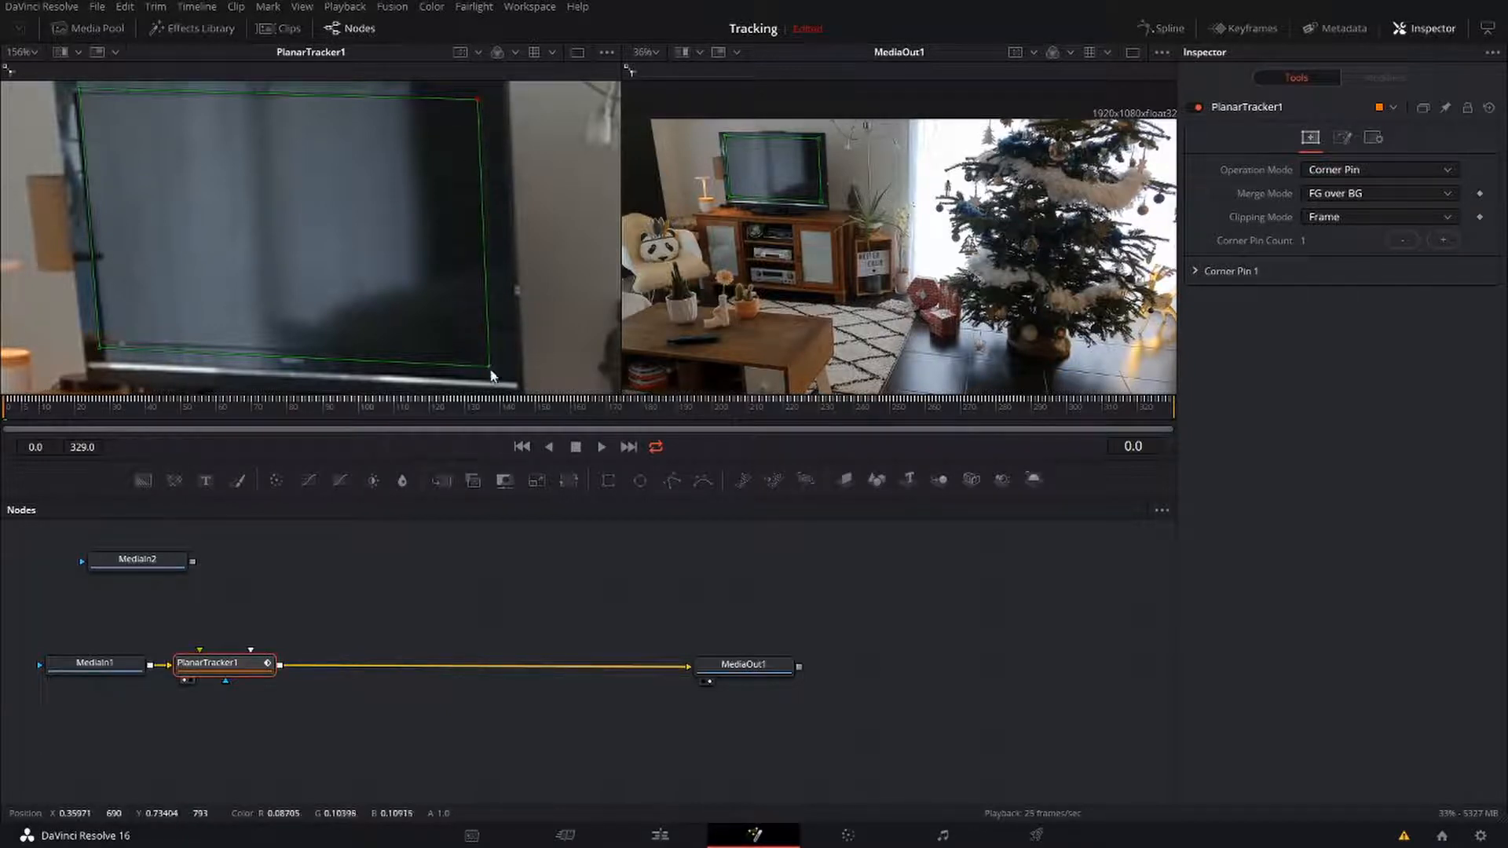
left_click_drag(489, 364, 491, 360)
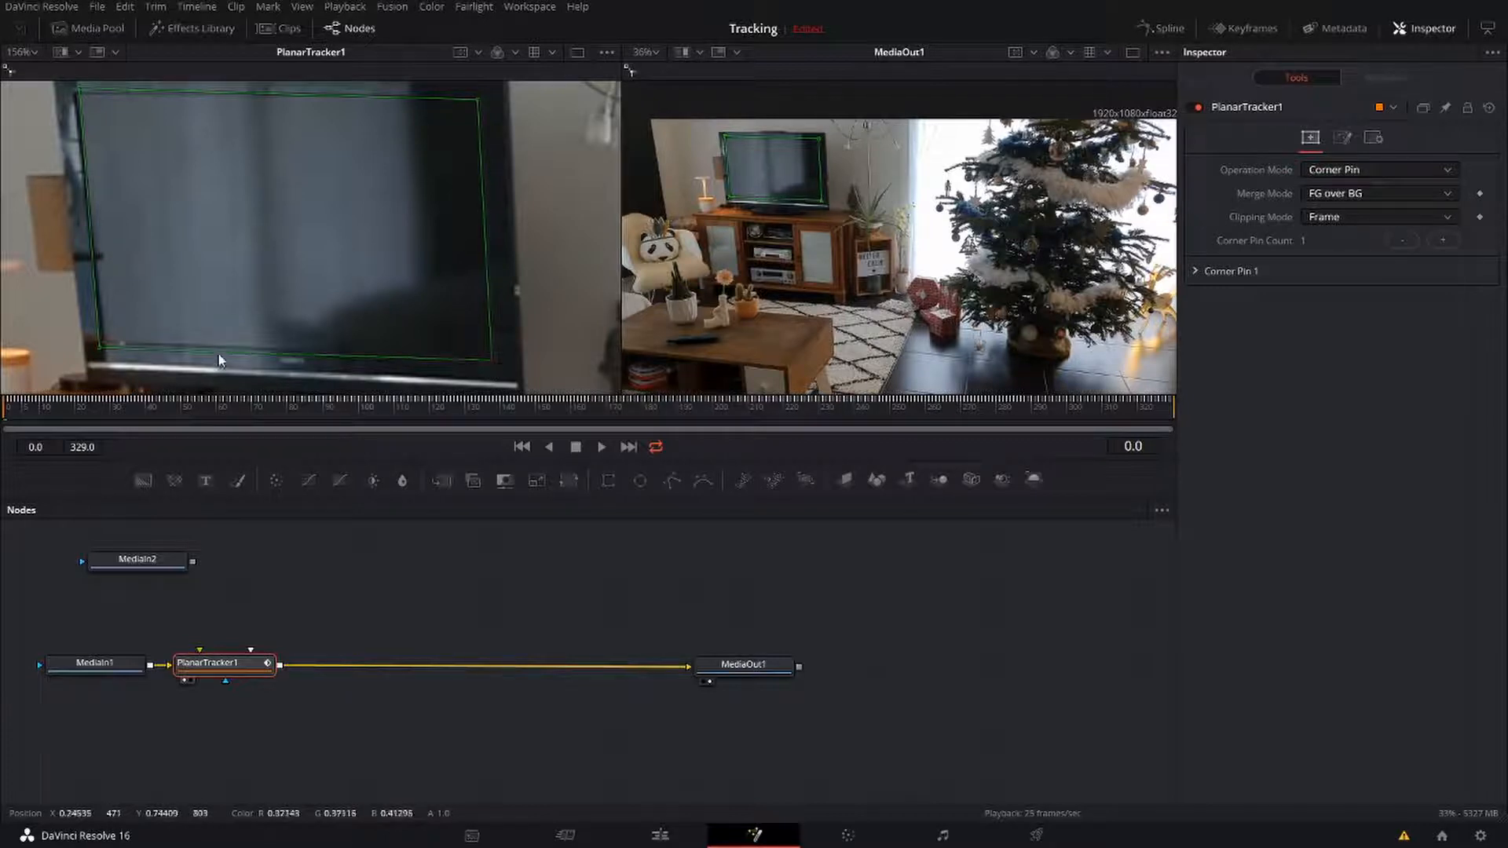
left_click_drag(100, 349, 104, 343)
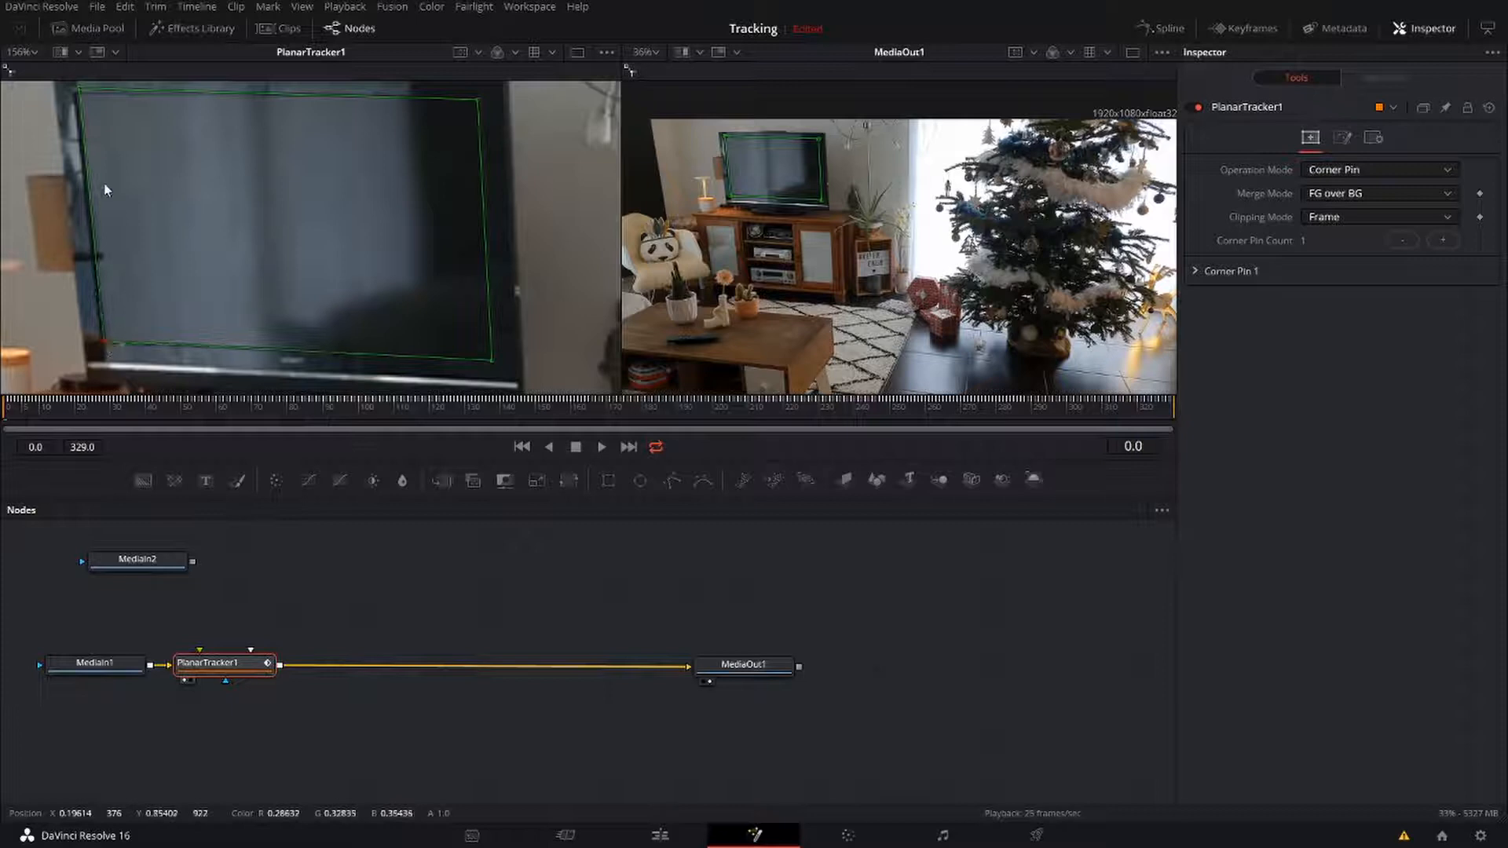
scroll(104, 190, "up", 2)
left_click_drag(82, 136, 81, 145)
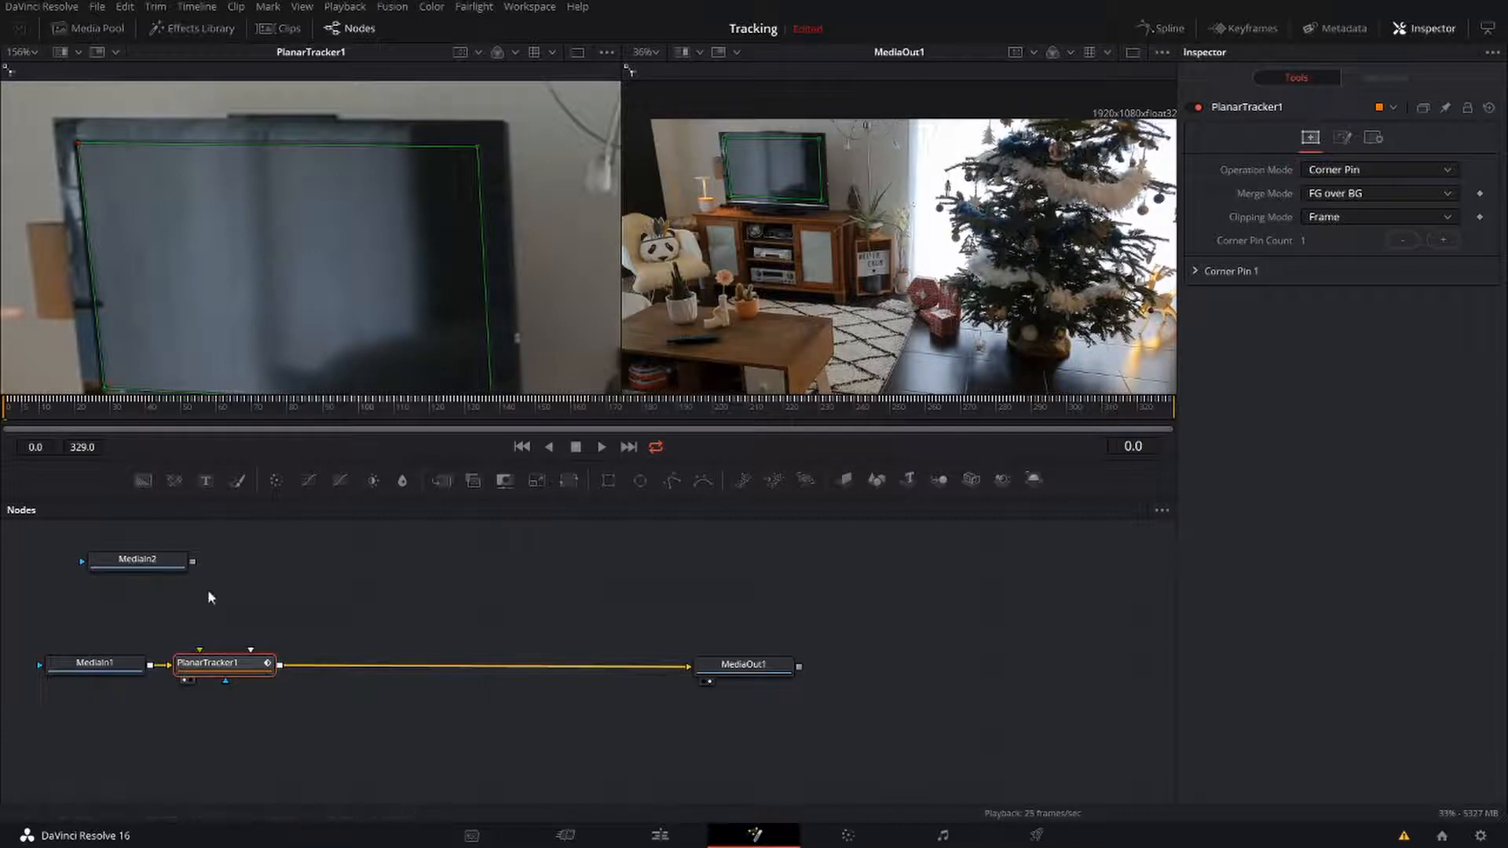
Reconnect MediaIn2's output to PlanarTracker1's yellow-green input, save the project and deselect the node
left_click_drag(192, 562, 201, 649)
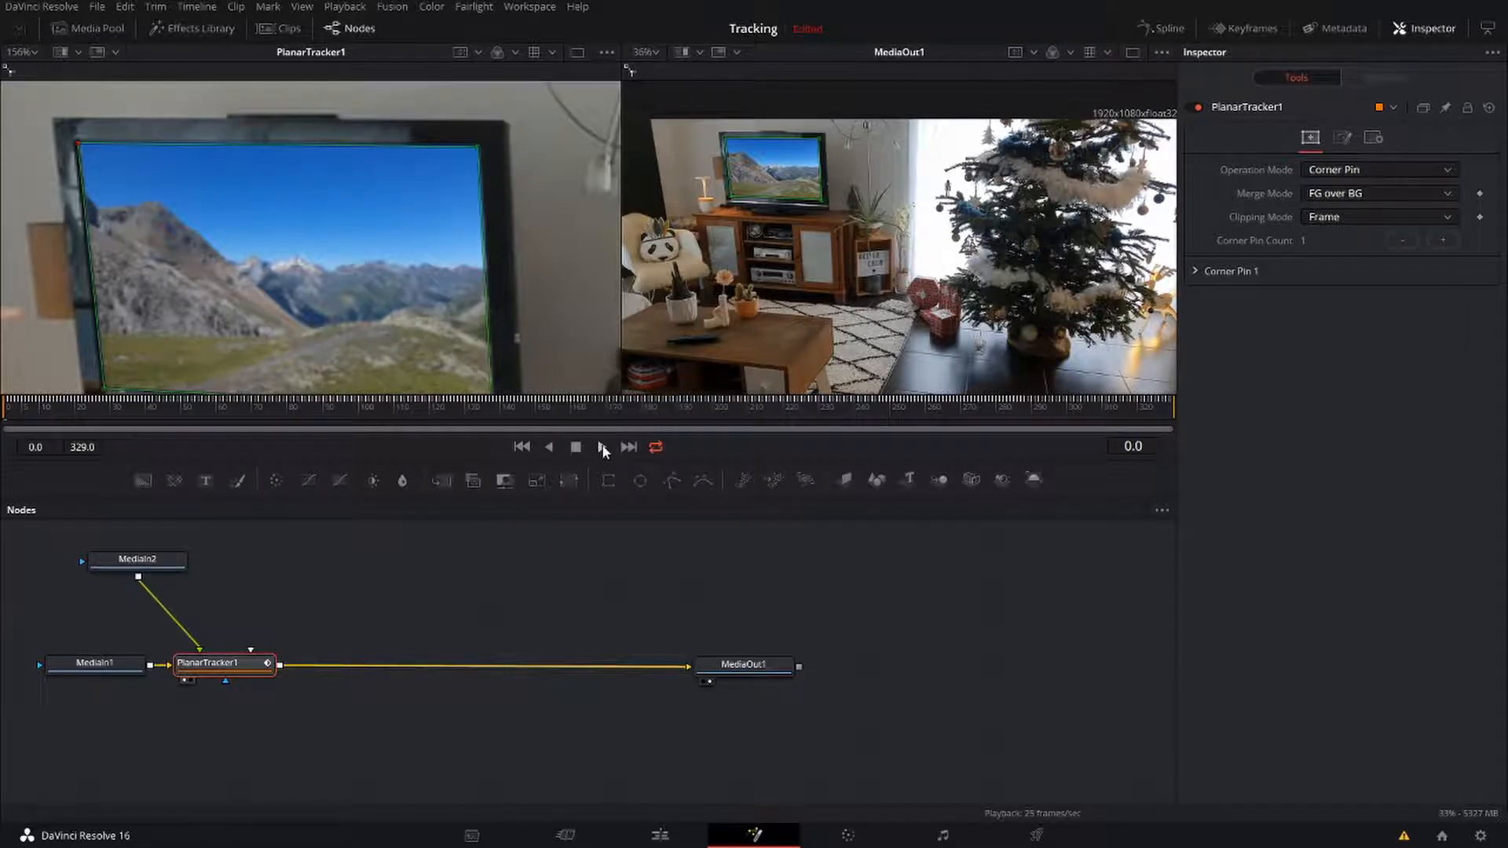
key("ctrl+s")
left_click(614, 601)
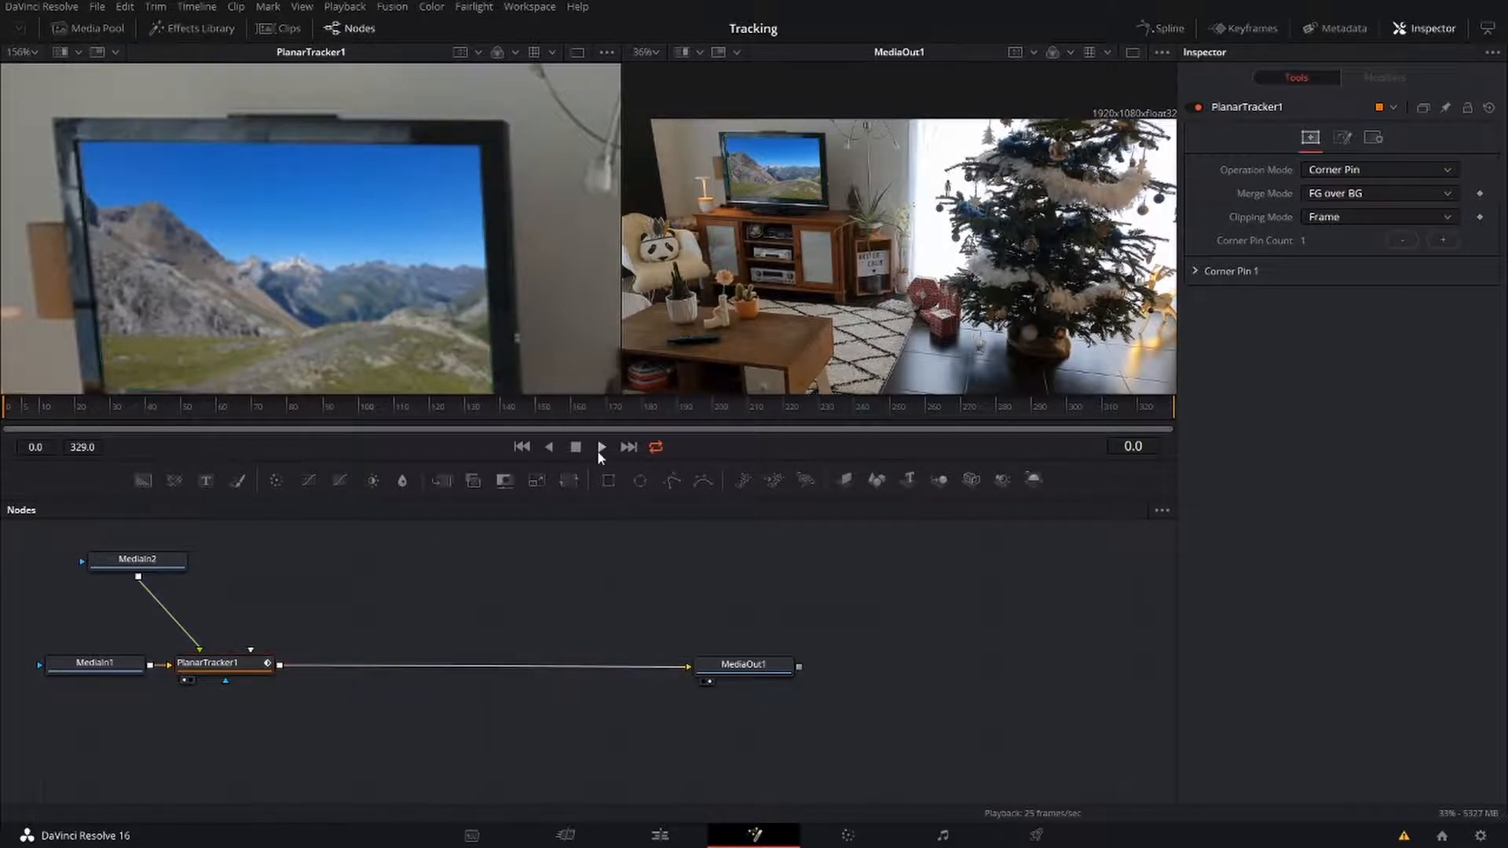
Play back the composite from several points of the clip and examine how well the mountain footage stays on the television
left_click(601, 451)
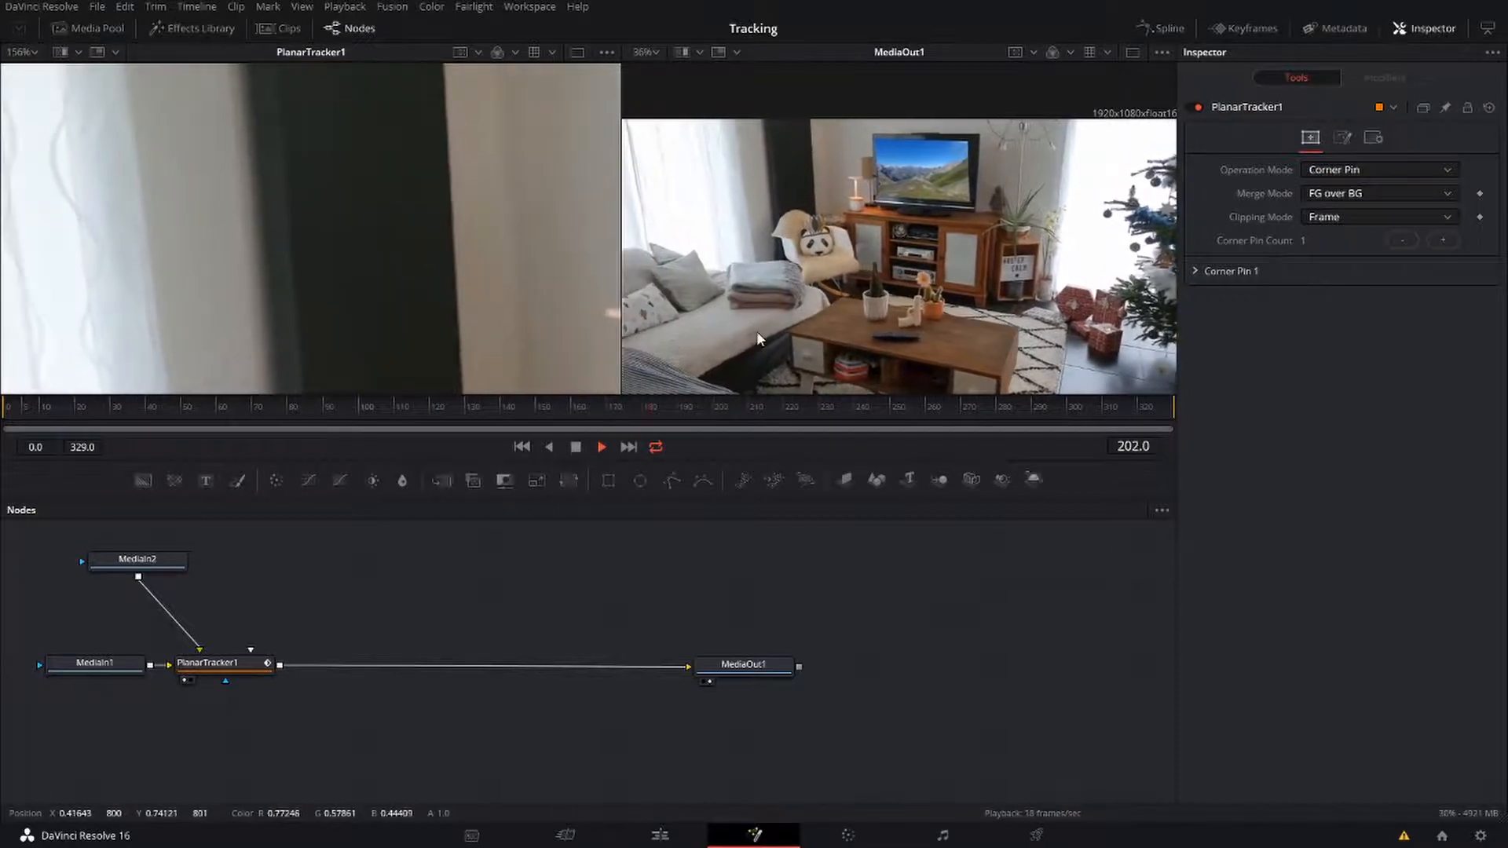
left_click(579, 406)
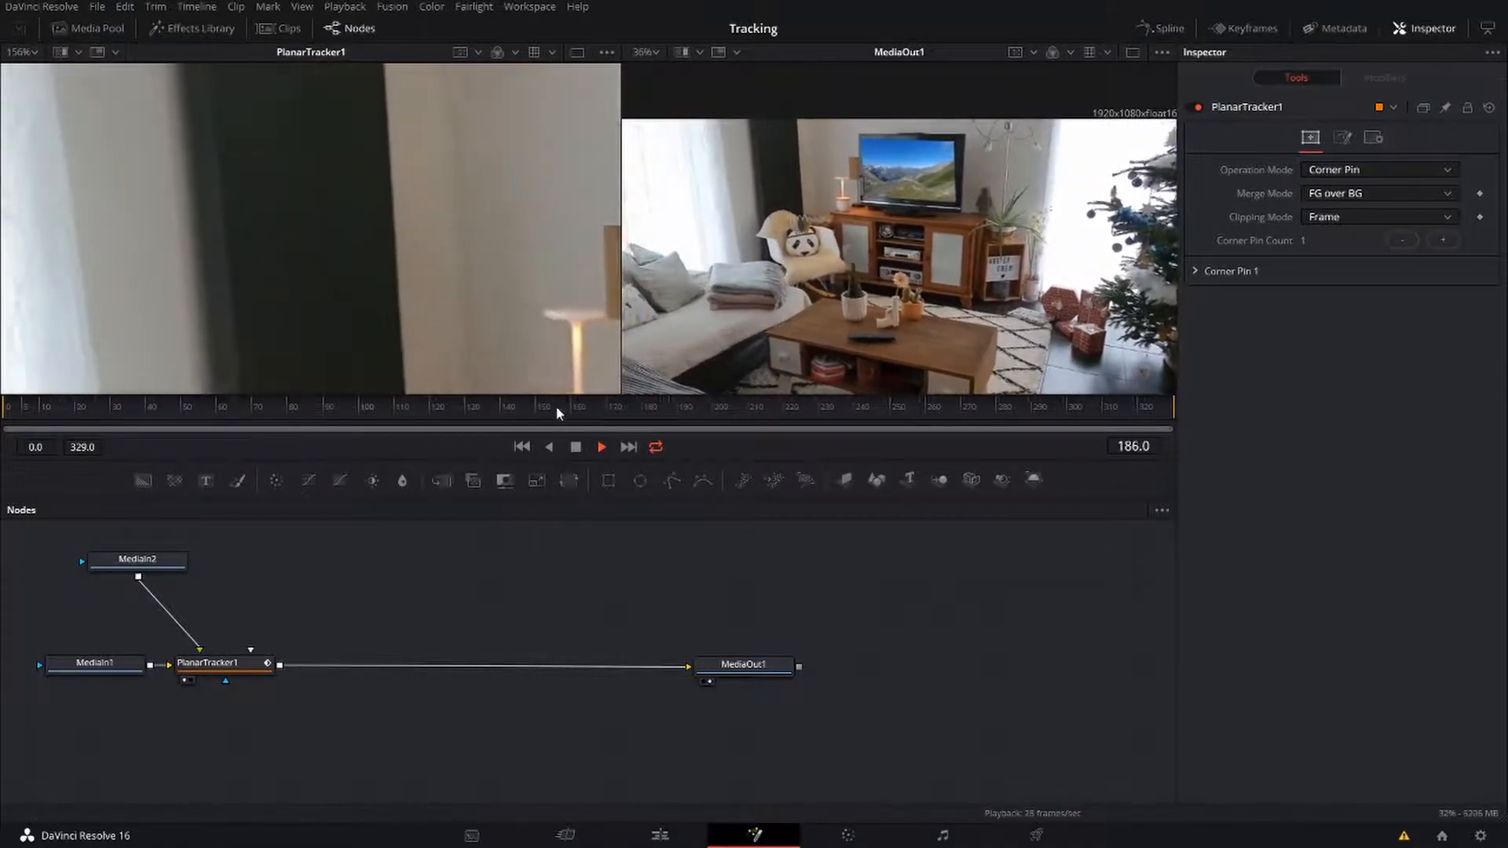
left_click(543, 407)
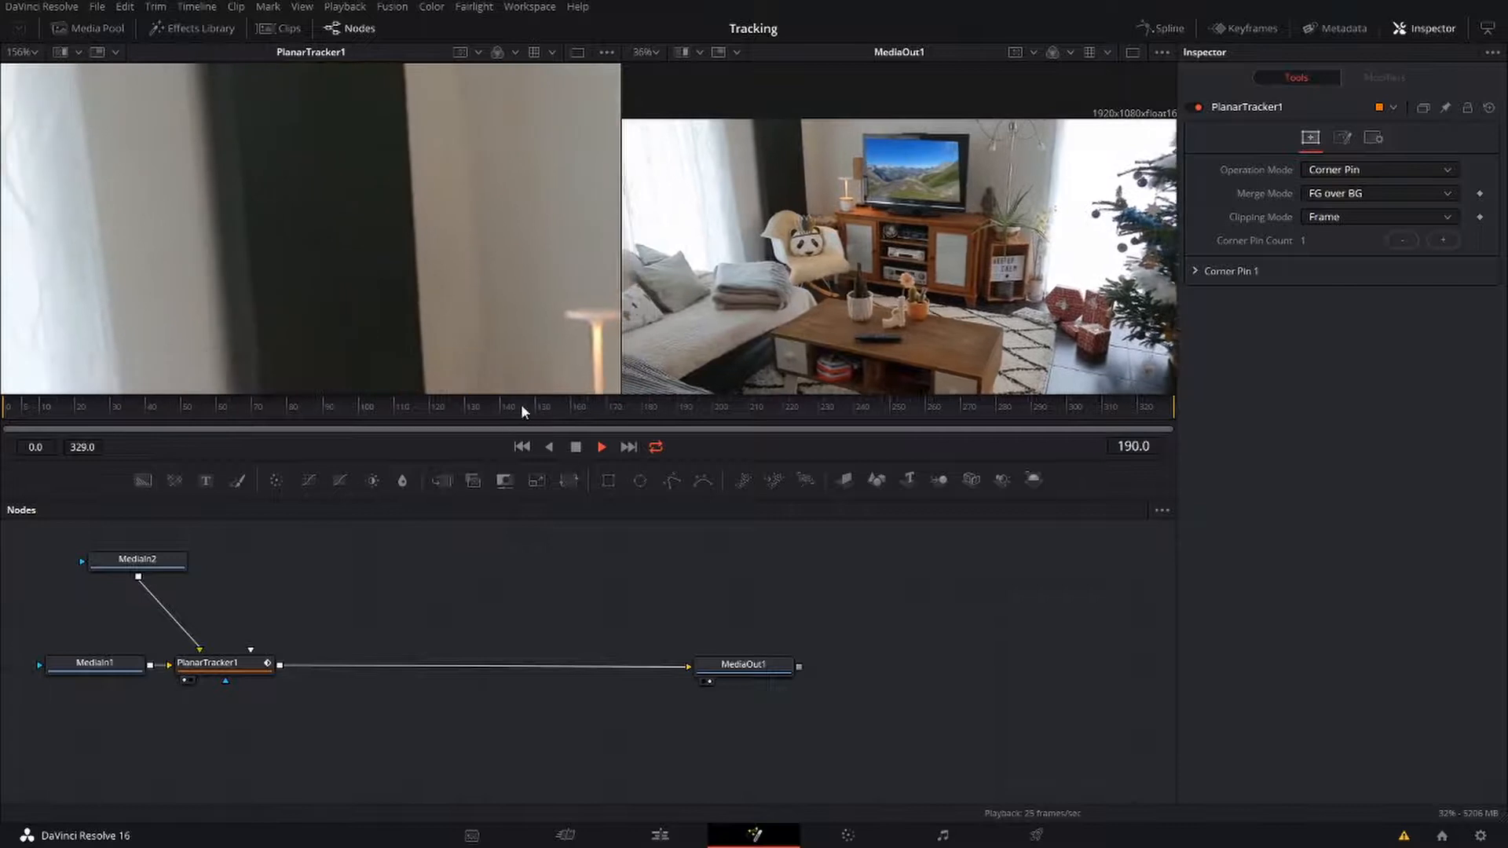
left_click(522, 405)
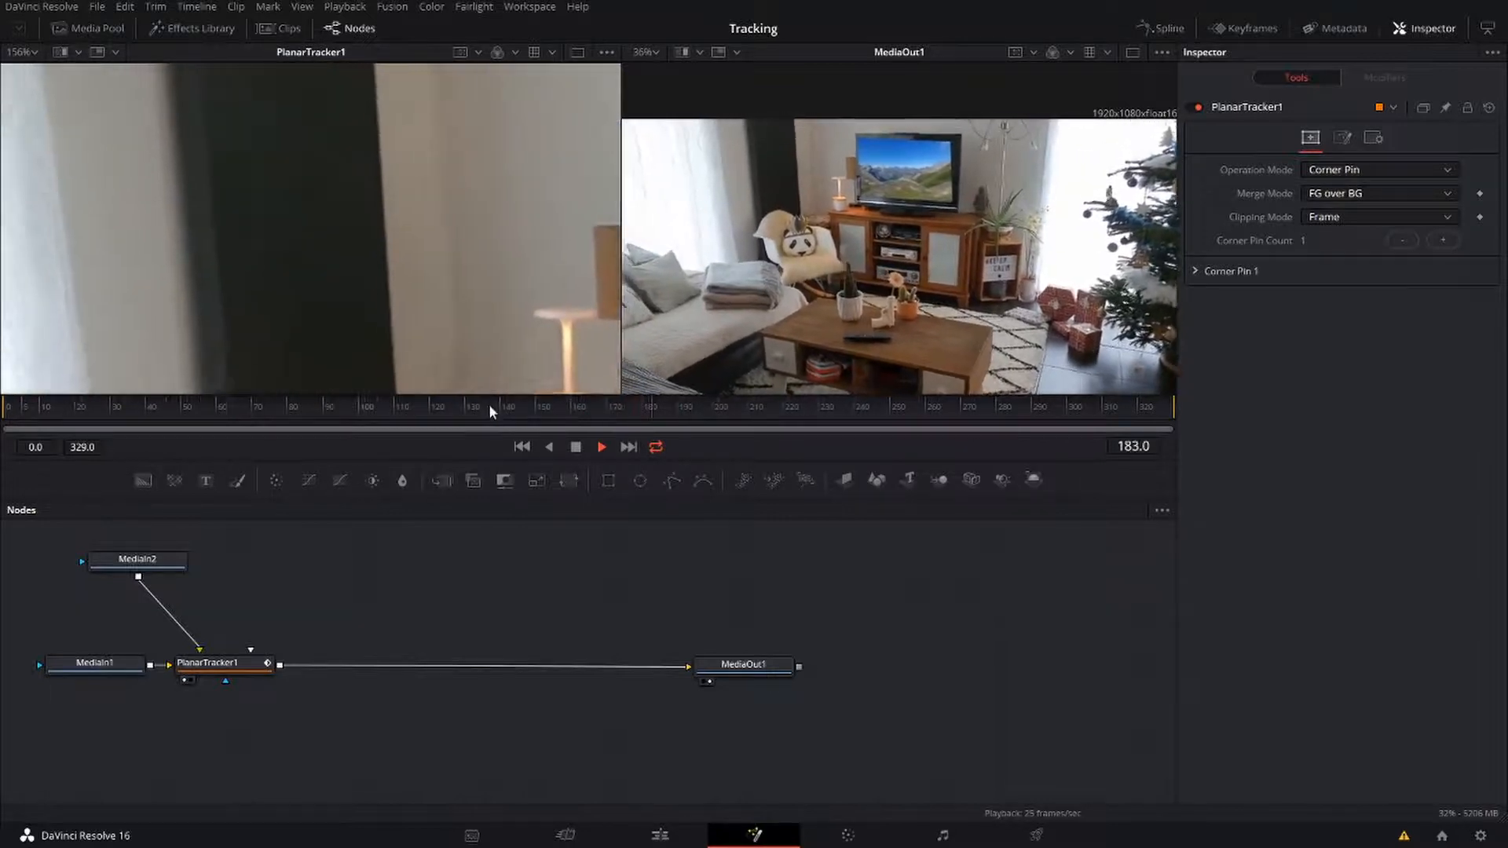
left_click(464, 405)
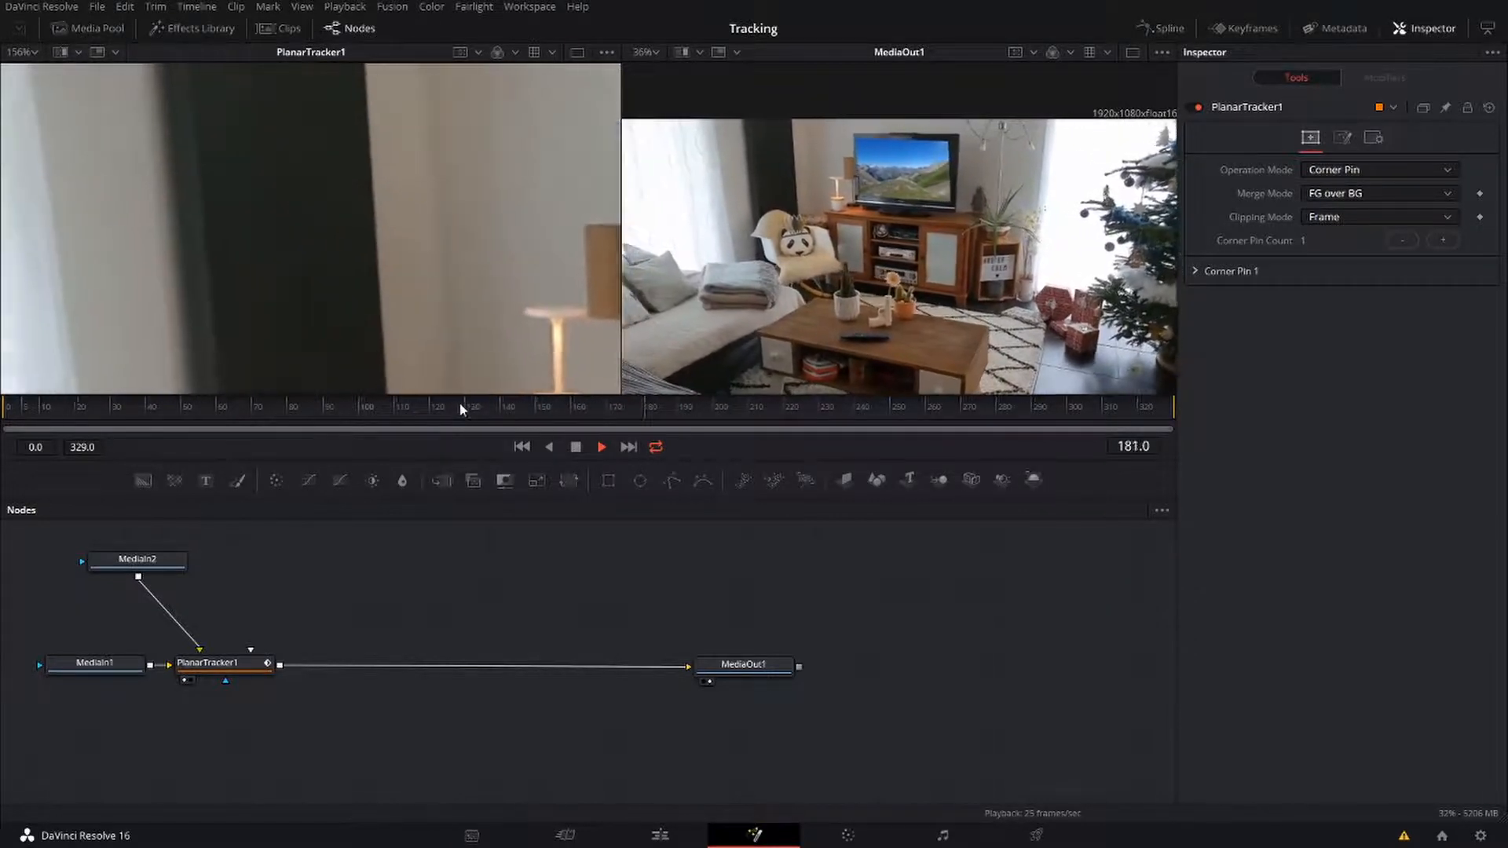
left_click(457, 404)
left_click(427, 404)
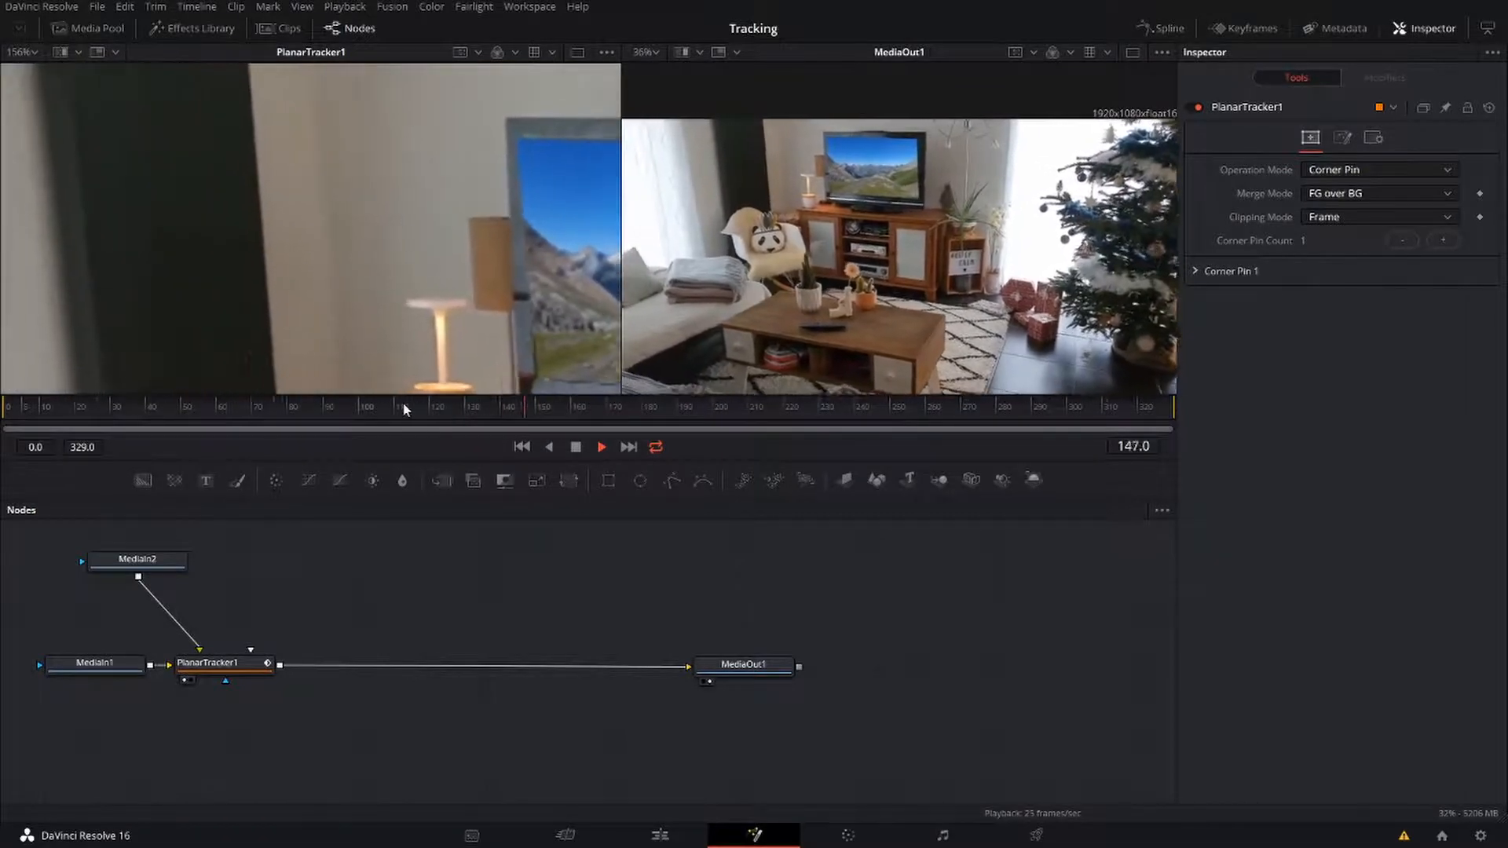
left_click(402, 408)
left_click(399, 409)
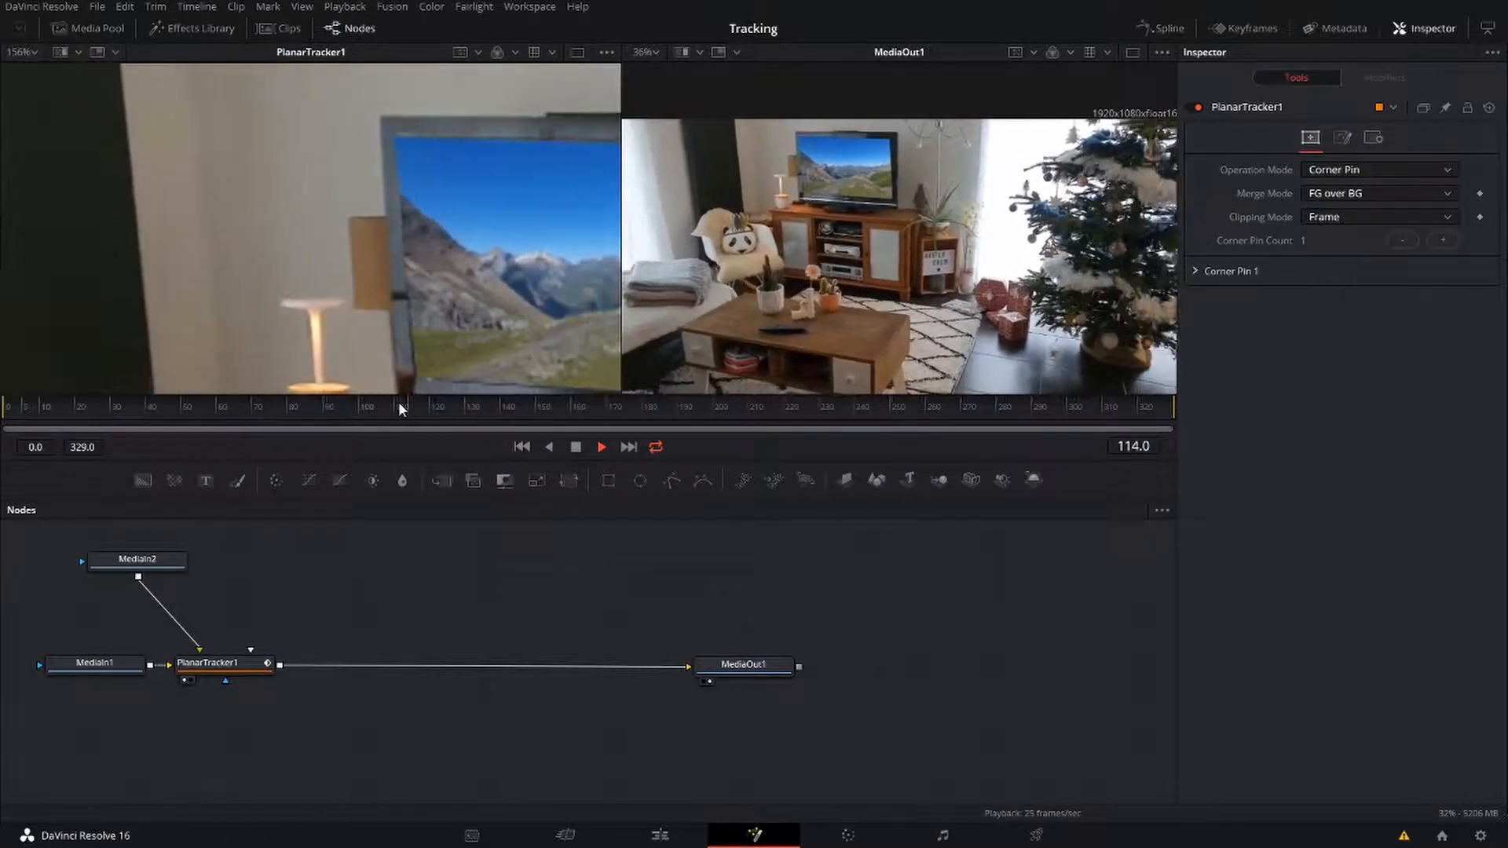
left_click(576, 447)
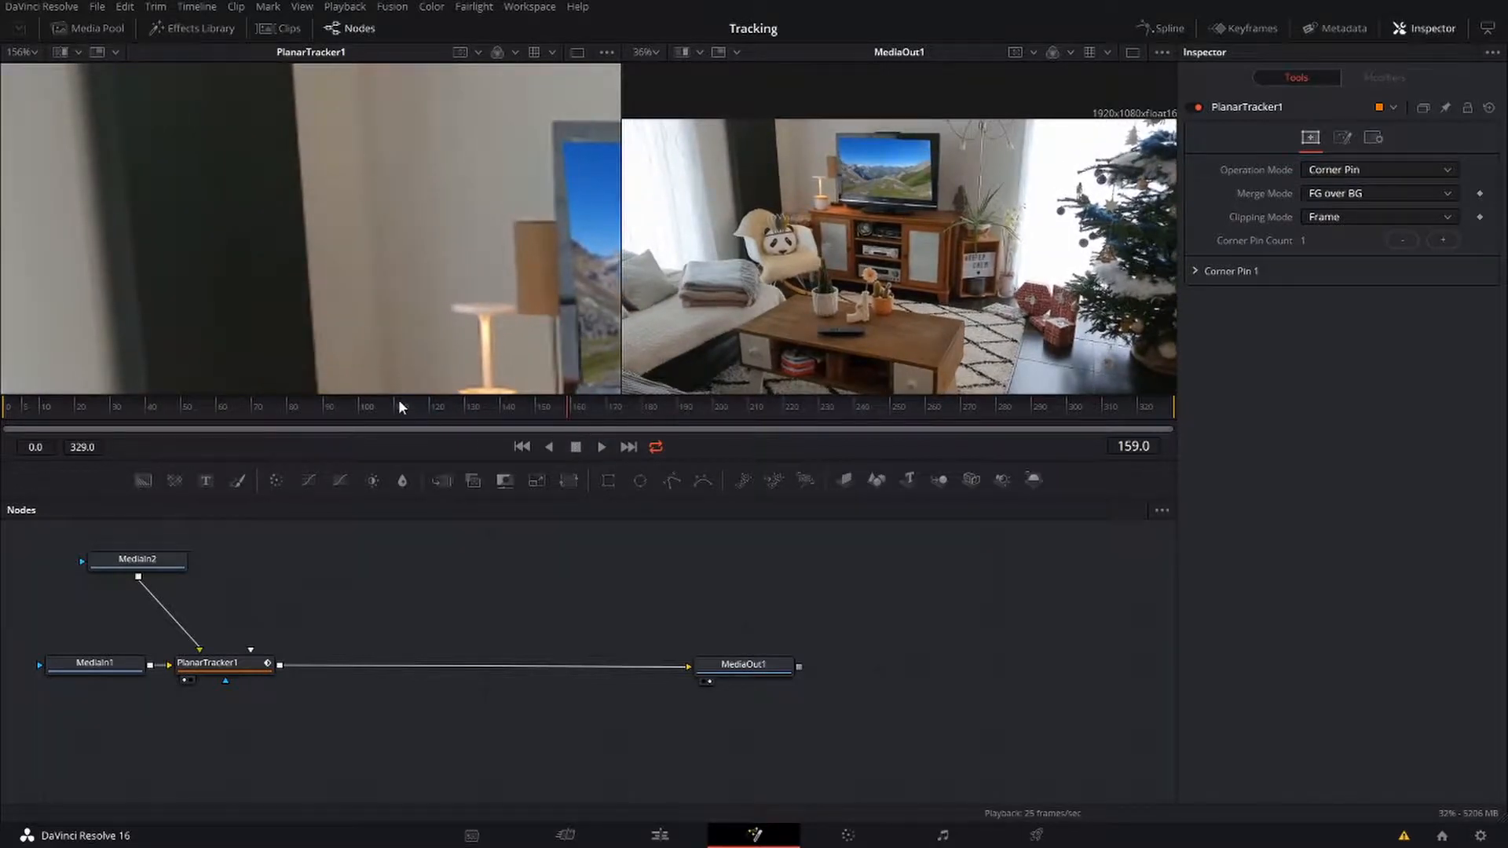
At frame 111, add keyframes to all four Reference Time Positions of PlanarTracker1's Corner Pin 1
left_click(405, 405)
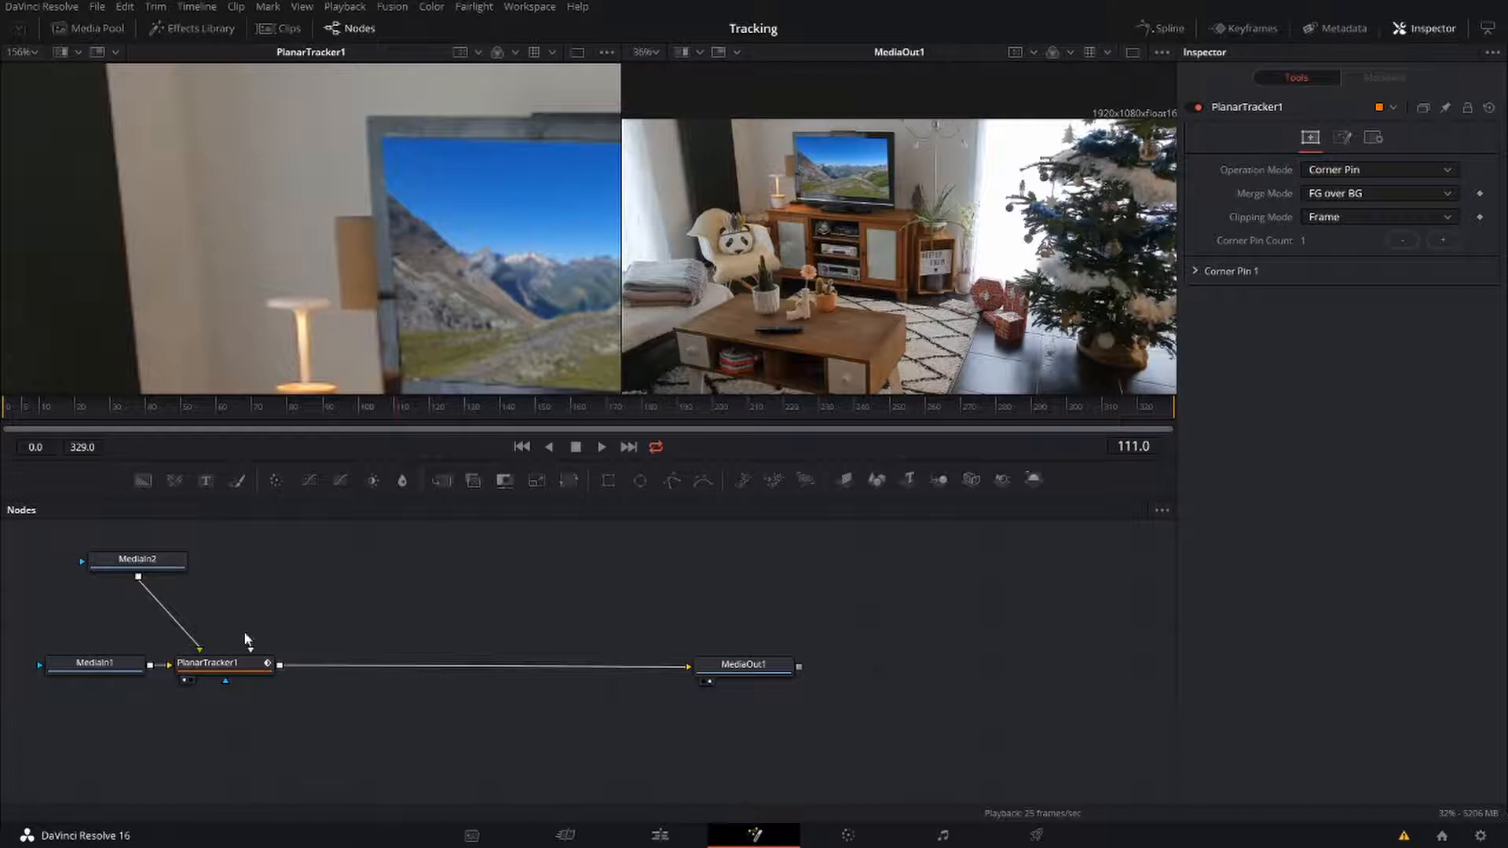
left_click(230, 670)
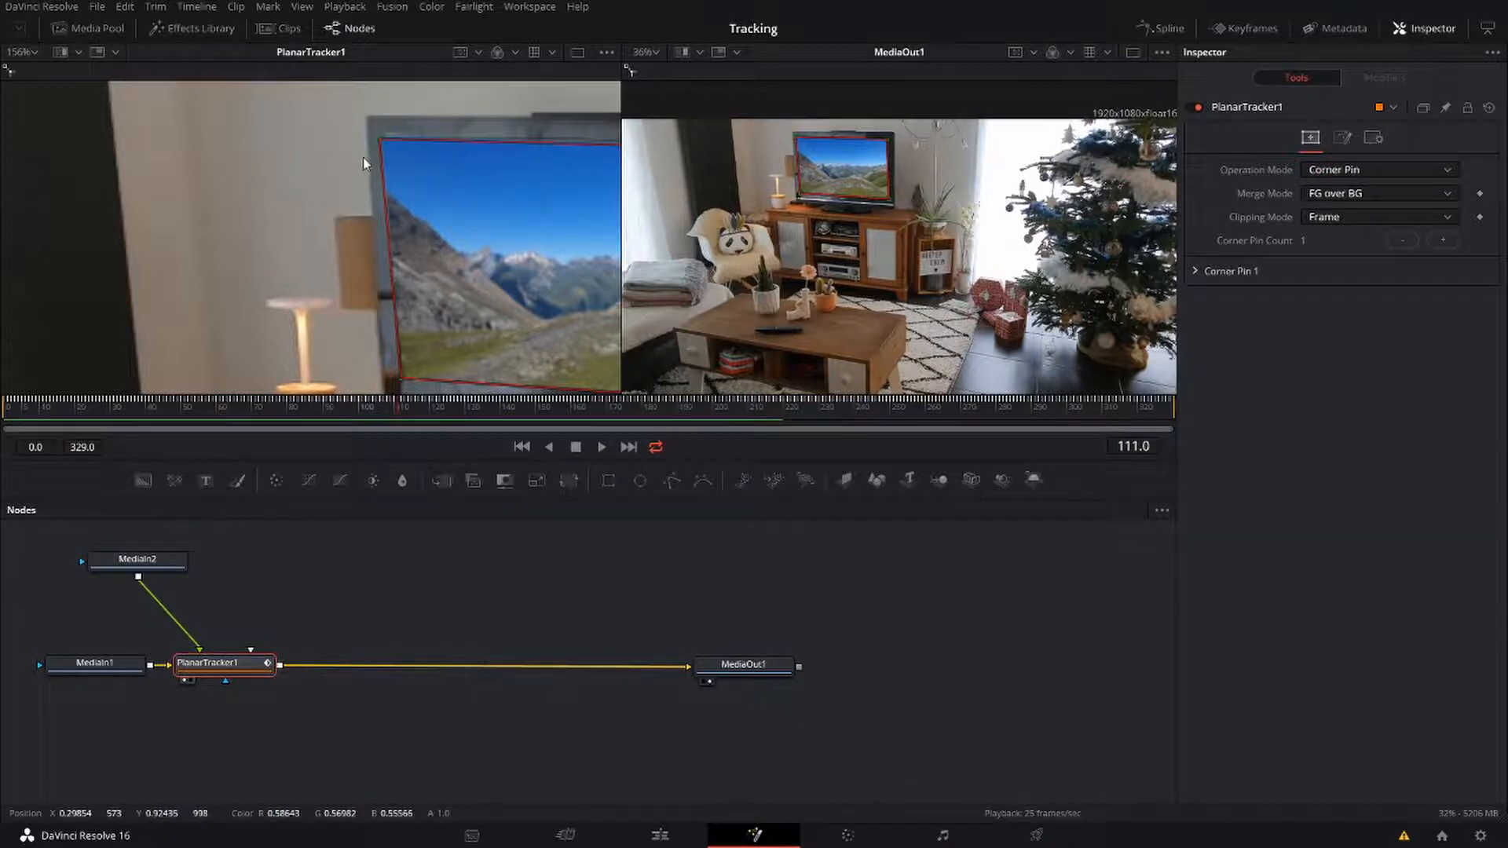
left_click(380, 138)
left_click(1193, 271)
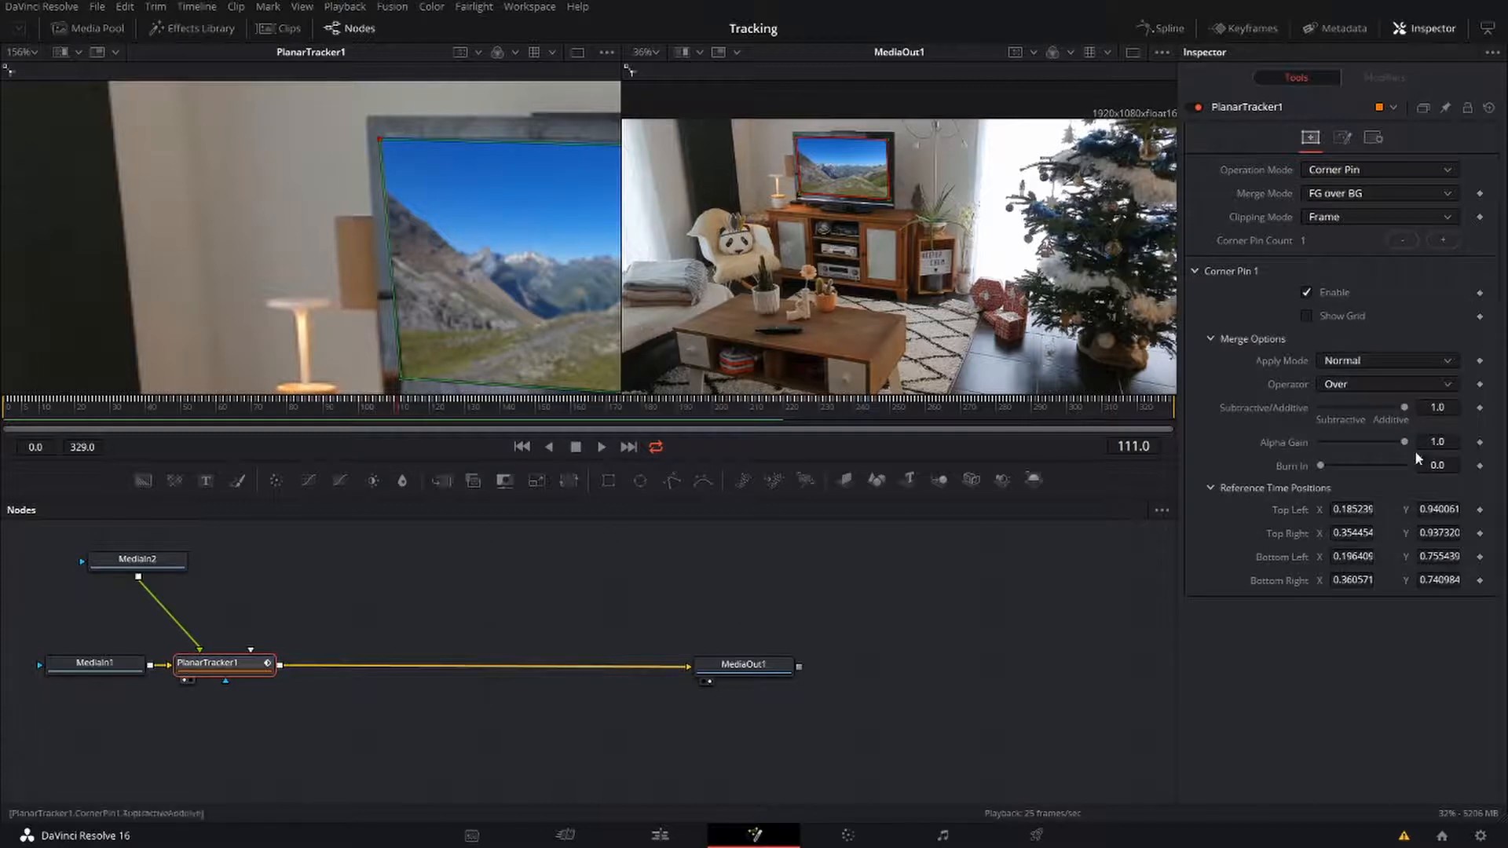
left_click(1480, 510)
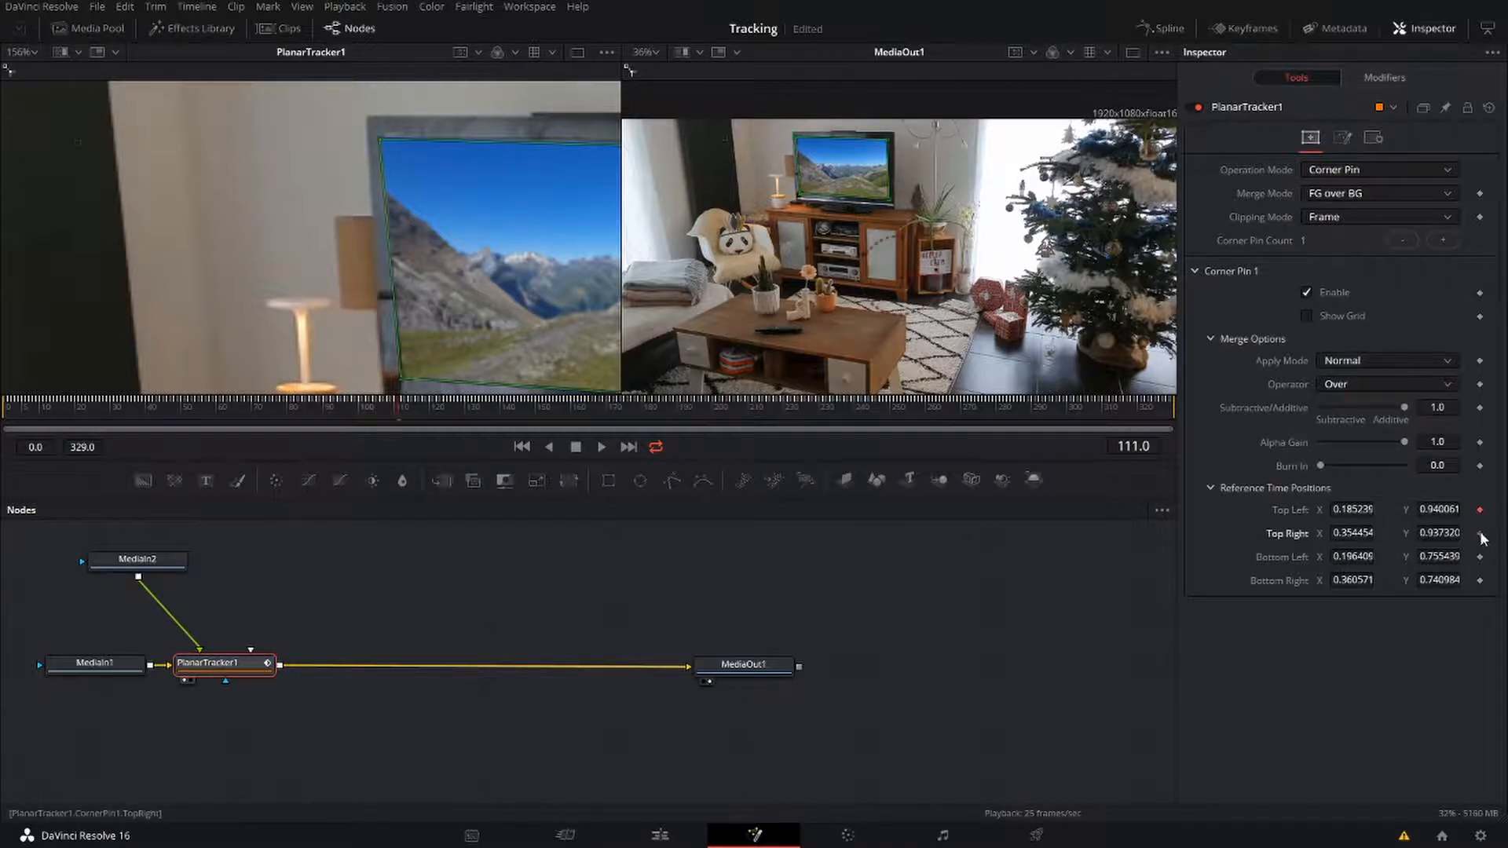
left_click(1479, 557)
left_click(1479, 581)
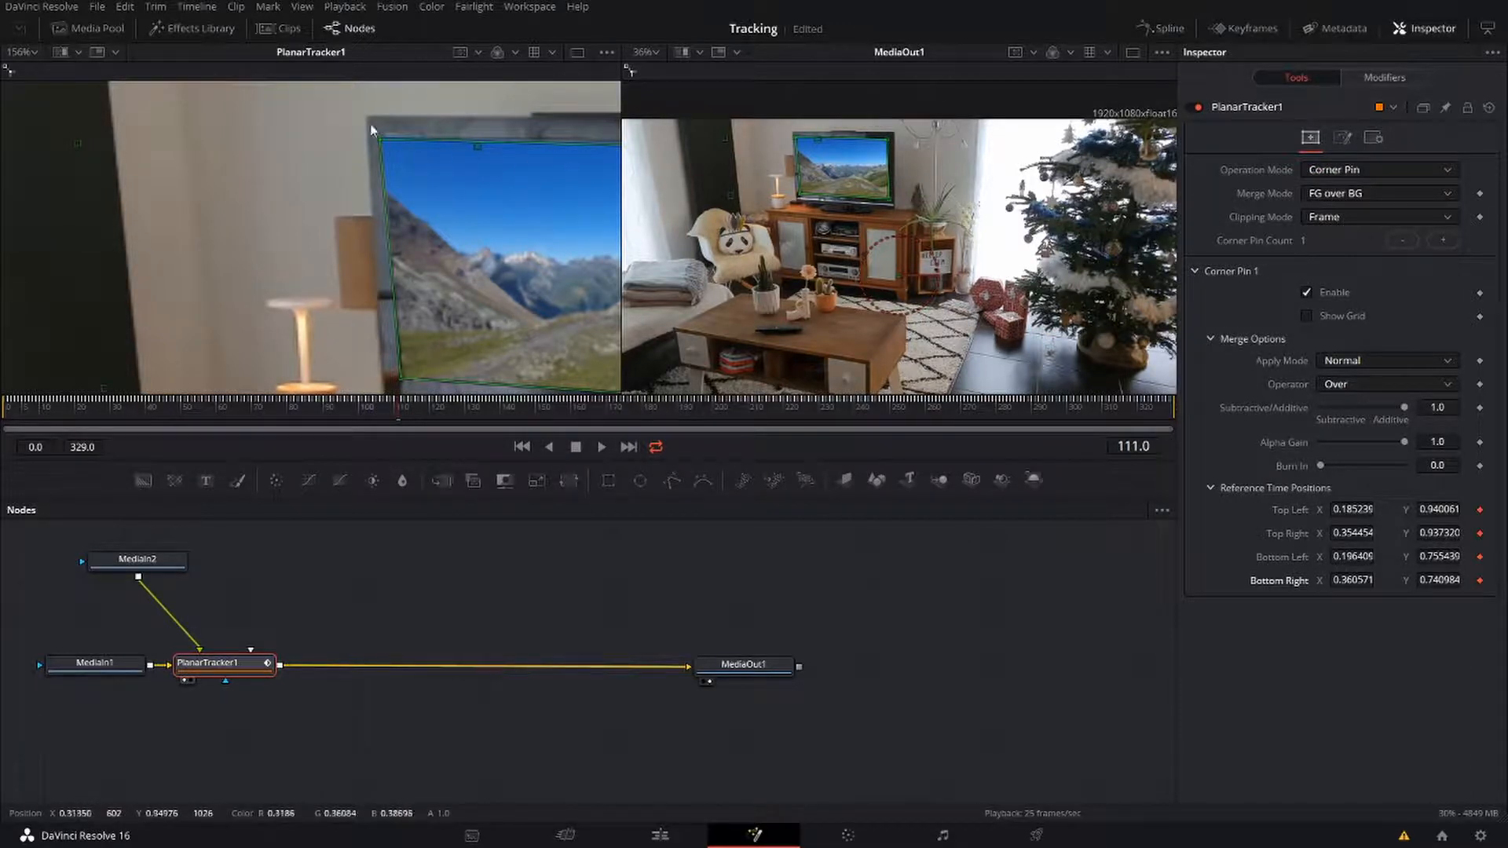
At frame 111, realign the corner-pin corners, moving the top-left and top-right corners onto the television's inner edge
left_click_drag(380, 135, 387, 139)
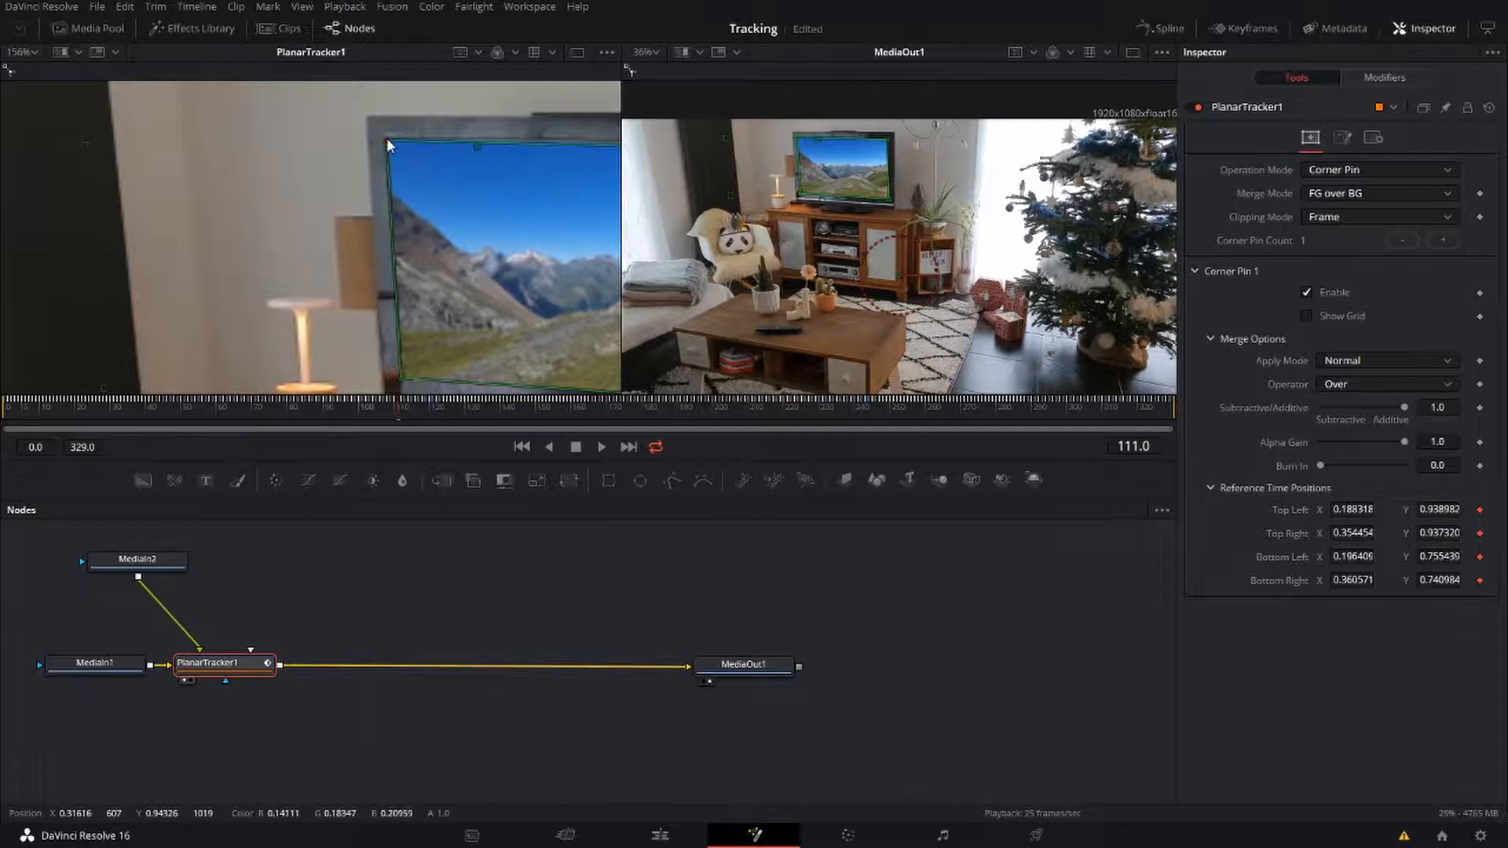
scroll(399, 343, "down", 3)
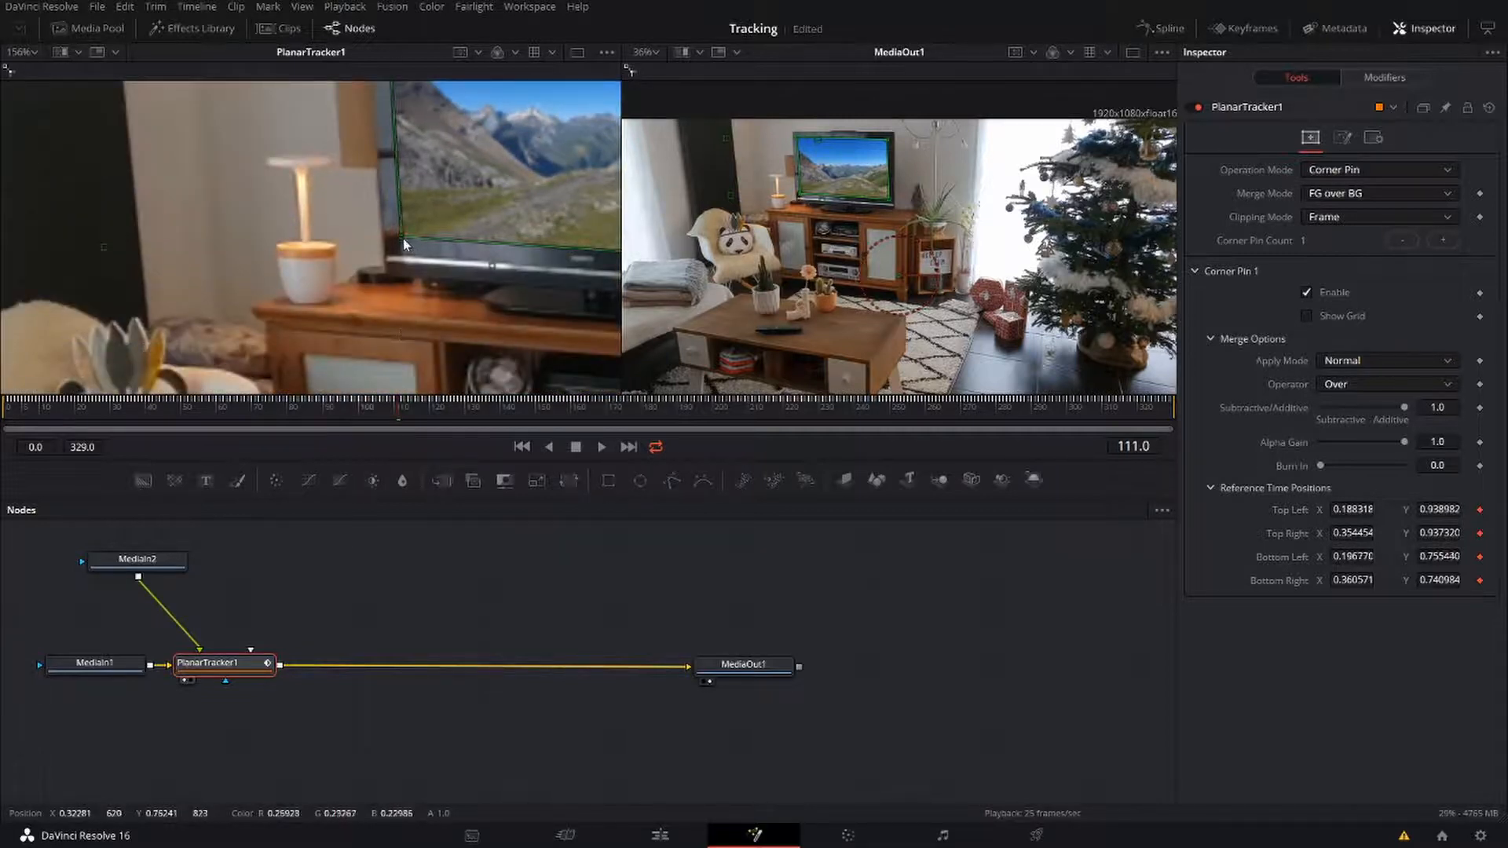
left_click_drag(536, 256, 200, 250)
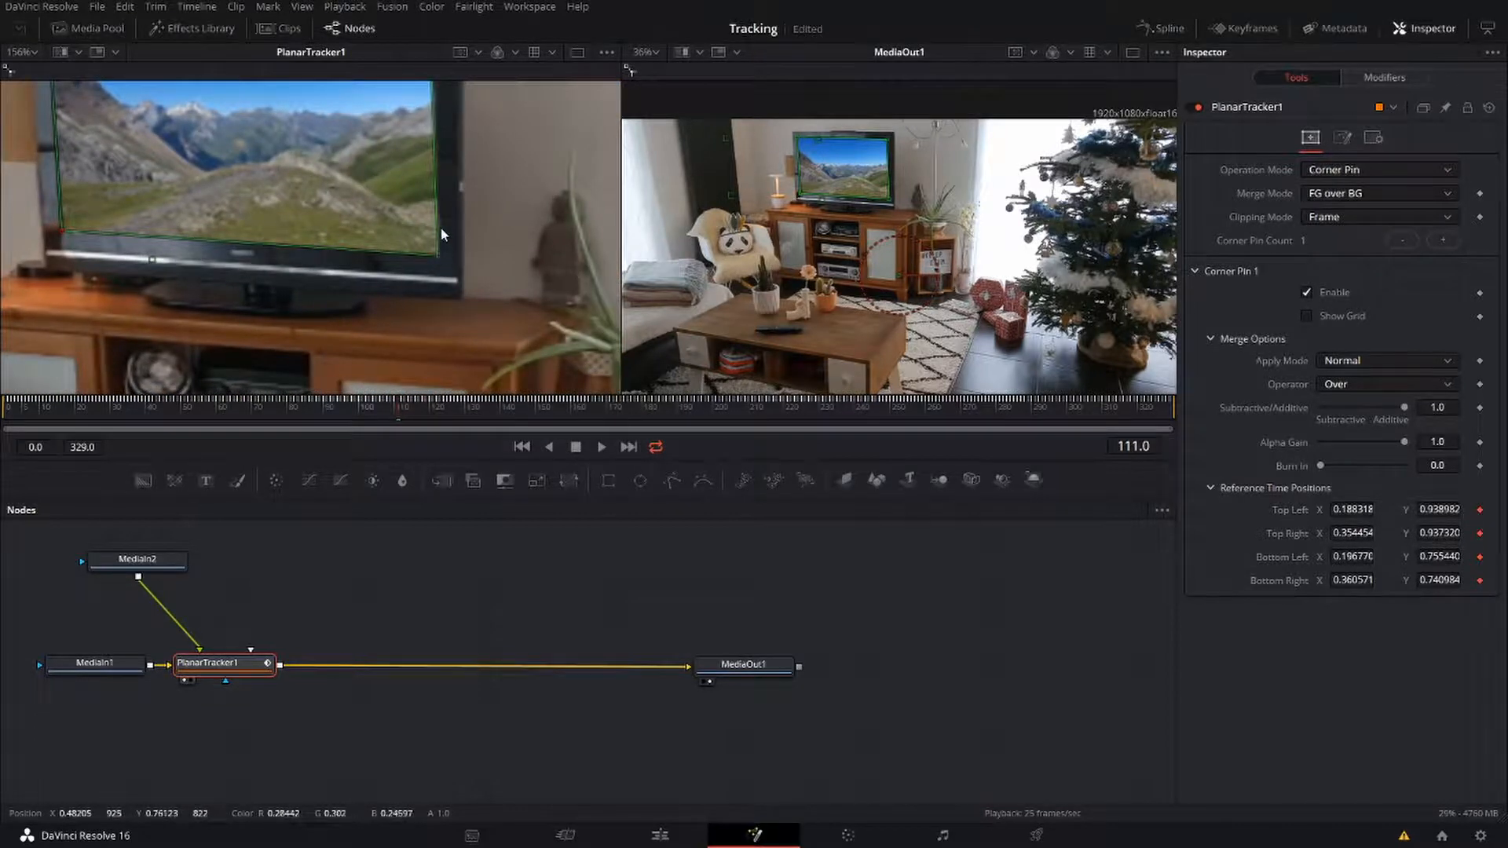
scroll(440, 229, "up", 3)
left_click_drag(432, 146, 434, 139)
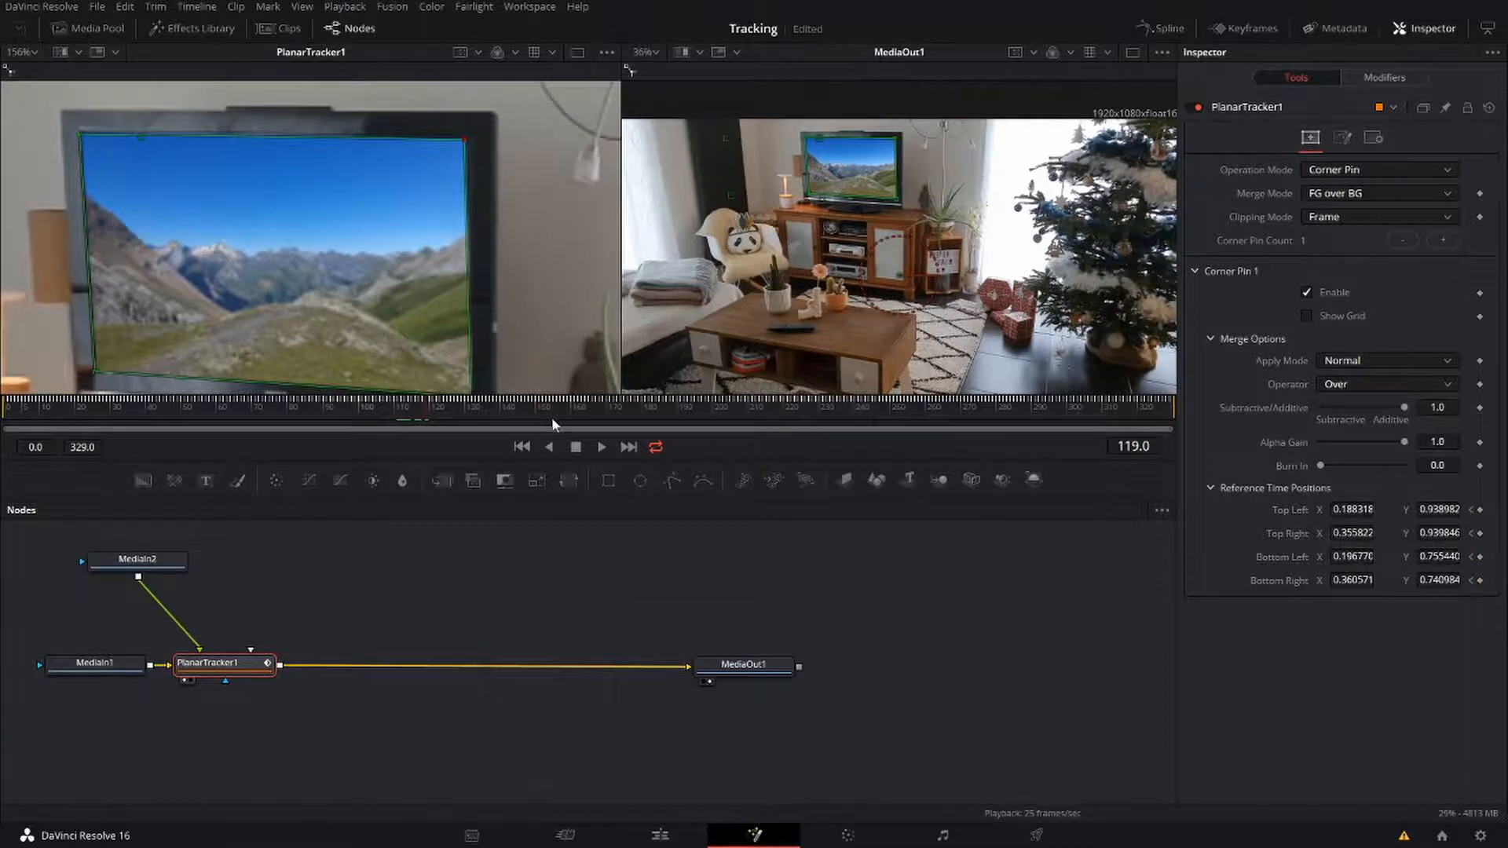
At frame 119, nudge the top-right and bottom-right corner-pin handles slightly outward onto the television's inner frame
left_click_drag(463, 142, 469, 142)
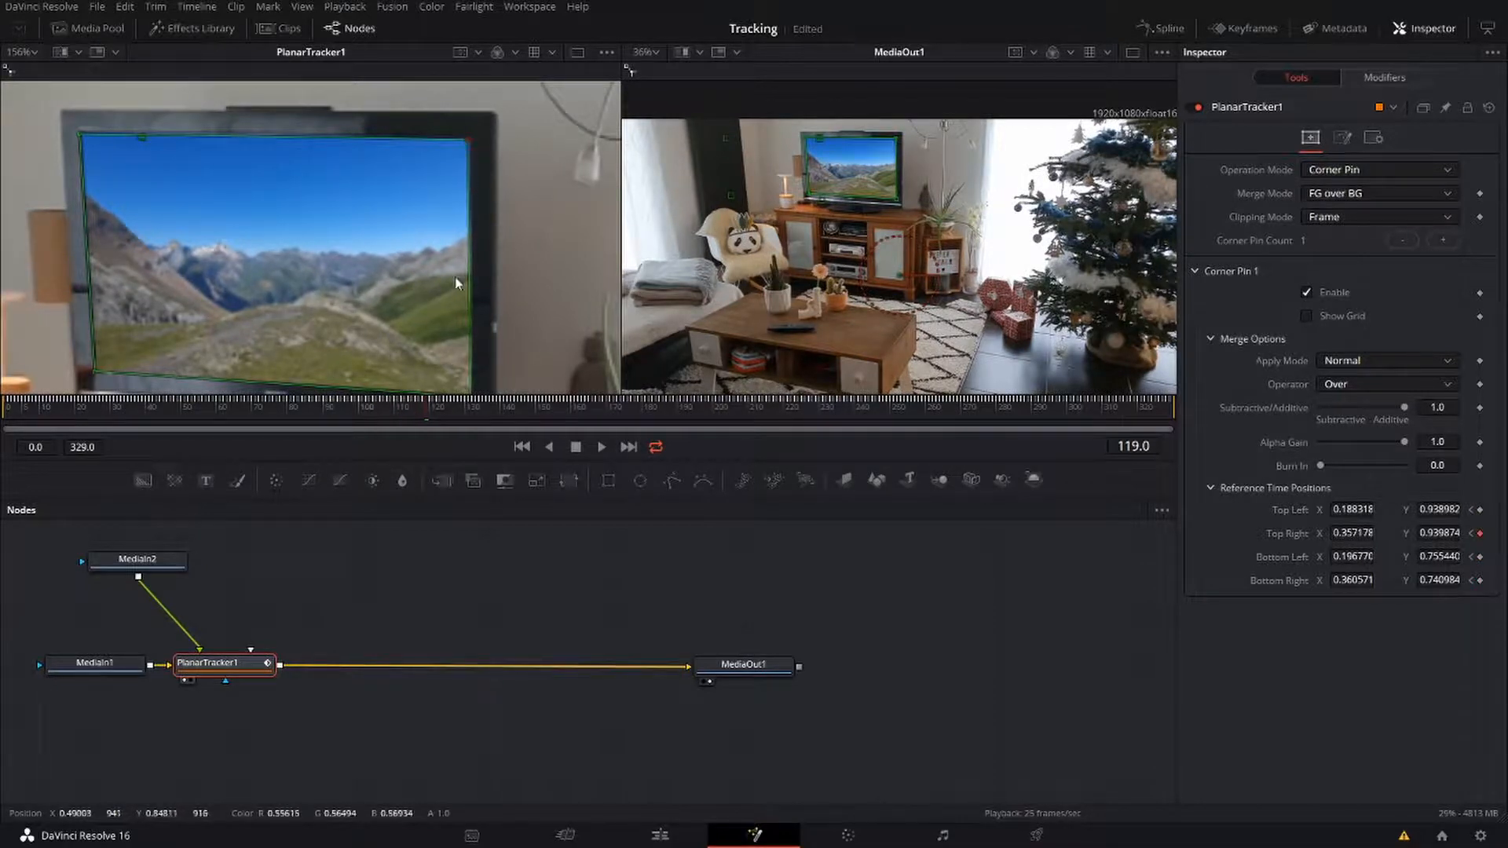
scroll(456, 286, "down", 3)
left_click_drag(471, 298, 474, 298)
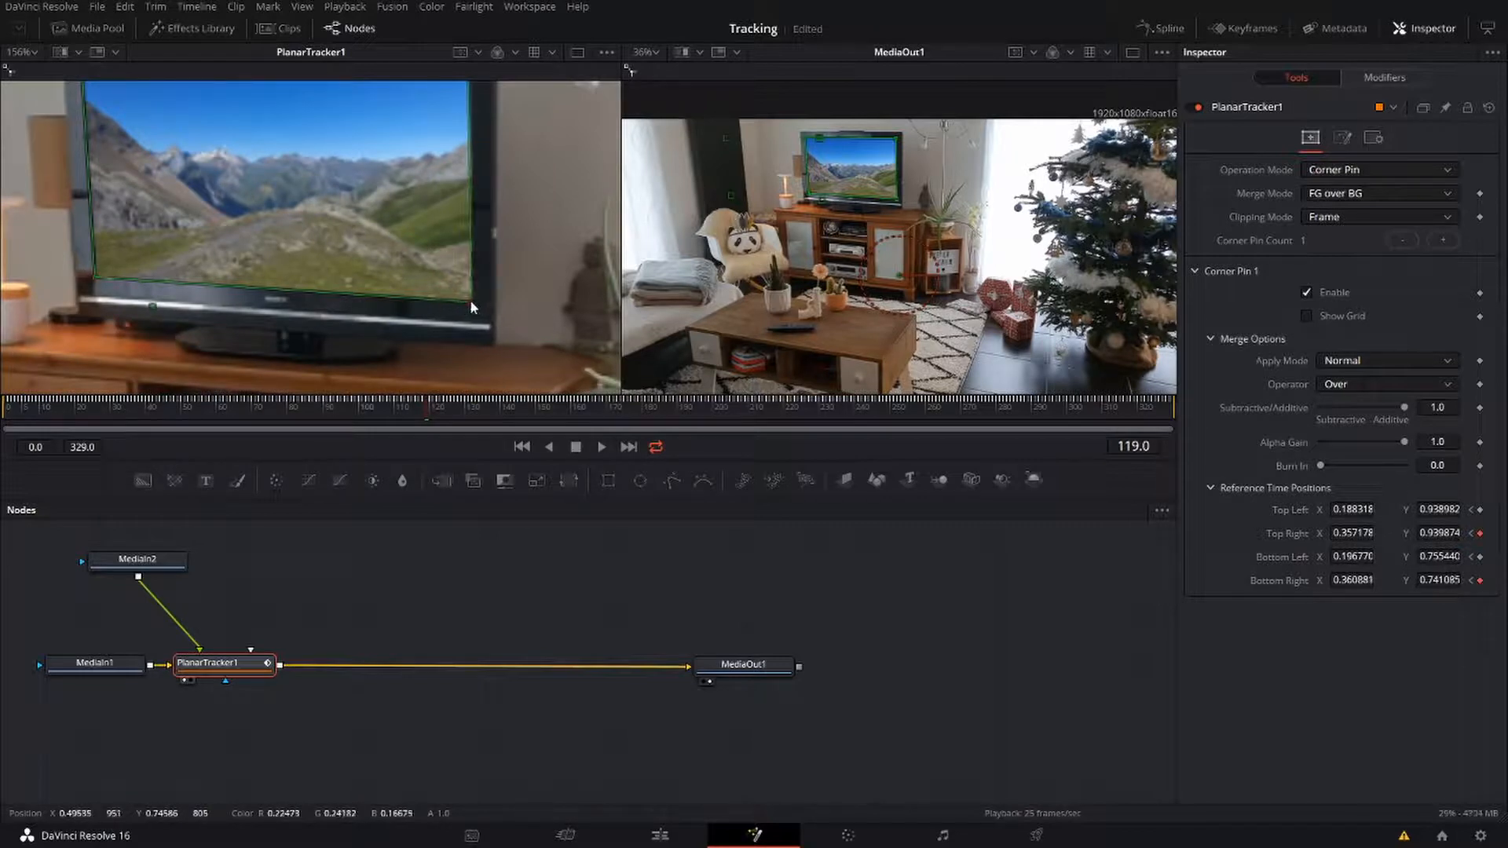
Play the clip further, nudge a drifting corner-pin handle back onto the television's edge, and resume playback
key("space")
left_click_drag(282, 147, 286, 147)
key("space")
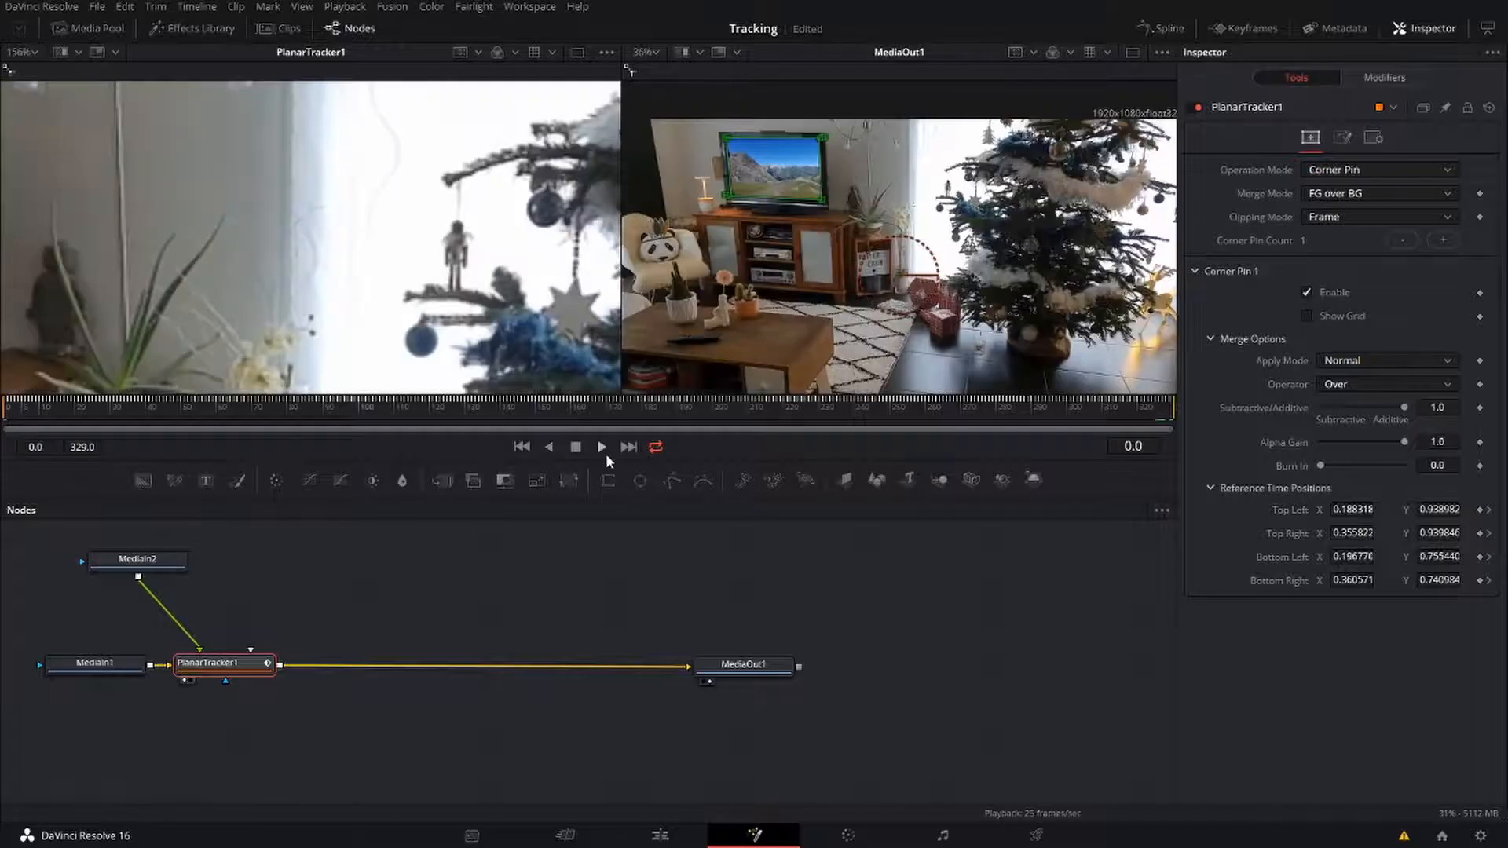
Play back the corrected composite from the first frame and check that the mountain footage stays on the television
left_click(601, 447)
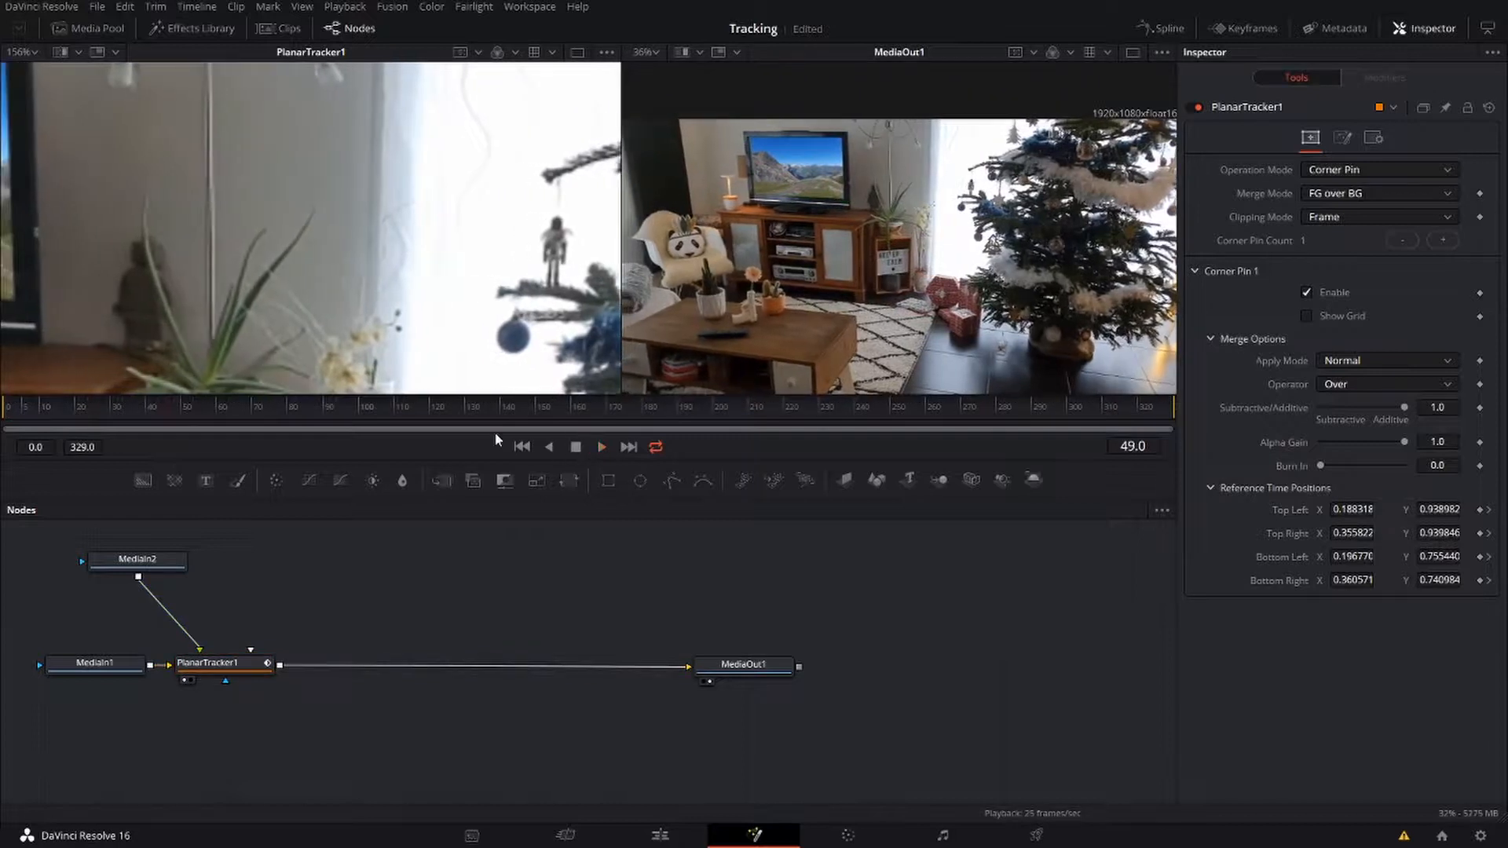
left_click(521, 447)
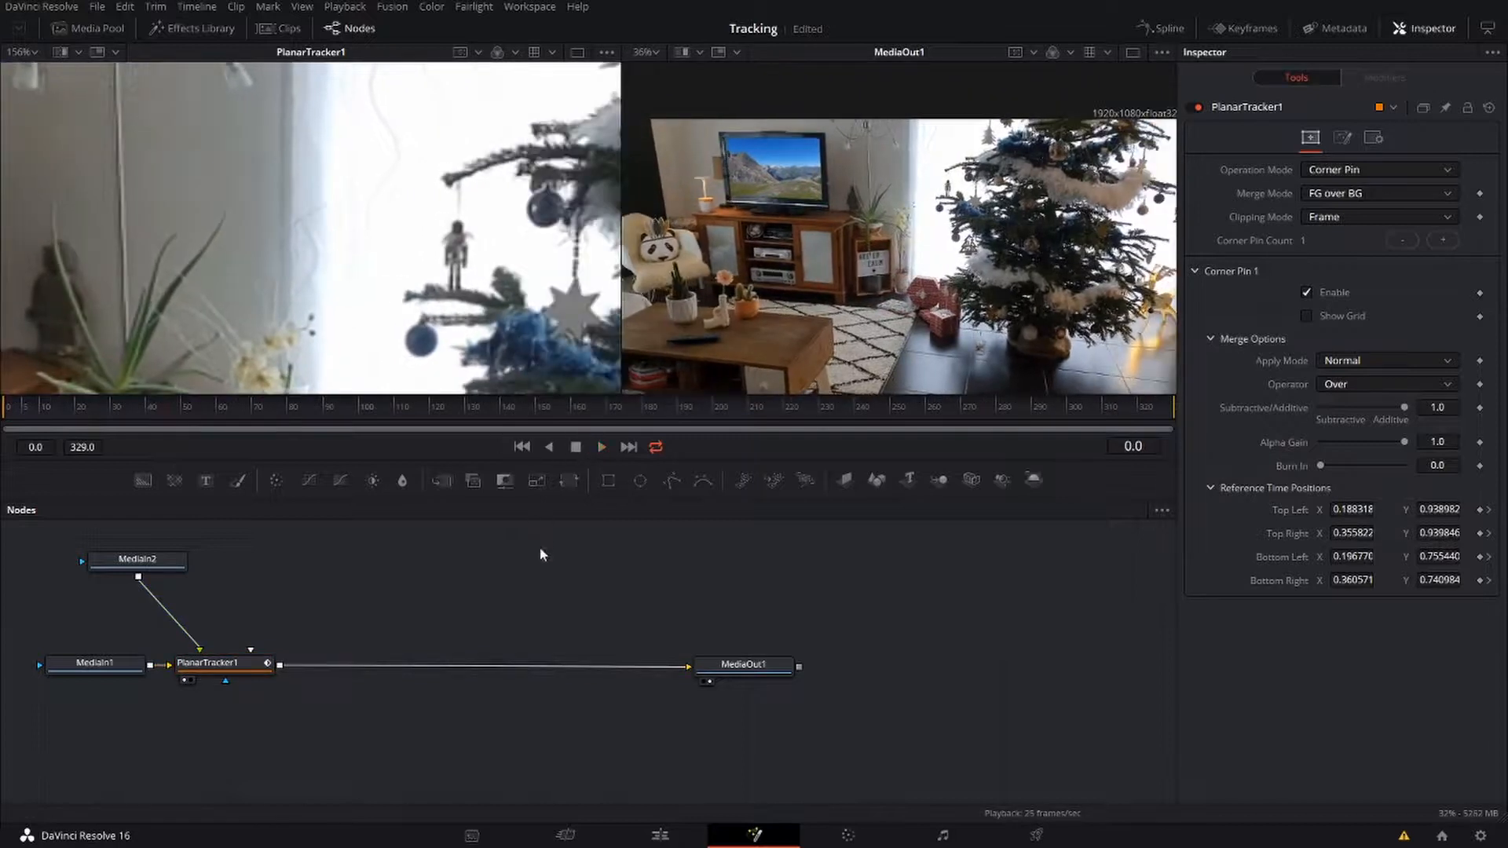
left_click(602, 447)
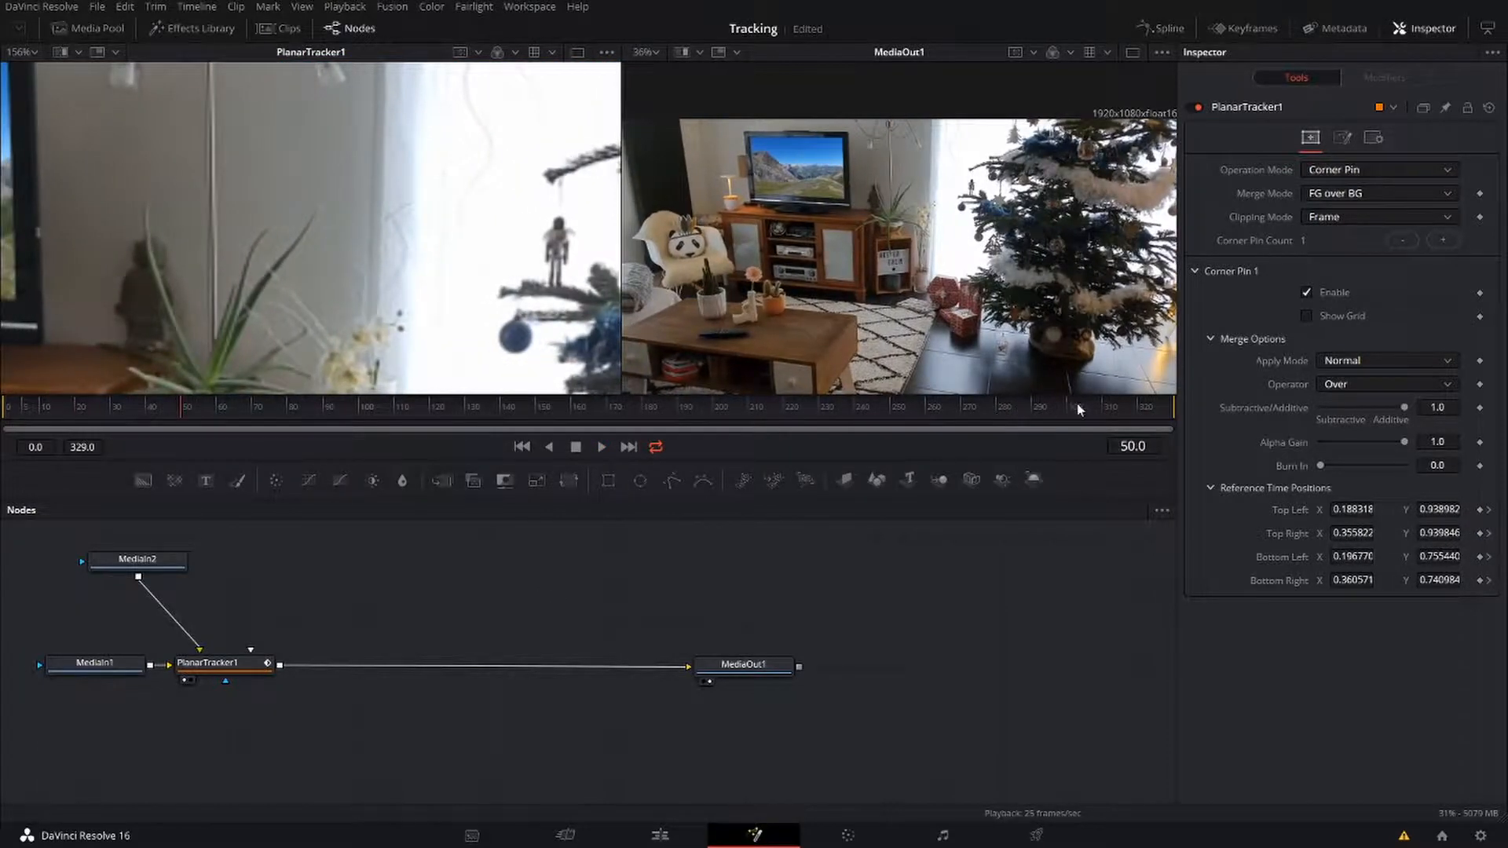
At frame 311, move PlanarTracker1's top-right corner-pin handle slightly outward to the television's inner corner
left_click(1108, 407)
left_click_drag(556, 144, 348, 204)
left_click(214, 664)
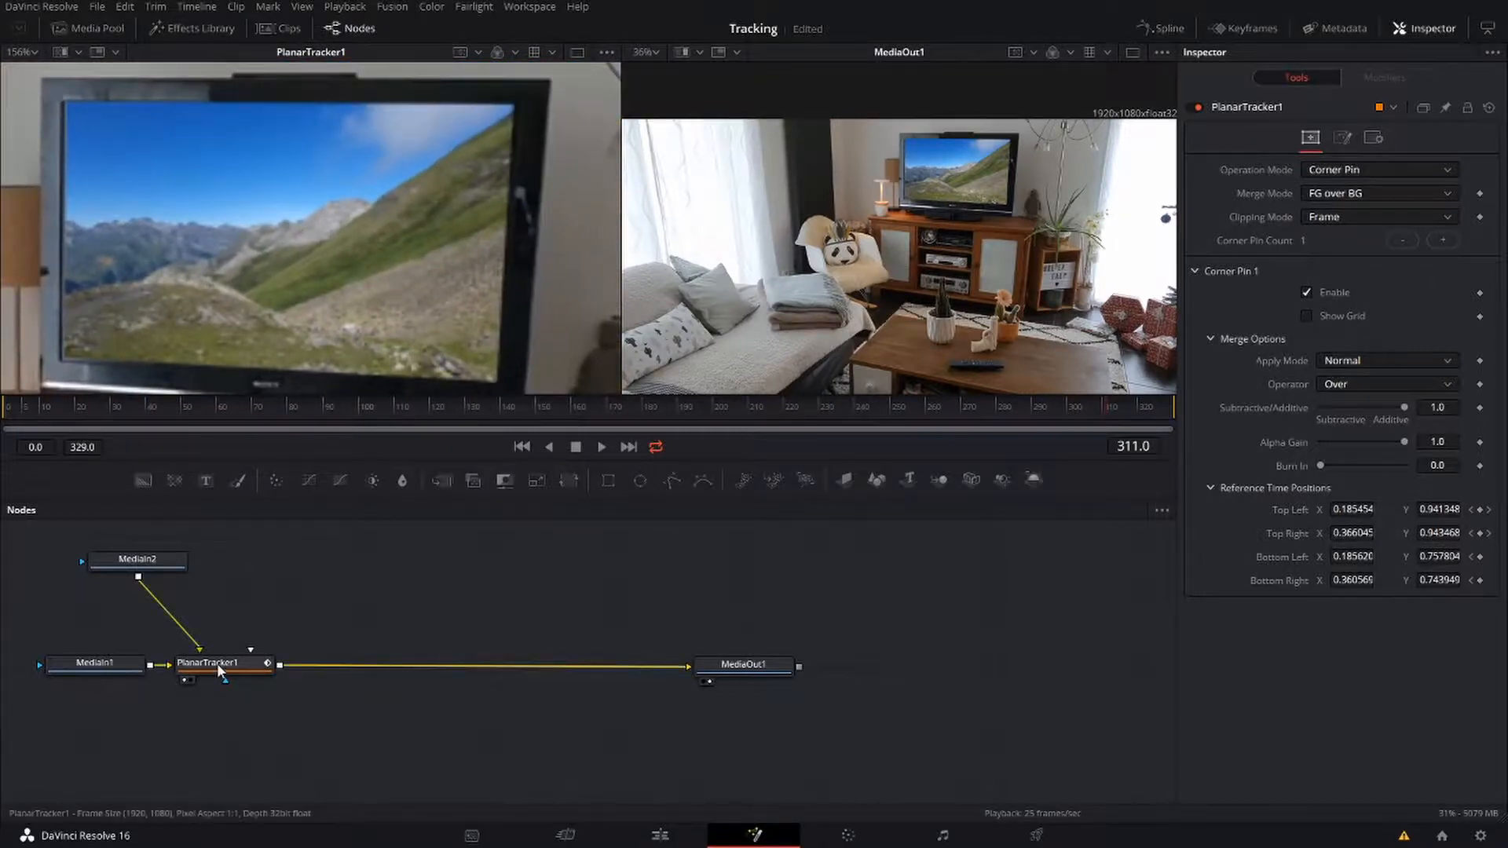
left_click(512, 104)
left_click_drag(512, 103, 517, 106)
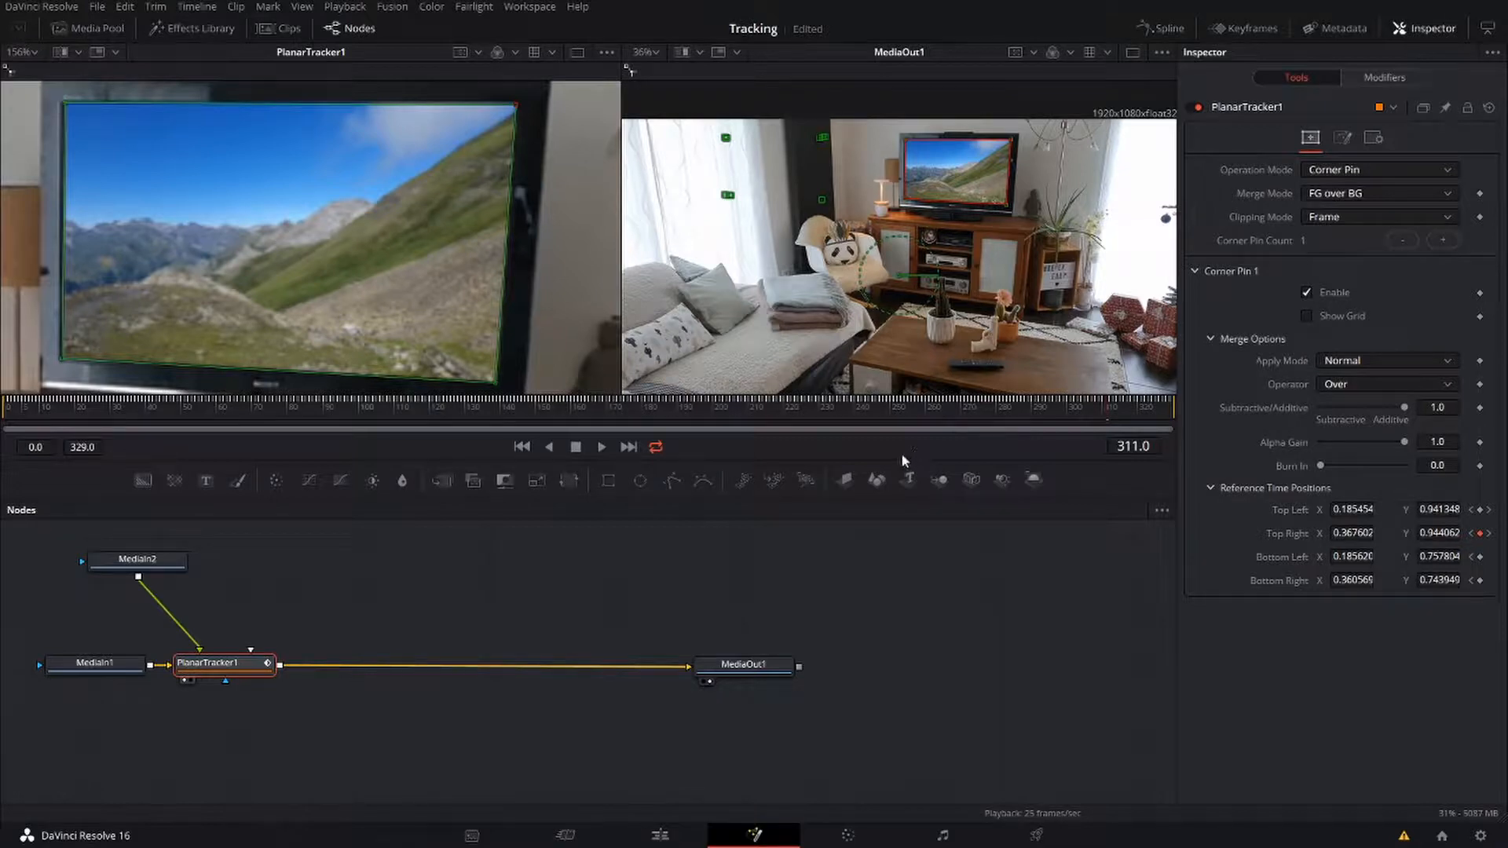
Step frame by frame through the end of the clip to examine the corner alignment, and return to the first frame
key("Right")
key("Right")
key("Right")
key("Right")
key("Right")
key("Right")
key("Right")
key("Right")
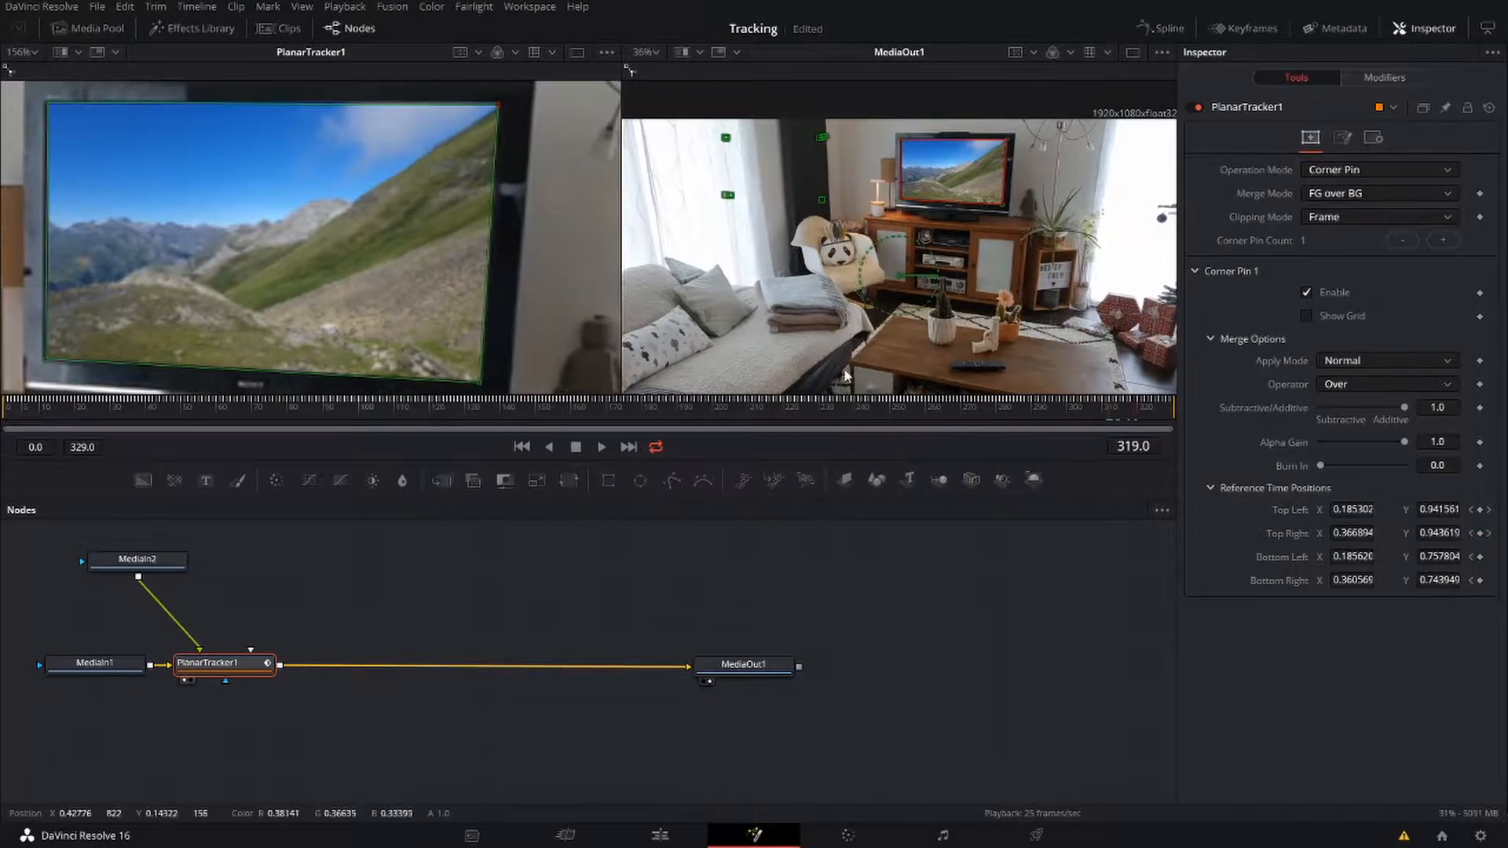
key("Right")
key("Right")
key("Right")
key("Right")
key("Right")
key("Right")
key("Right")
key("Right")
key("Right")
key("Right")
key("Right")
key("Right")
key("Right")
key("Right")
key("Right")
key("Right")
key("Right")
key("Right")
key("Right")
key("Right")
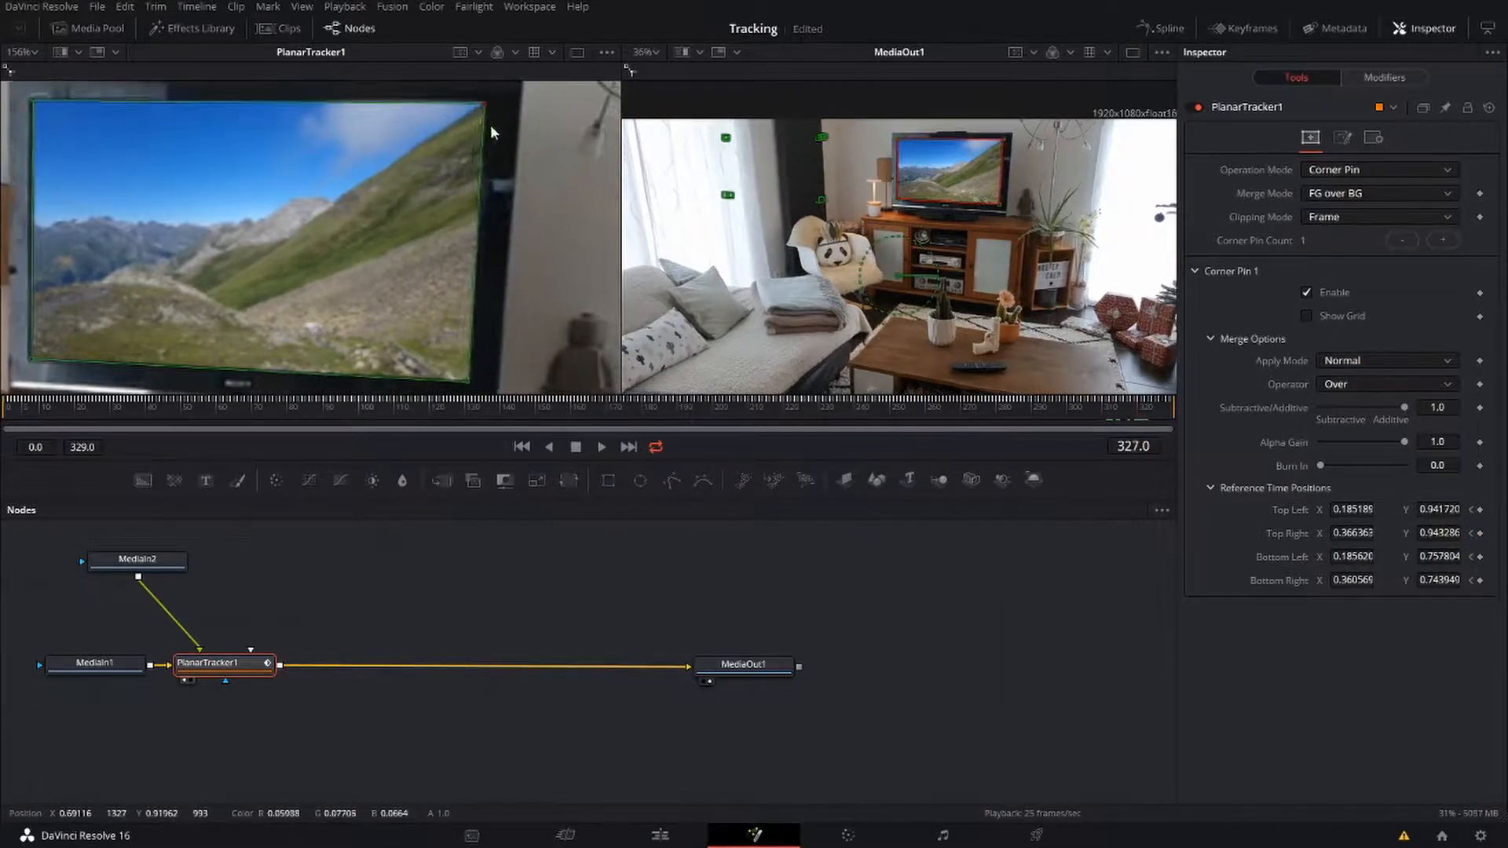
left_click(522, 447)
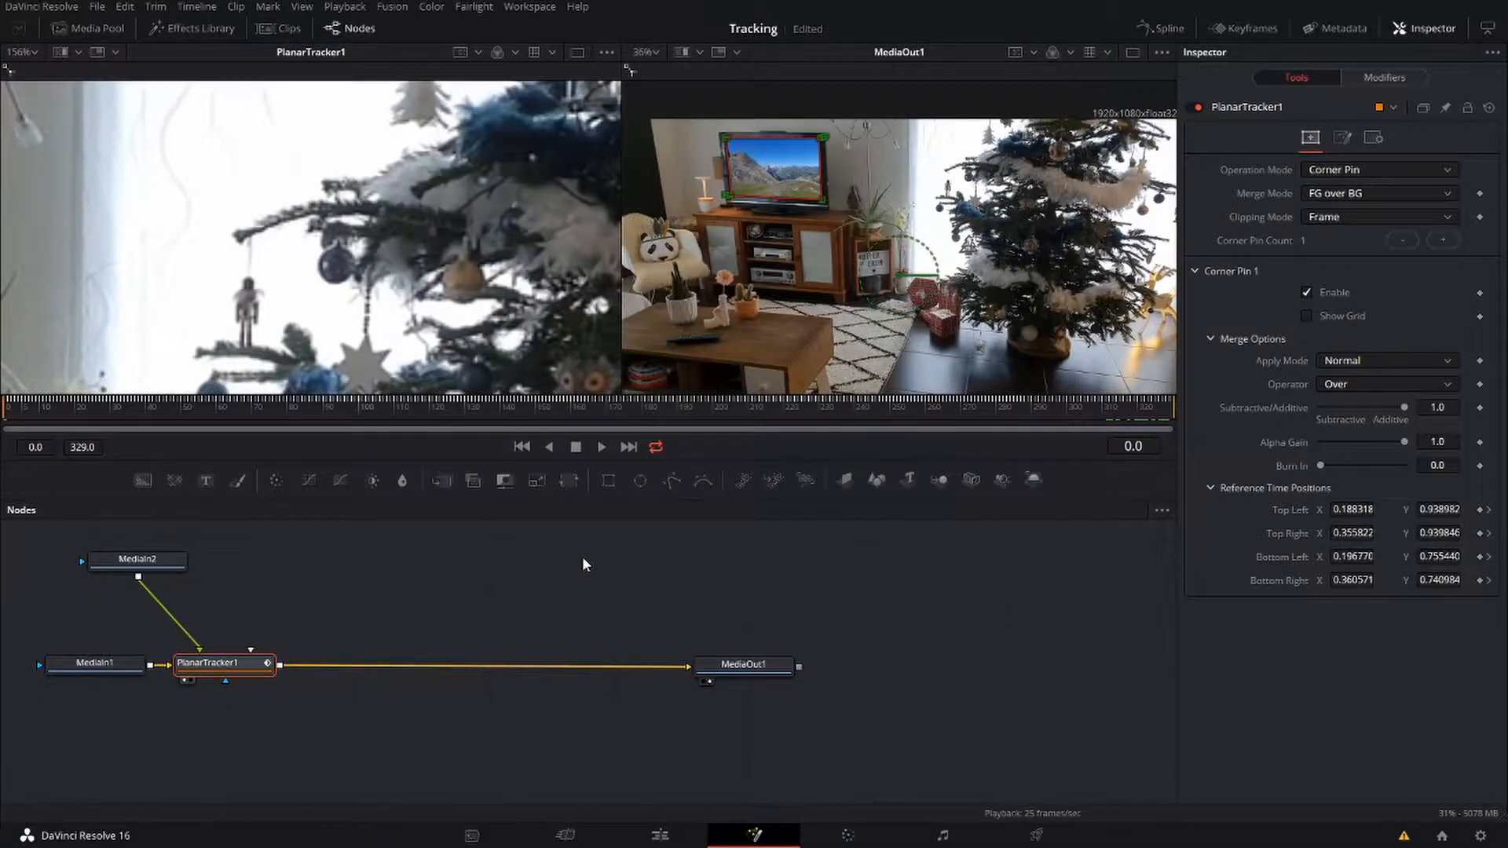
Switch to the Edit page and play the finished television composite full screen from the start of the timeline
left_click(660, 836)
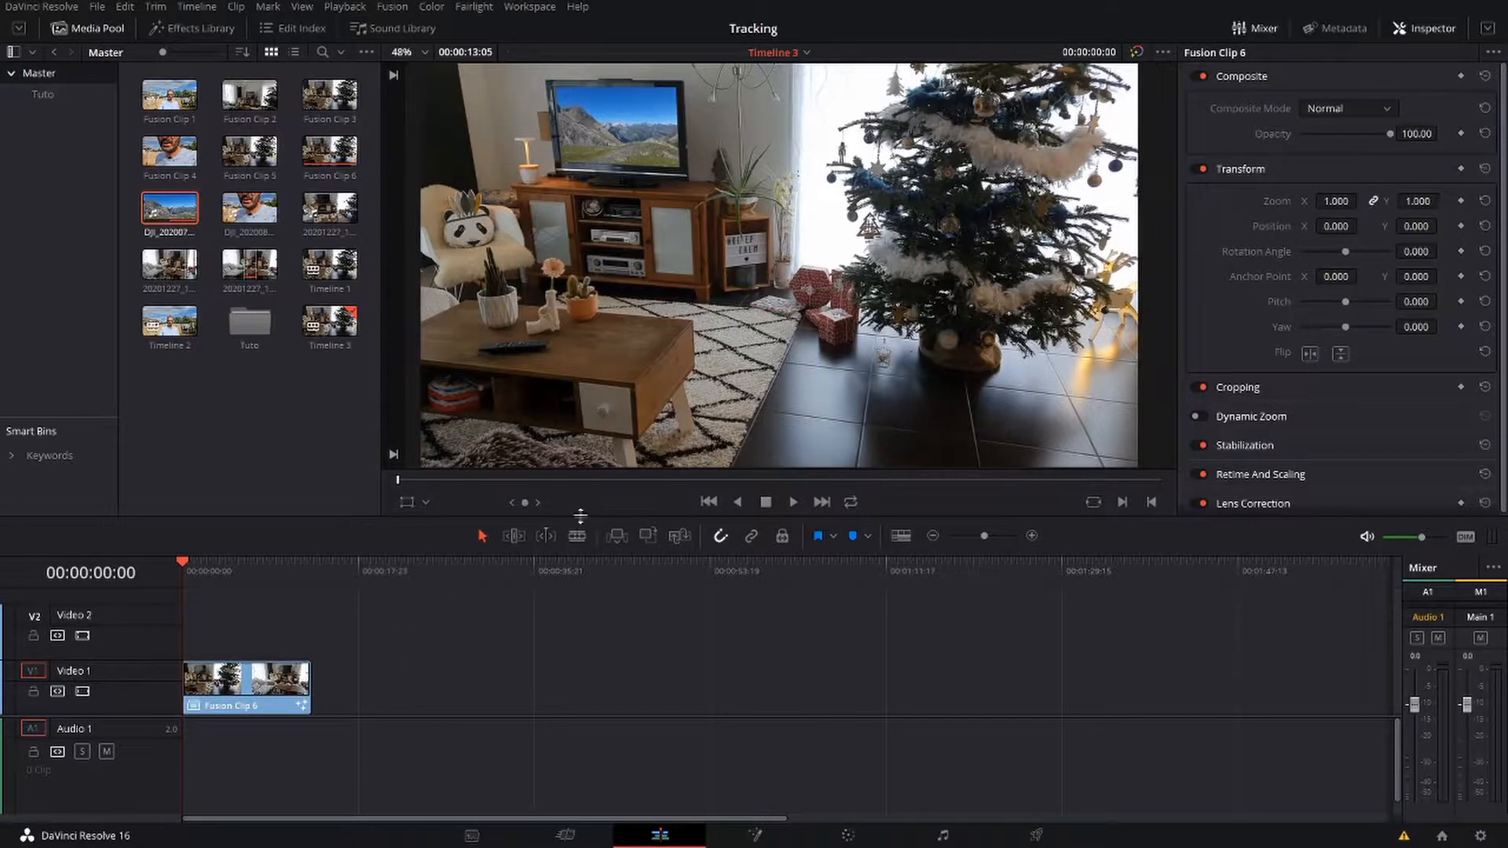
left_click(423, 53)
left_click(413, 69)
key("space")
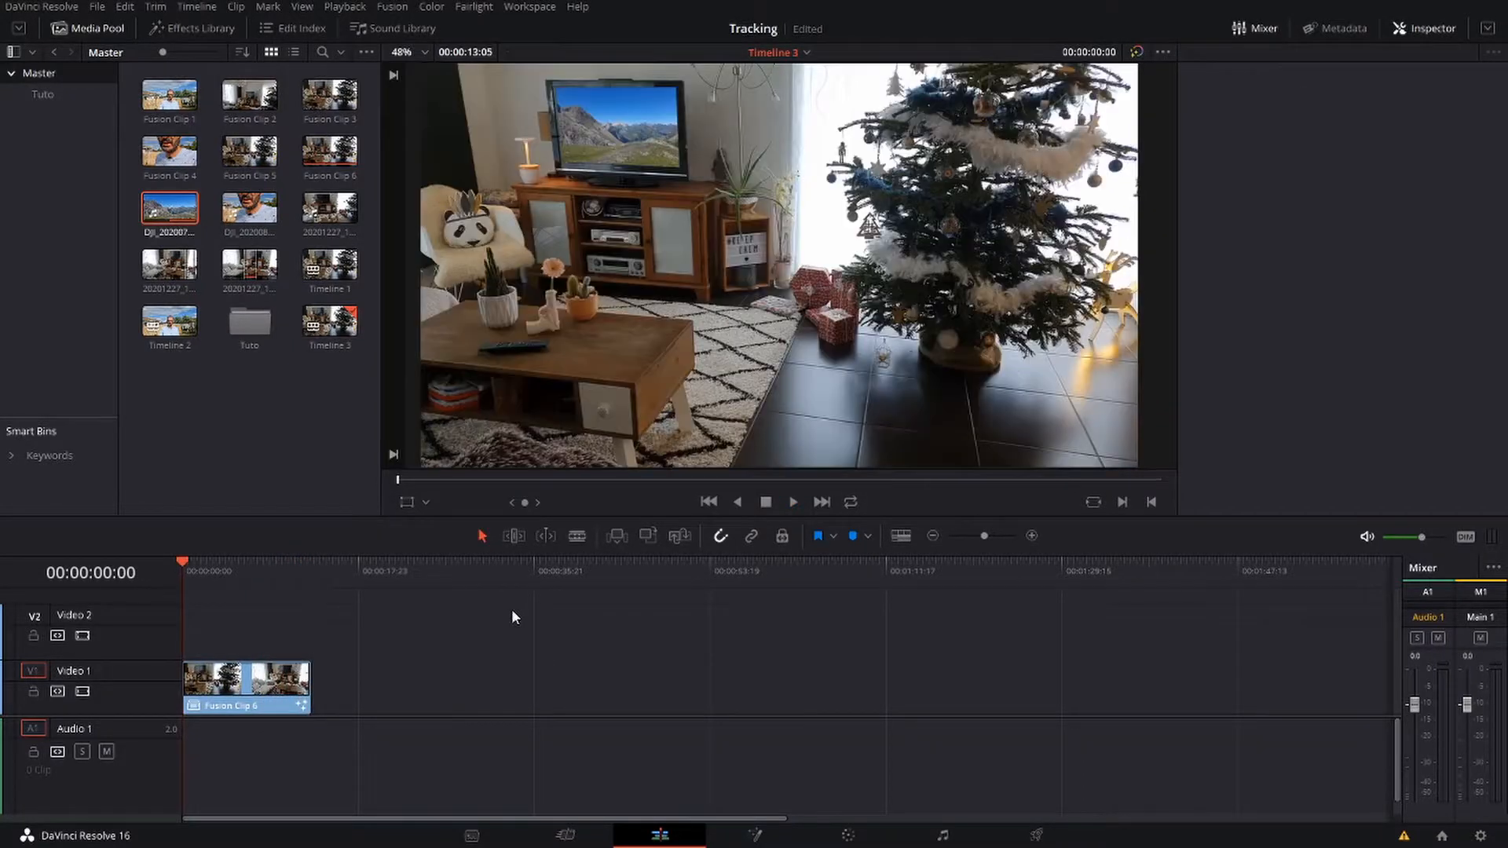
key("ctrl+f")
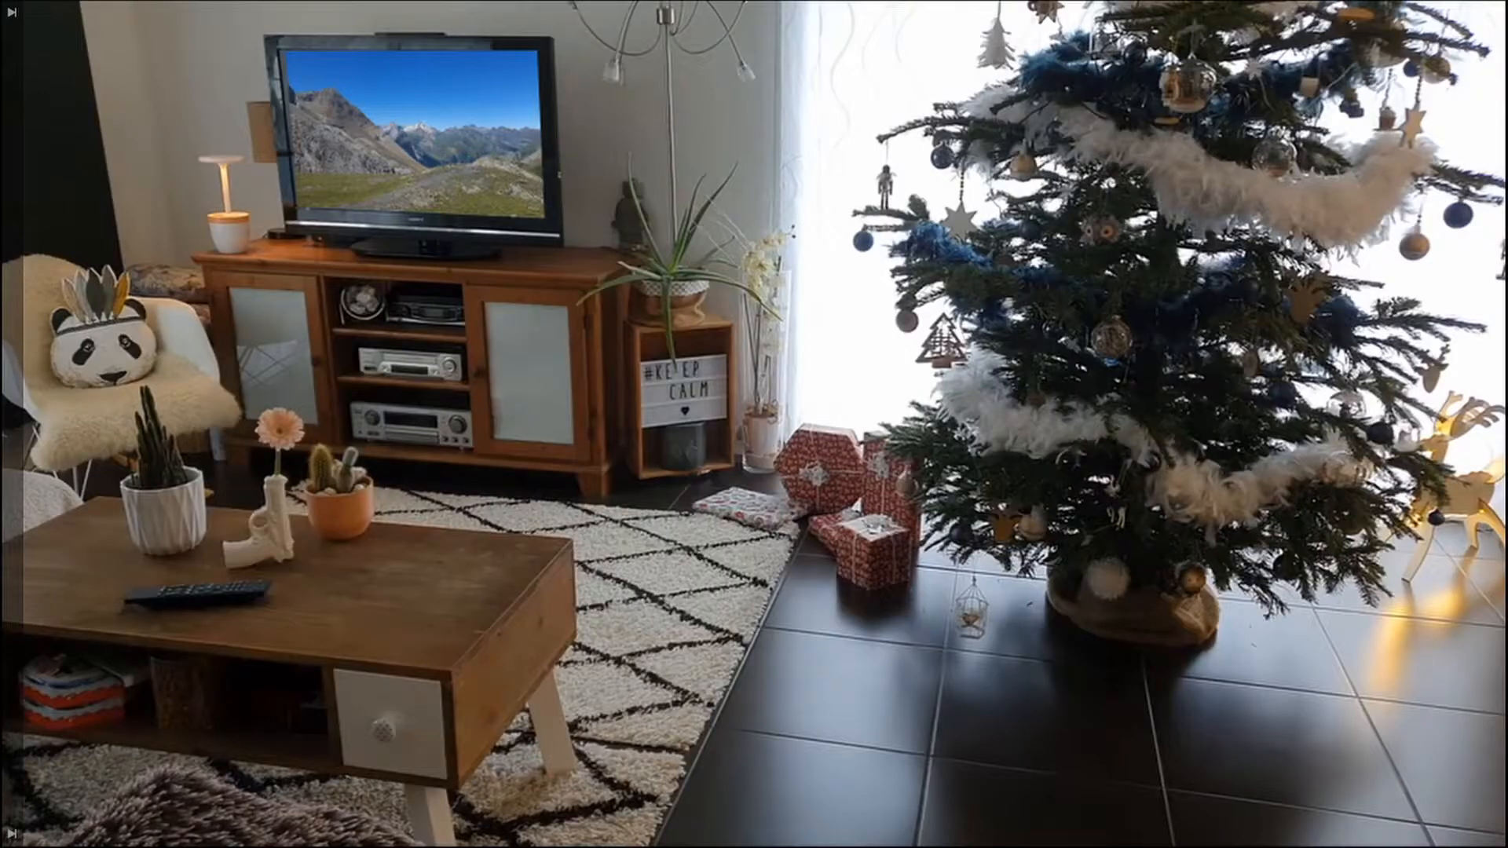
key("space")
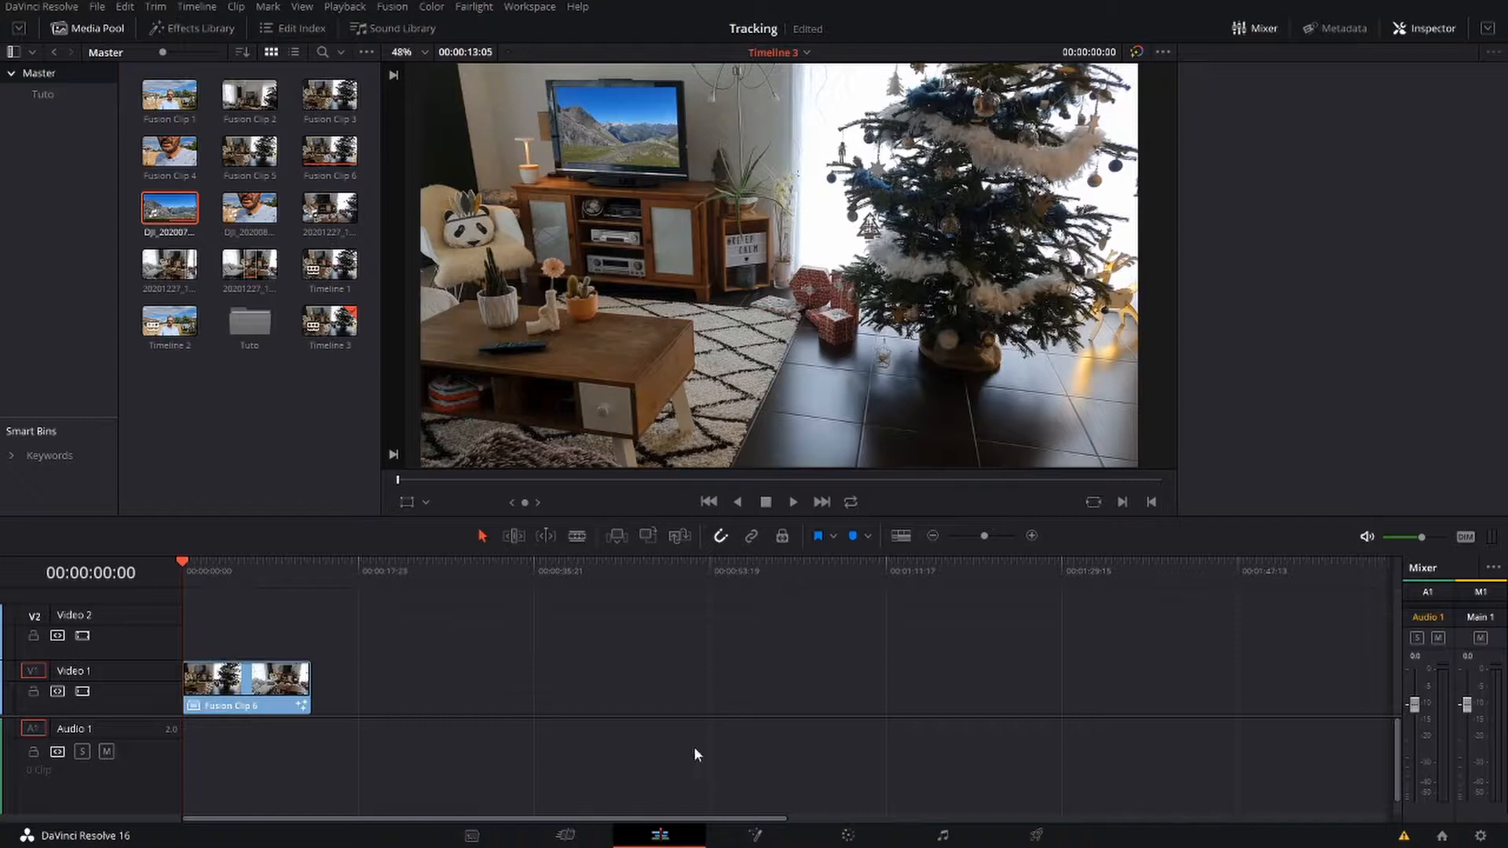
Select Fusion Clip 6 on the Video 1 track
left_click(257, 690)
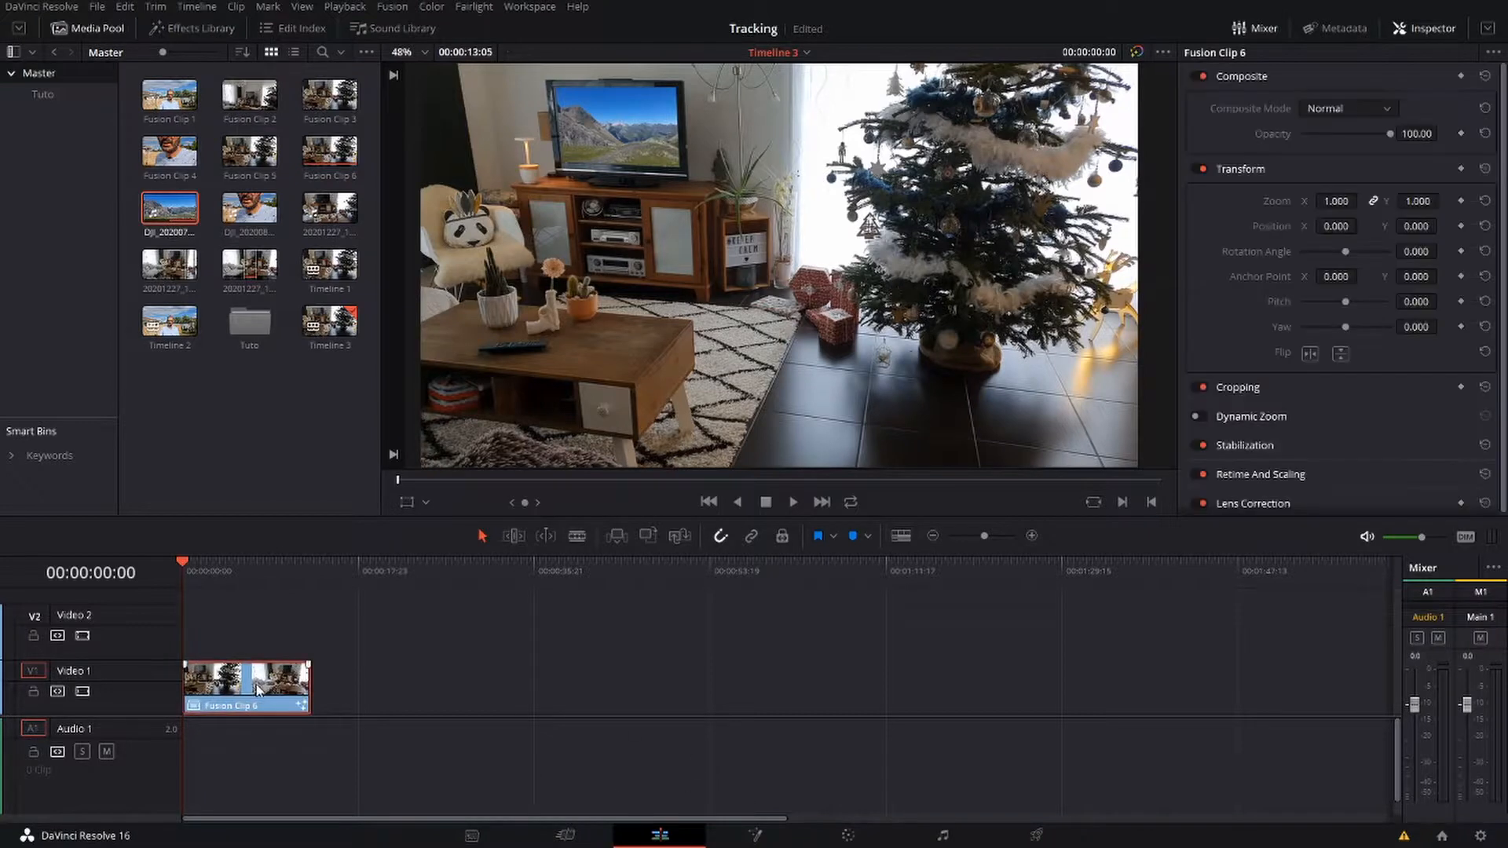